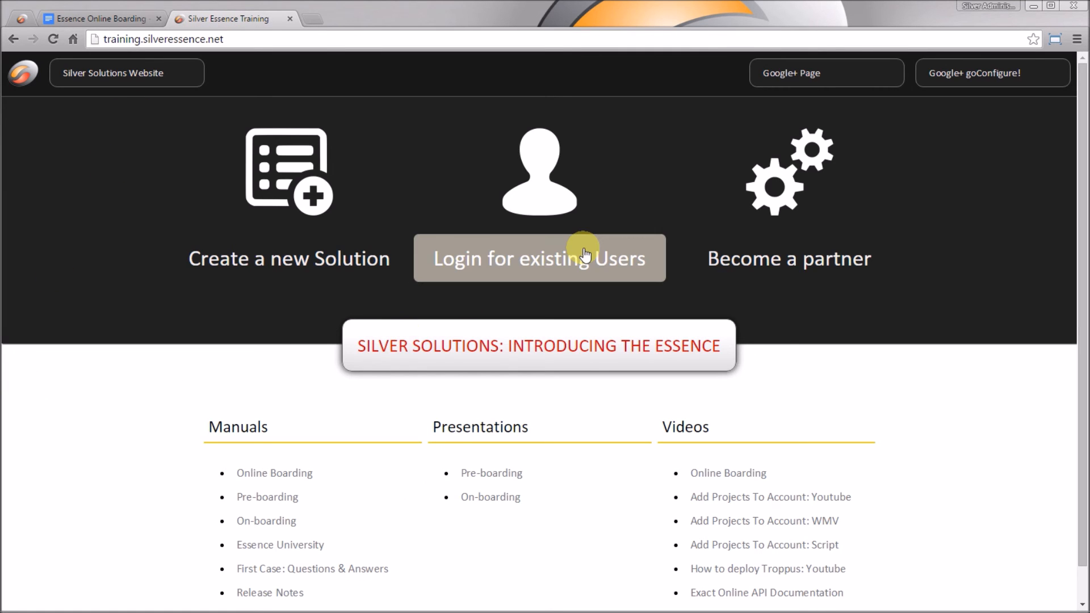
# Log in to Silver Essence as an existing user with the account username and password
pyautogui.click(585, 256)
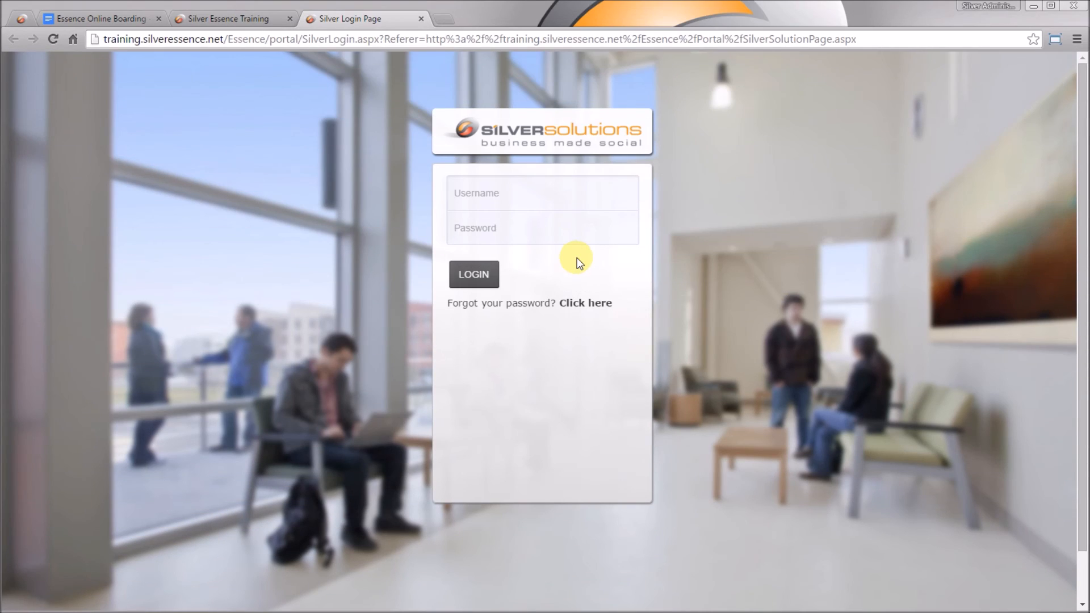
pyautogui.write('OnlineBoarding')
pyautogui.press('Tab')
pyautogui.write('********')
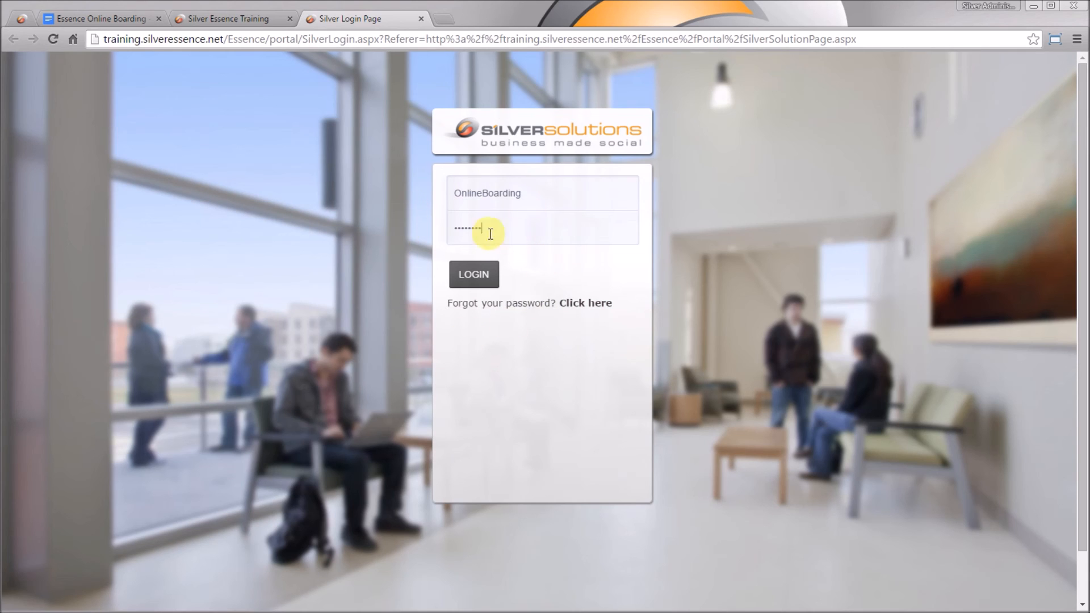
pyautogui.click(476, 275)
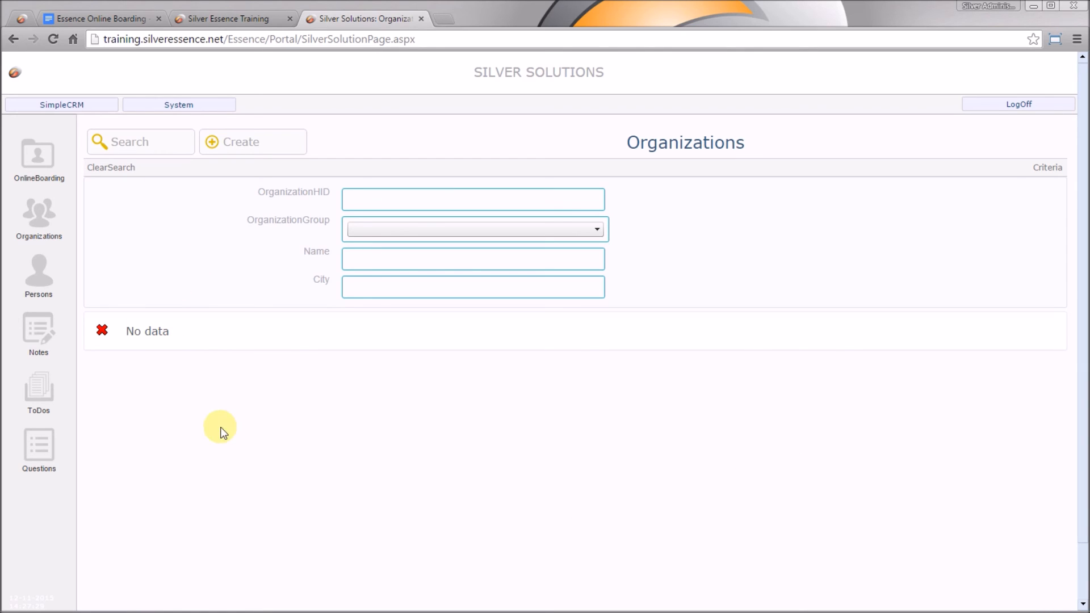
# Create and save organization 'Silver Solutions' in city 'Rijswijk' using only the mandatory fields
pyautogui.click(268, 142)
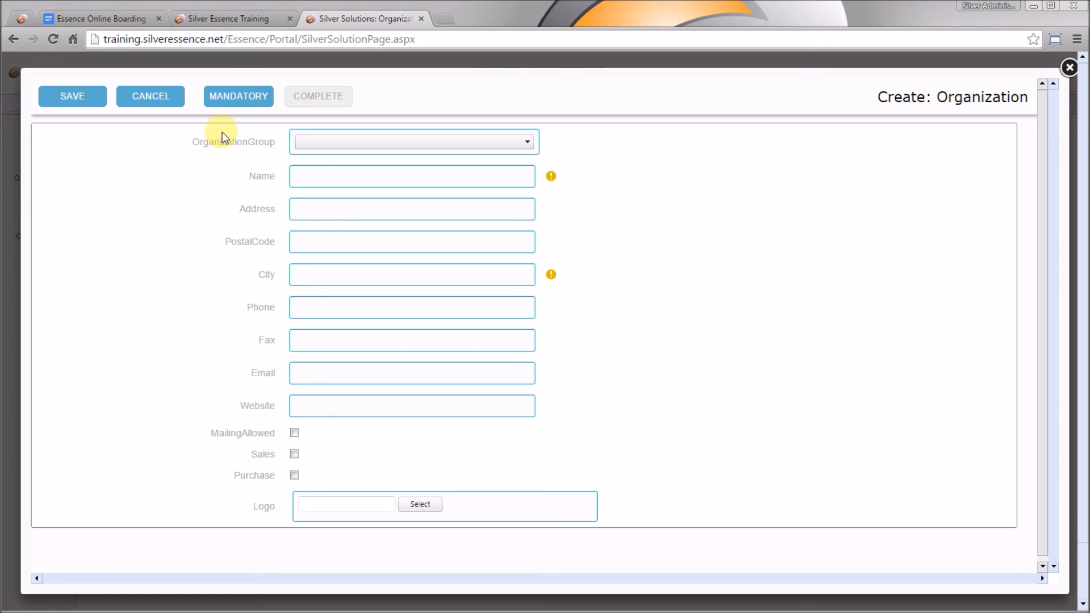
pyautogui.click(229, 90)
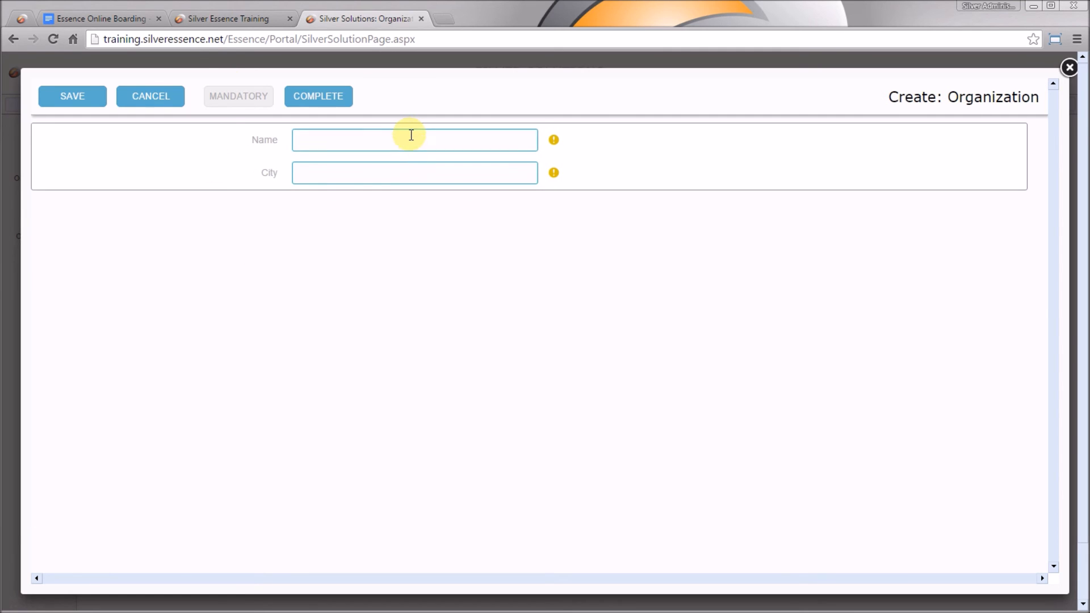
pyautogui.click(411, 136)
pyautogui.write('Silver')
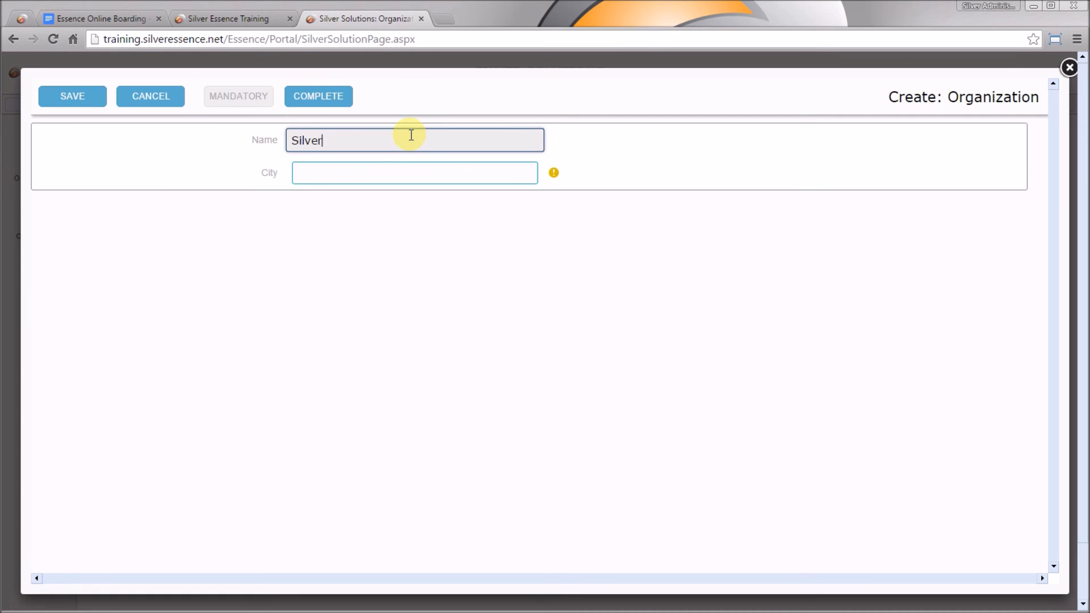
pyautogui.write(' Solutions')
pyautogui.press('Tab')
pyautogui.write('Rijswijk')
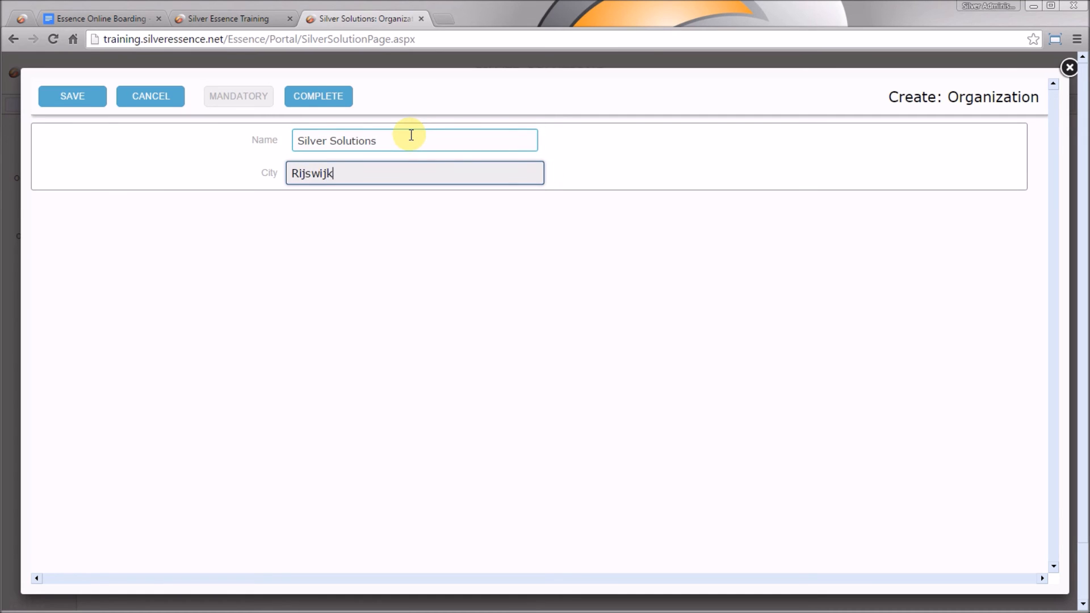
pyautogui.click(72, 101)
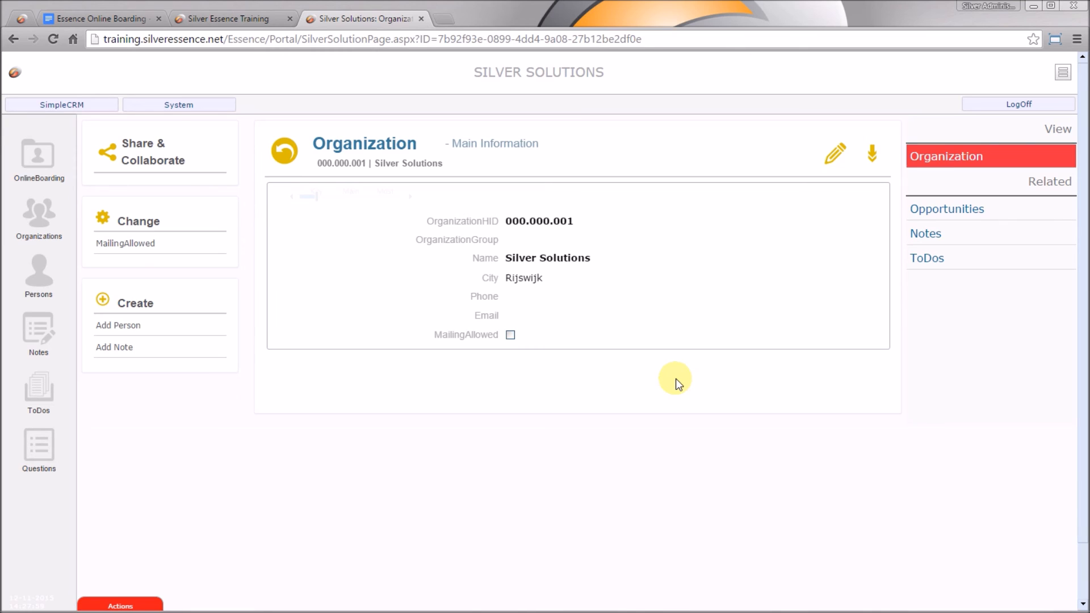
pyautogui.click(227, 102)
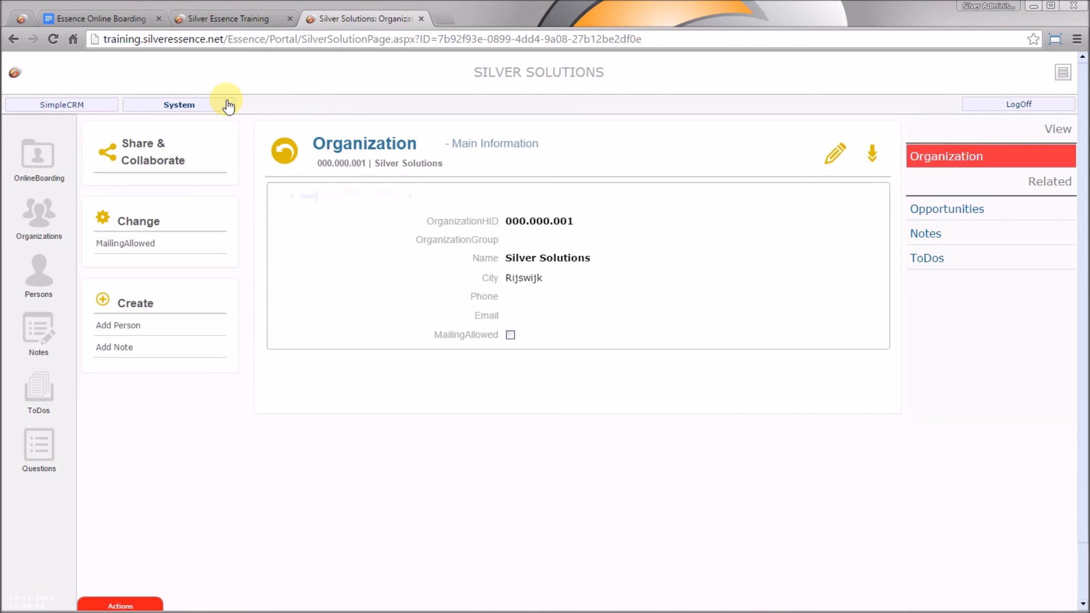
# Open the Quick Editor and sign in with the partner username and password
pyautogui.click(561, 128)
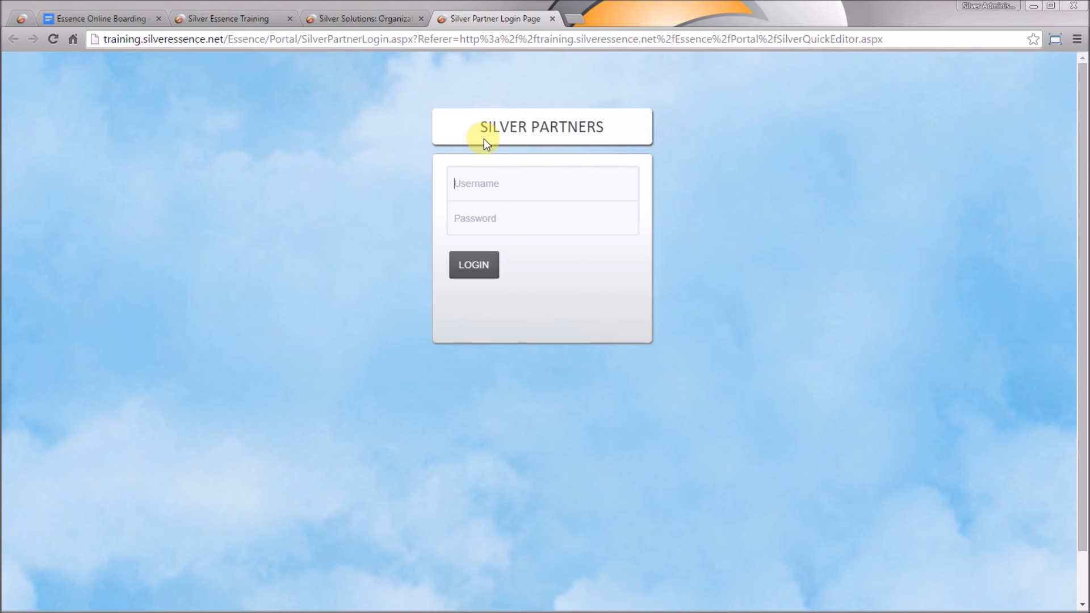
pyautogui.click(483, 186)
pyautogui.write('OnlineBoarding')
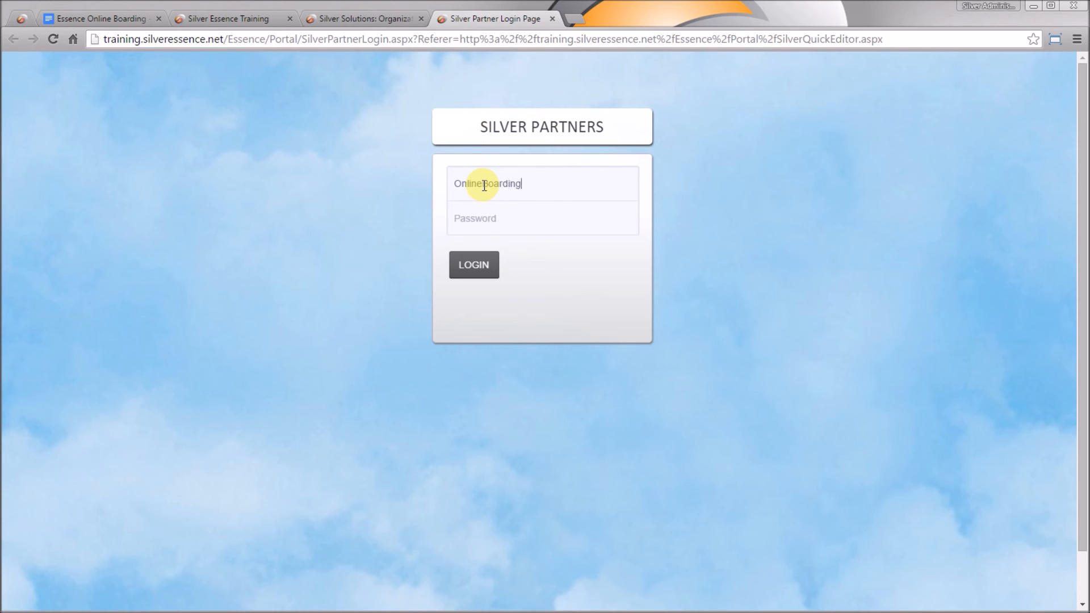
pyautogui.press('Tab')
pyautogui.write('••••••••')
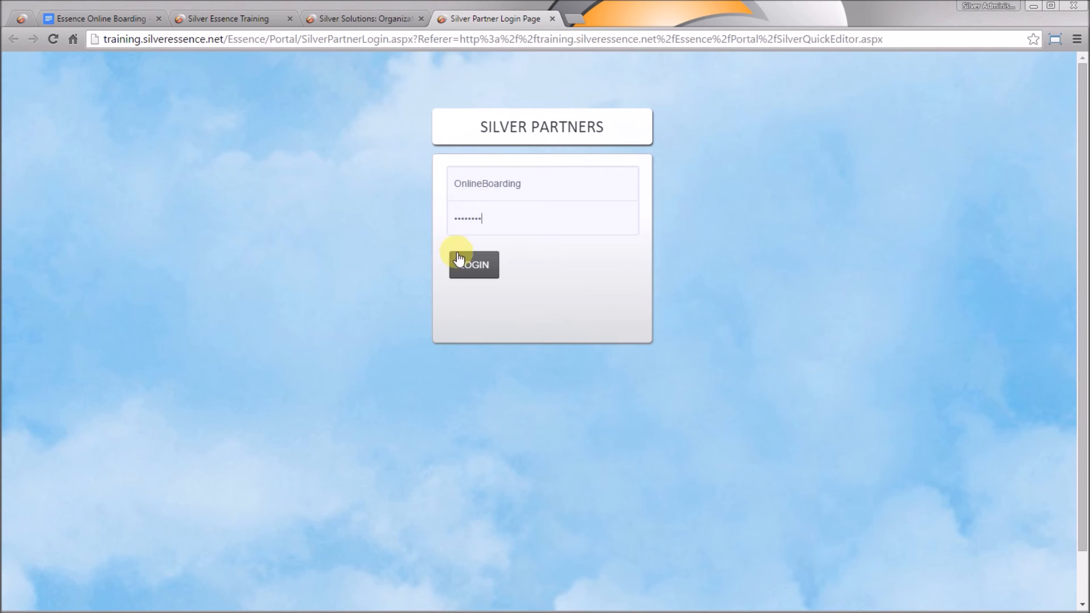
pyautogui.click(470, 276)
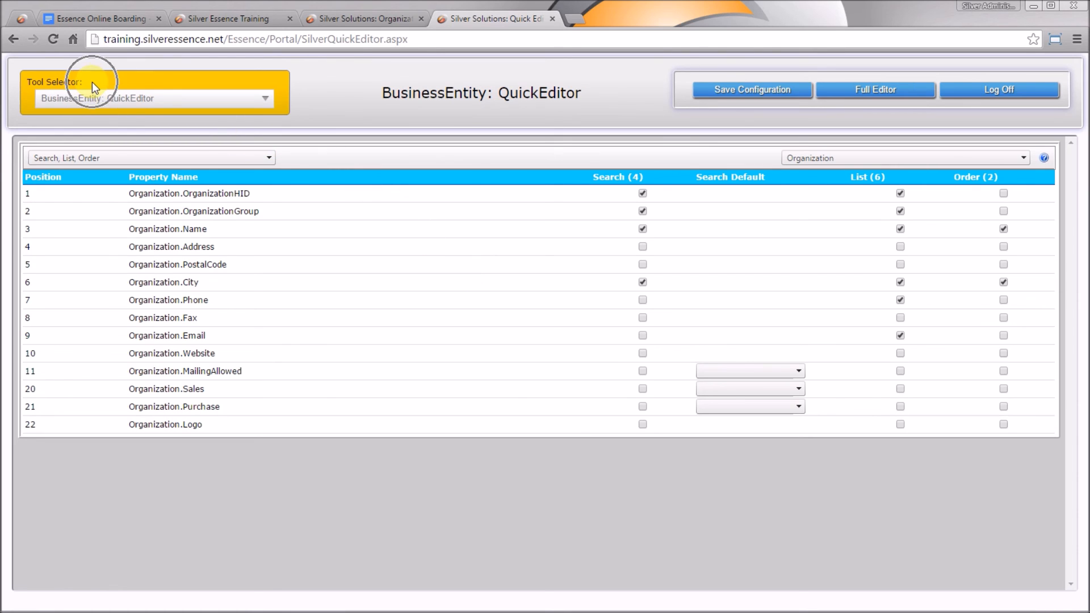
# Switch the QuickEditor tool selector to DatabaseEditor under Mapping: Domains
pyautogui.click(136, 93)
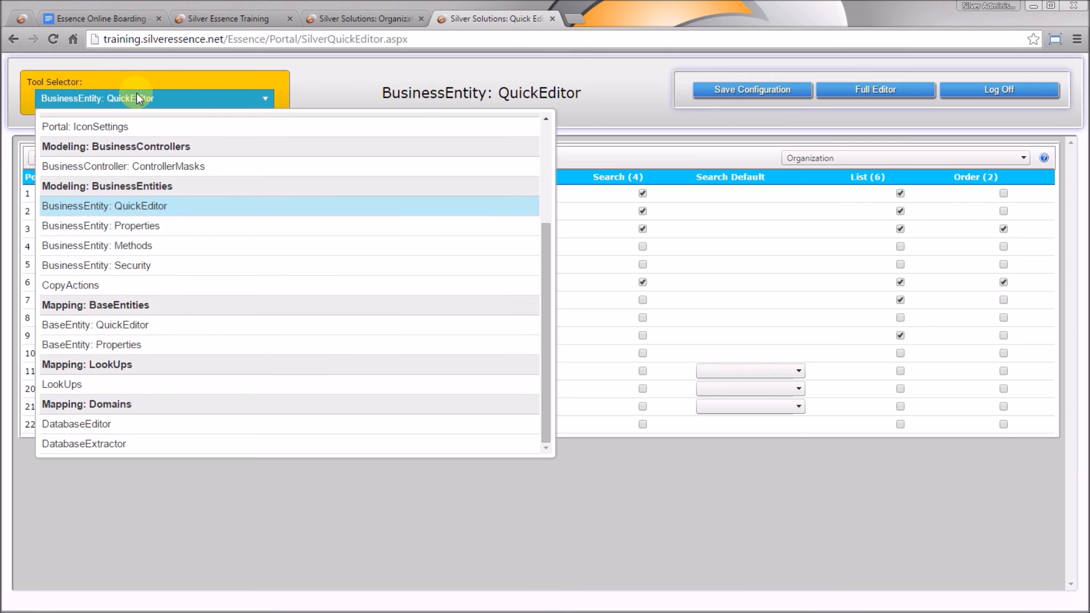
pyautogui.moveTo(545, 263); pyautogui.dragTo(548, 303)
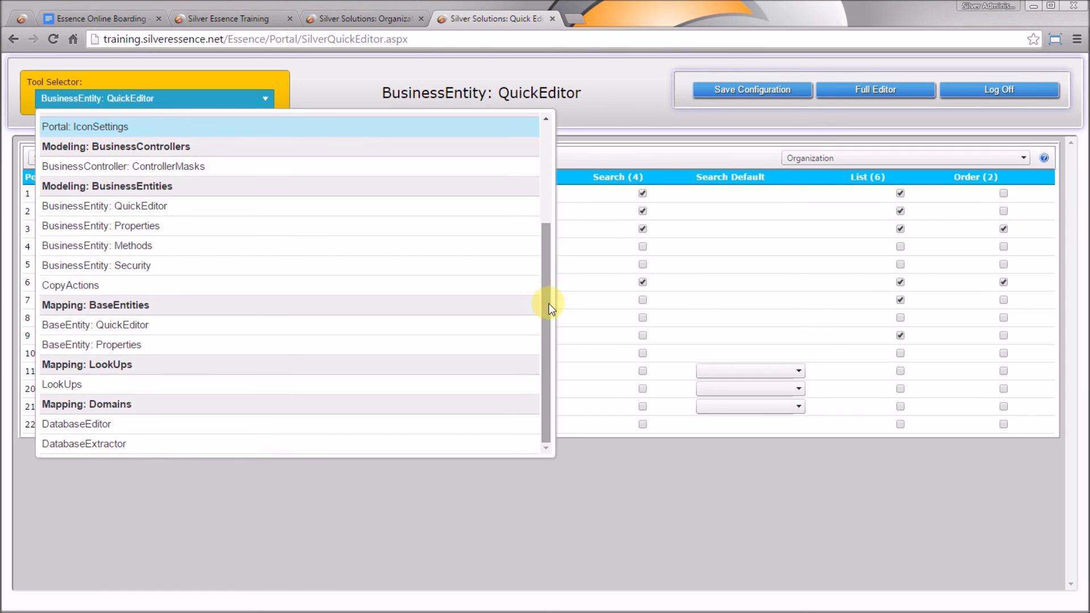
pyautogui.click(100, 423)
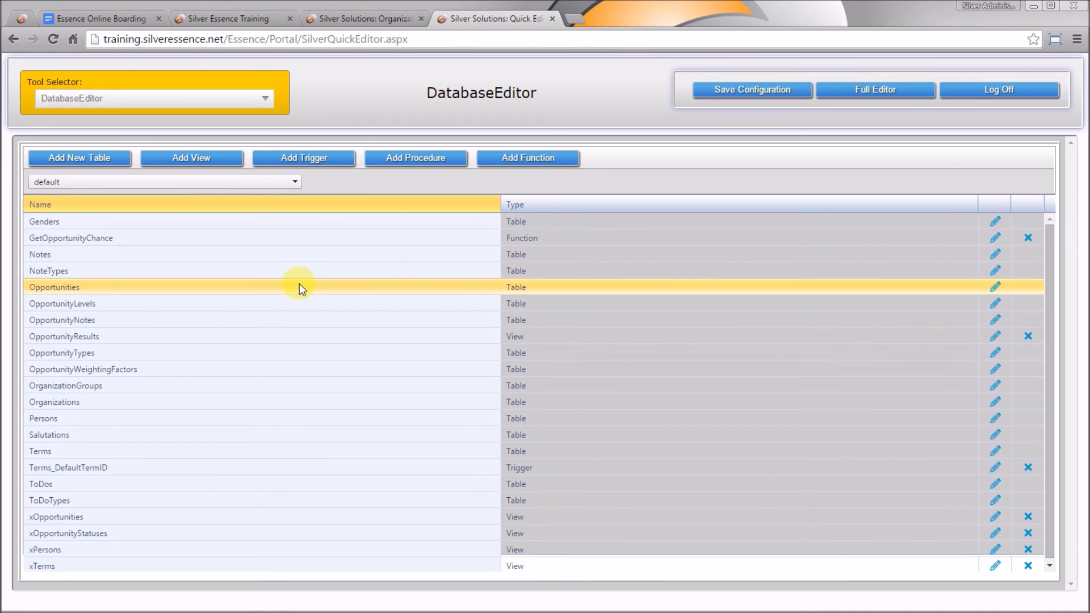
# Draft a new table 'Locations' with primary key LocationID and code column LocationNumber
pyautogui.click(93, 160)
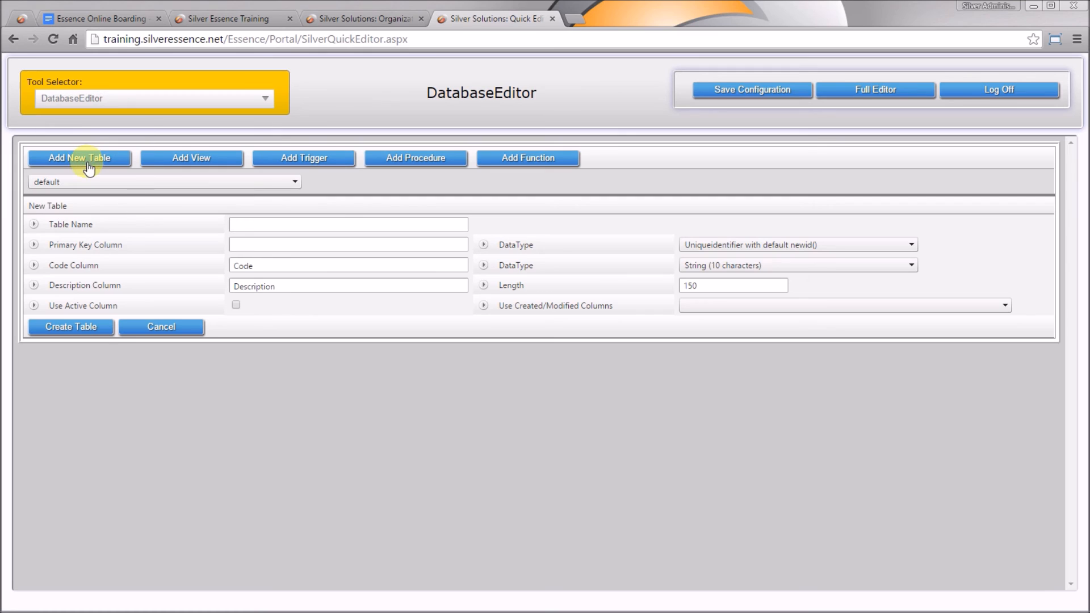
pyautogui.click(250, 230)
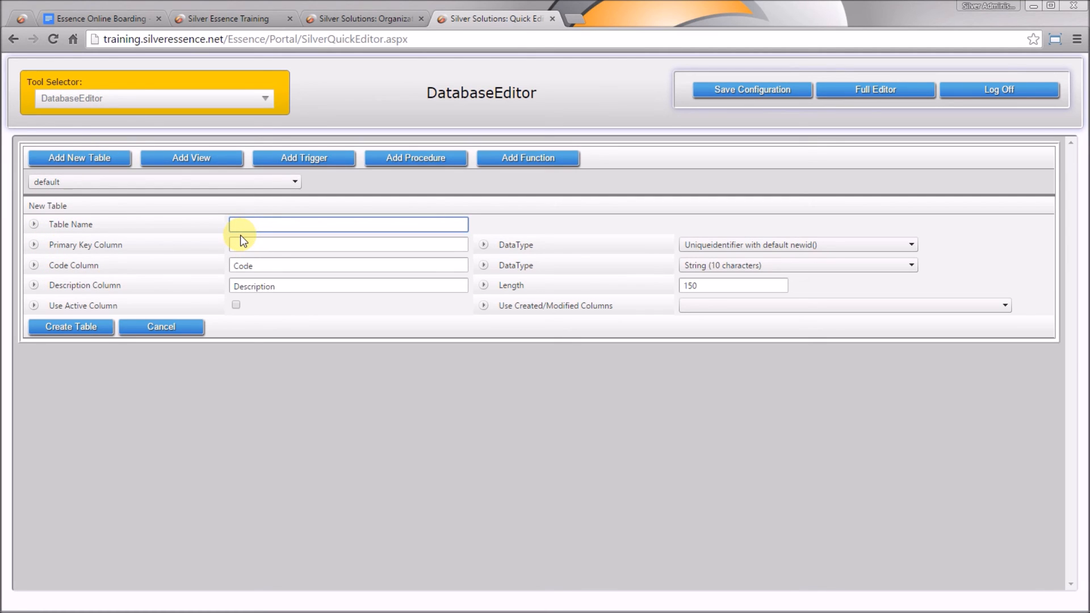
pyautogui.click(100, 20)
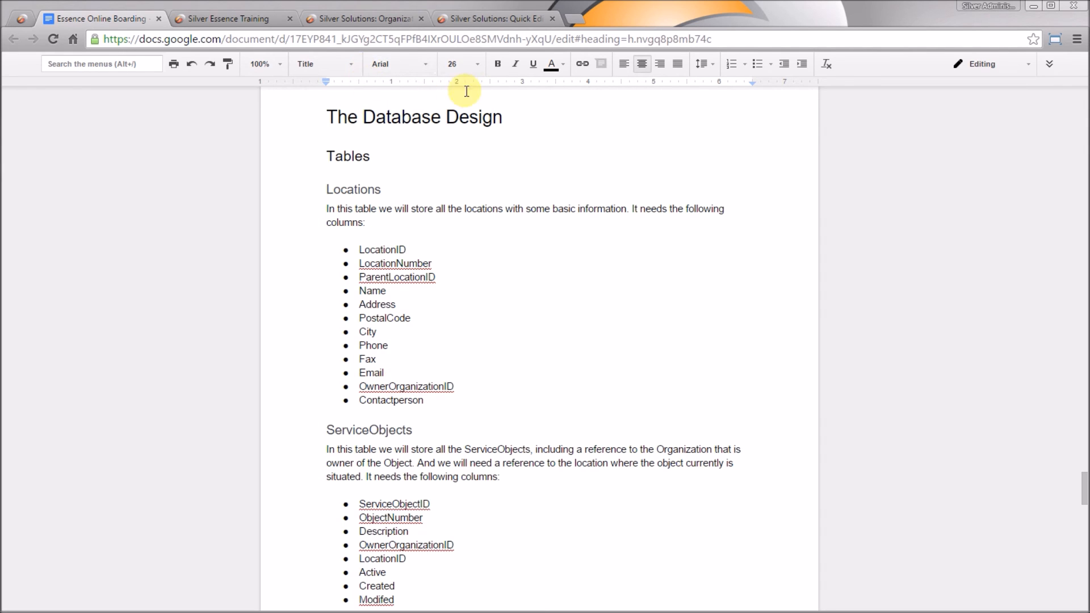
pyautogui.click(482, 25)
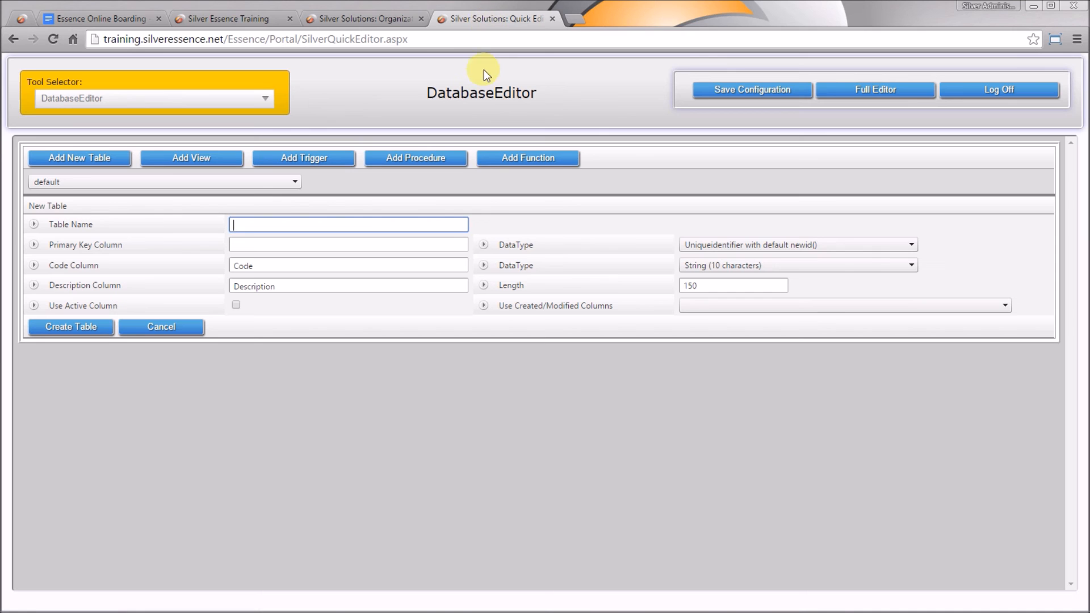
pyautogui.write('Locations')
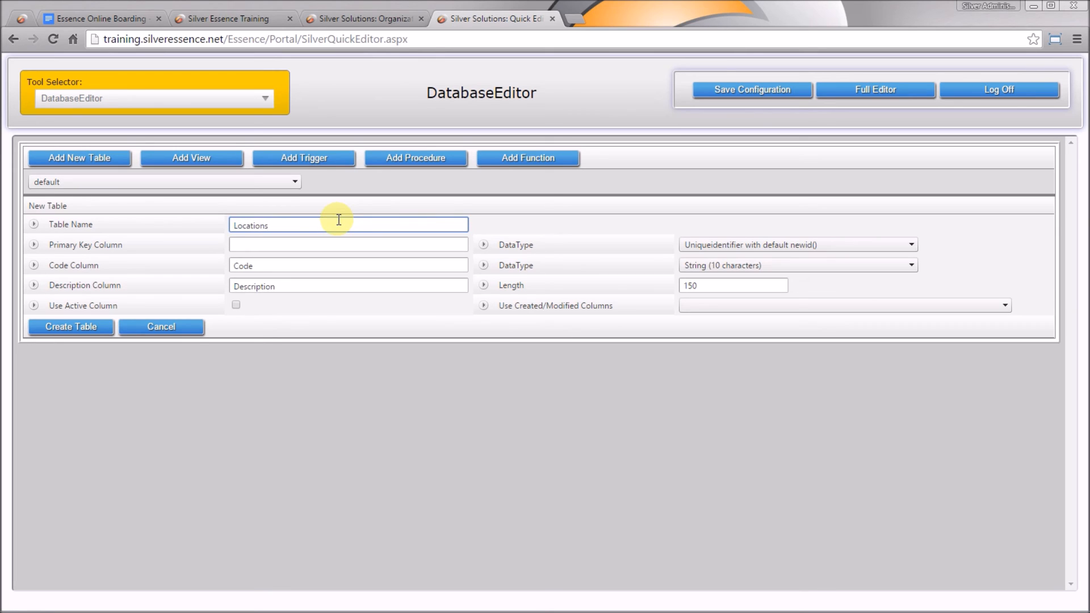
pyautogui.press('Tab')
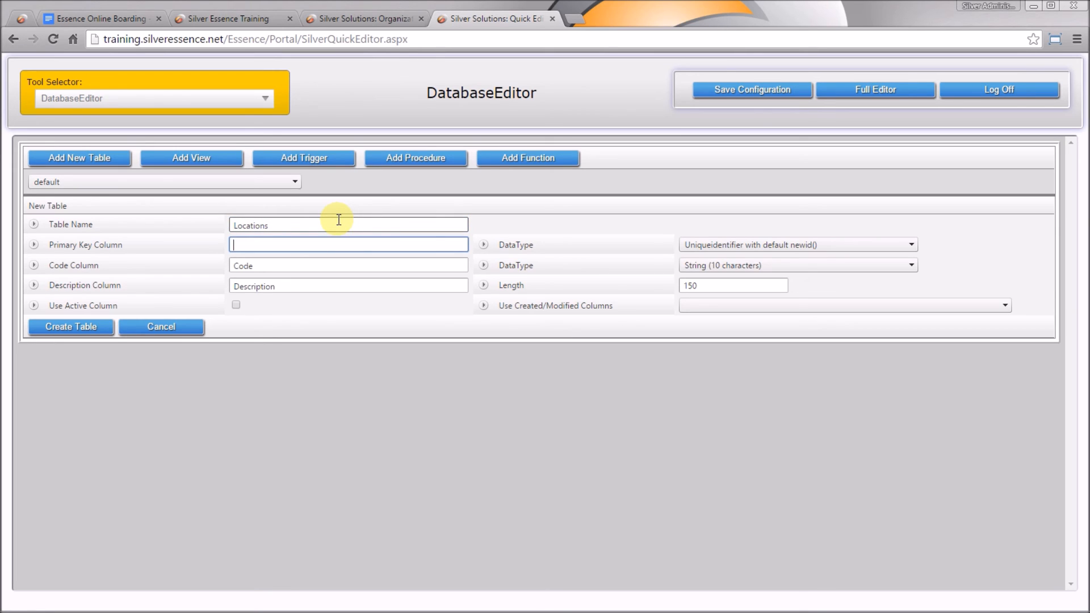
pyautogui.write('LocationID')
pyautogui.press('Tab')
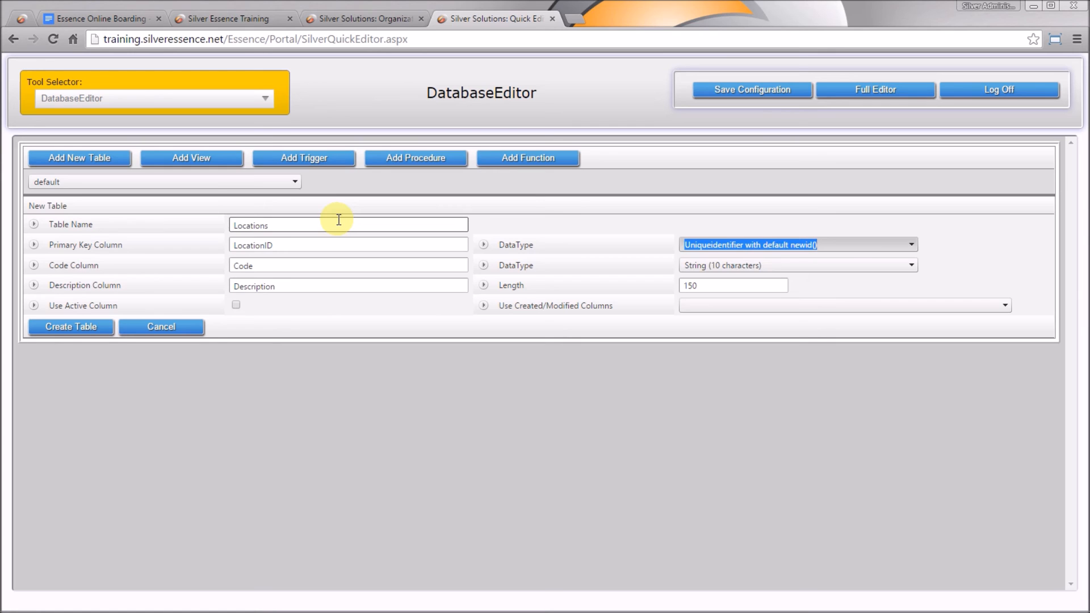
pyautogui.press('Tab')
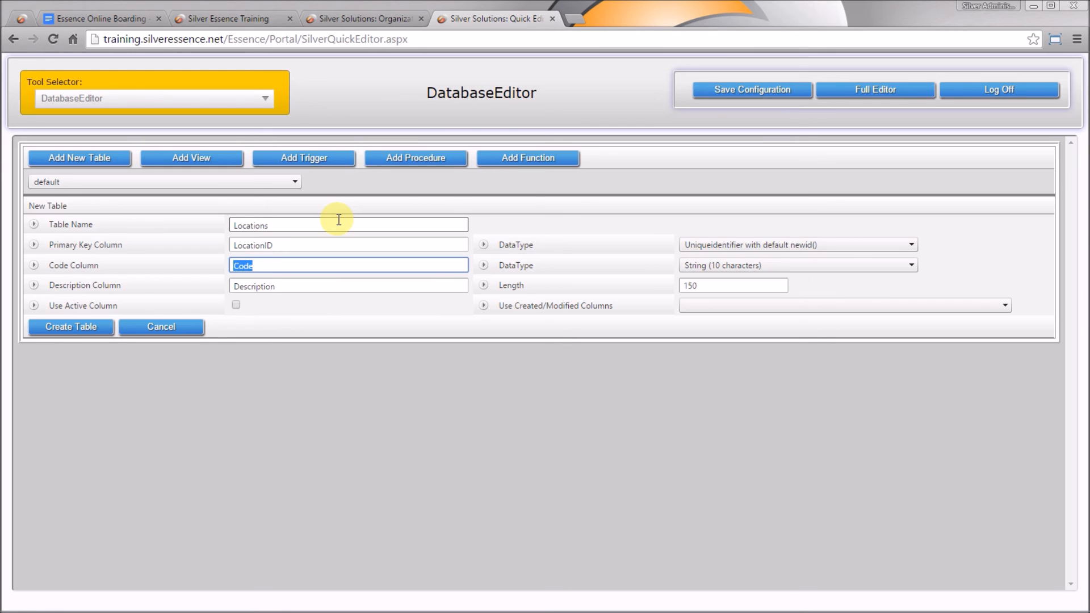
pyautogui.write('LocationNumber')
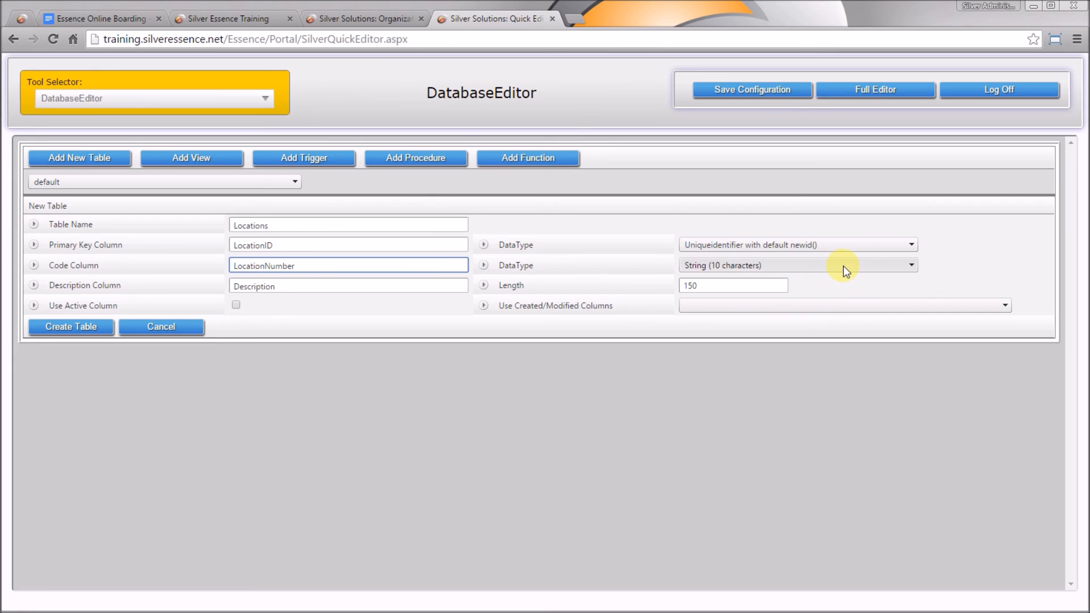
# Make LocationNumber an auto-numbered integer and rename Description to Name with length 150
pyautogui.click(780, 270)
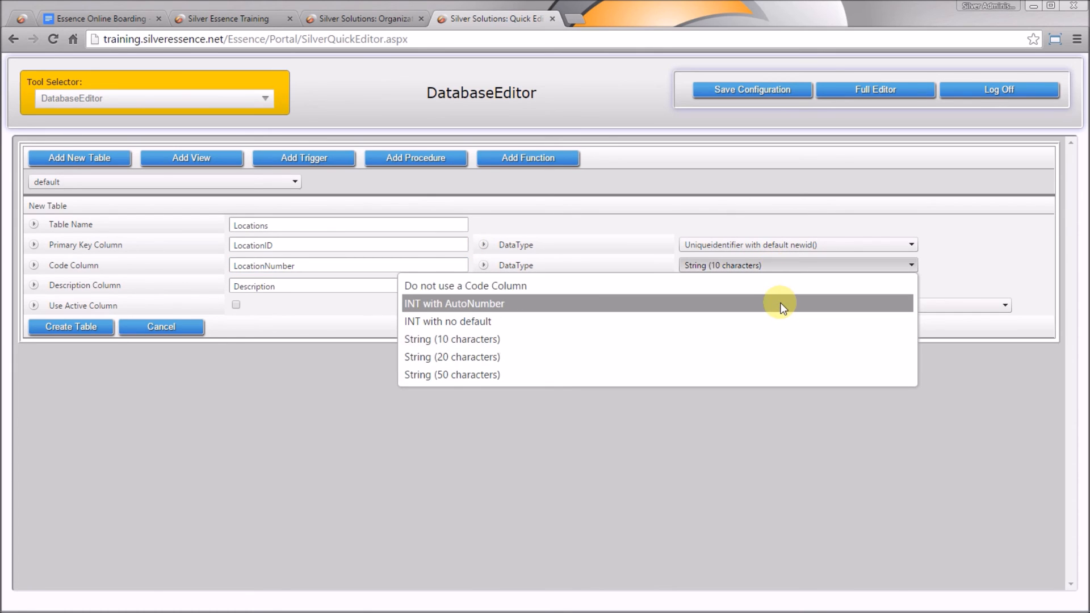
pyautogui.click(748, 307)
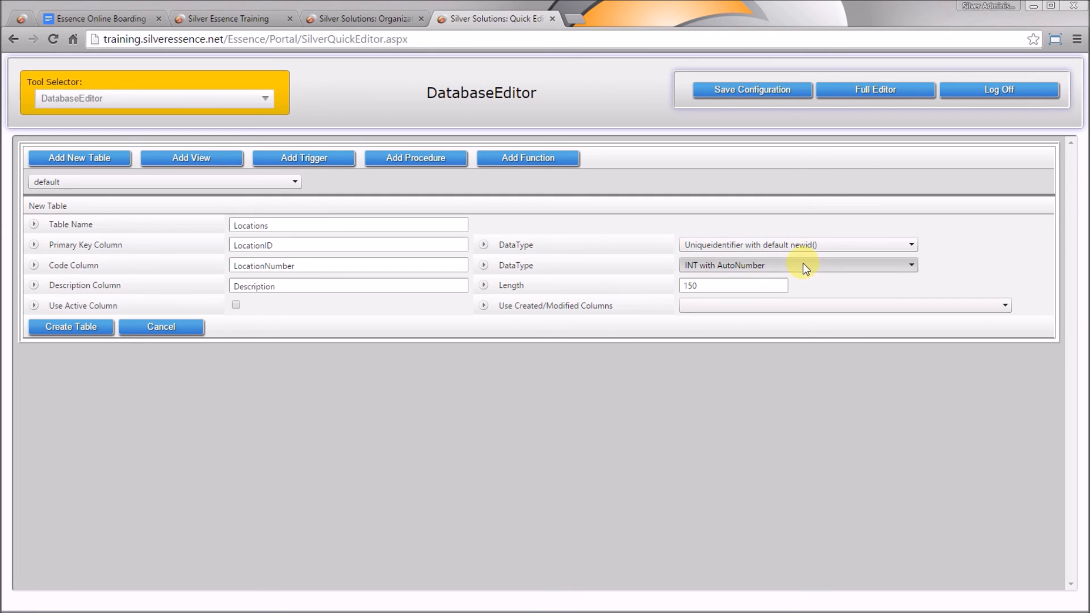
pyautogui.click(279, 286)
pyautogui.moveTo(279, 287); pyautogui.dragTo(214, 292)
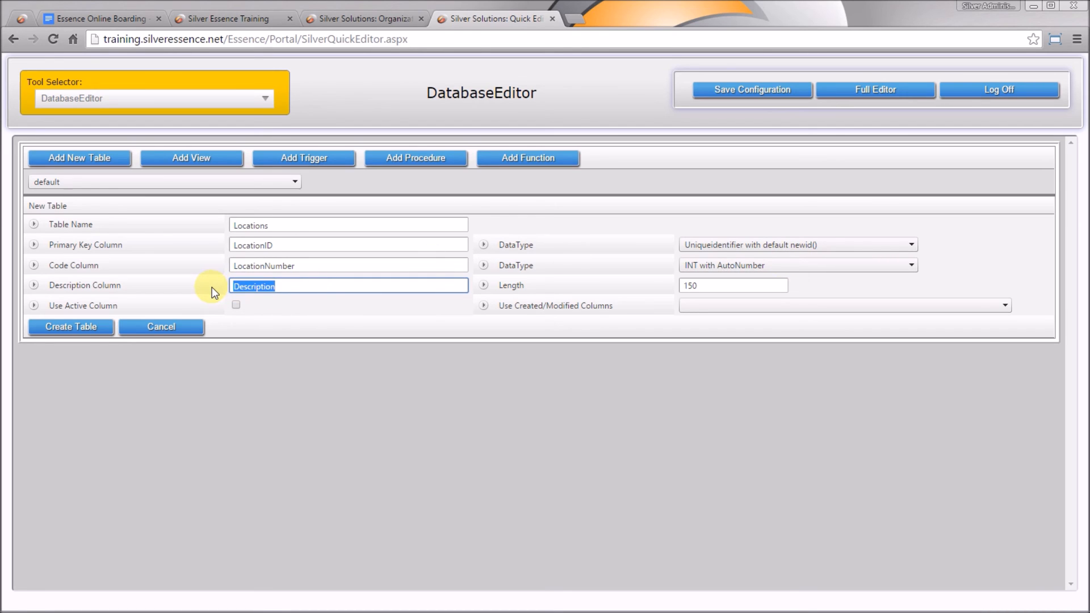
pyautogui.write('Name')
pyautogui.press('Tab')
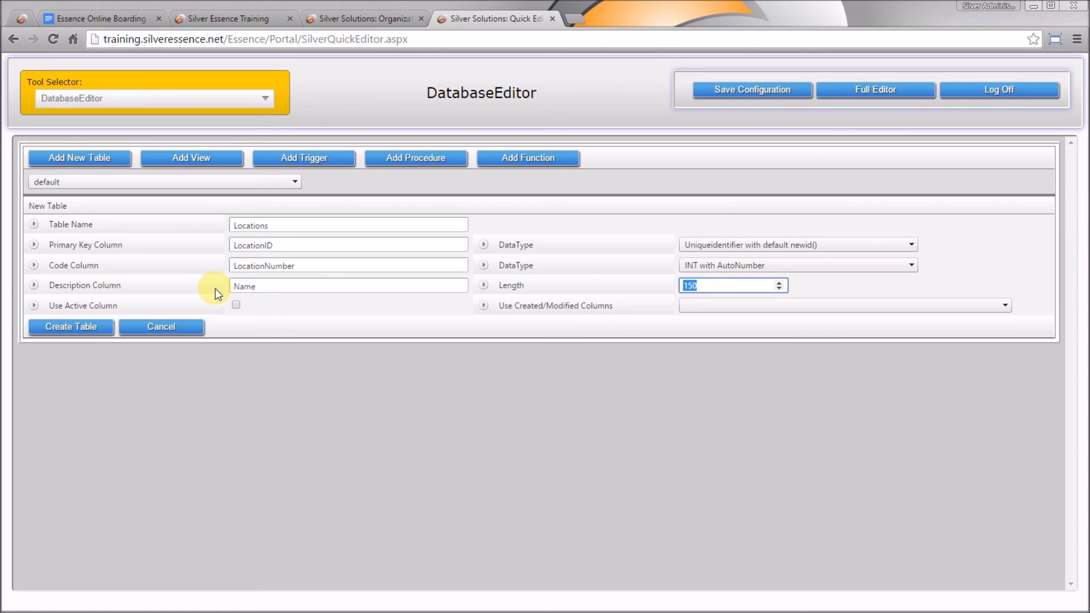
pyautogui.doubleClick(699, 284)
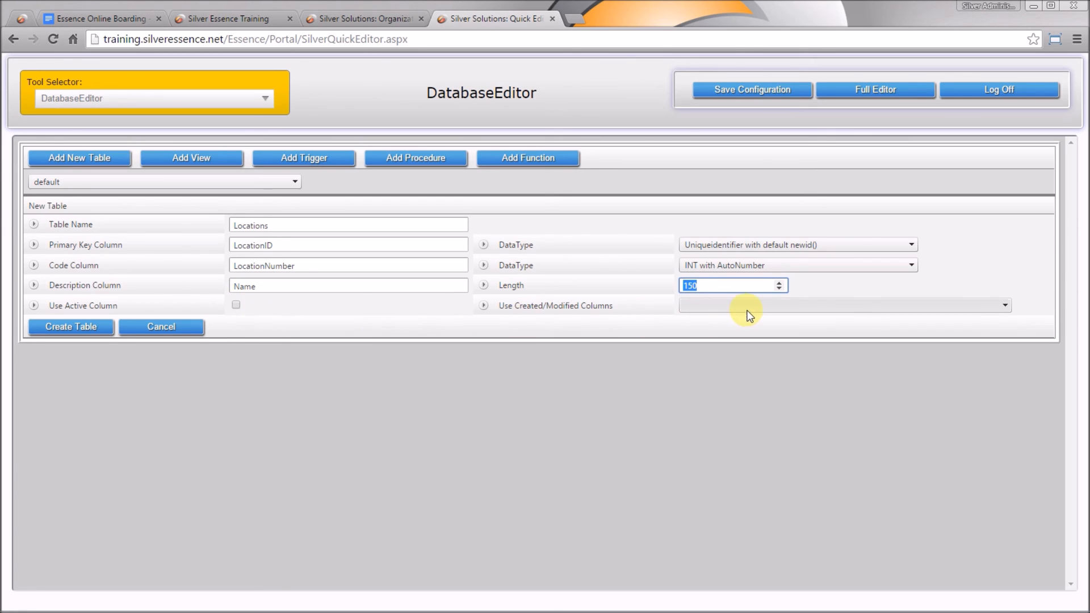
# Choose 'Created & Modified Only' tracking columns and create the Locations table
pyautogui.click(759, 305)
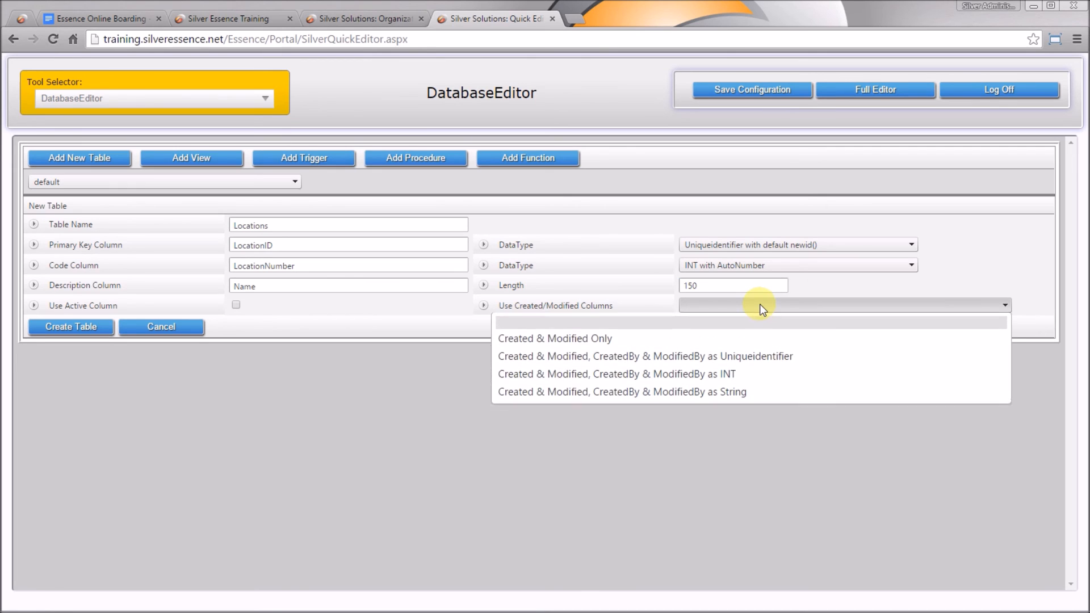
pyautogui.click(762, 336)
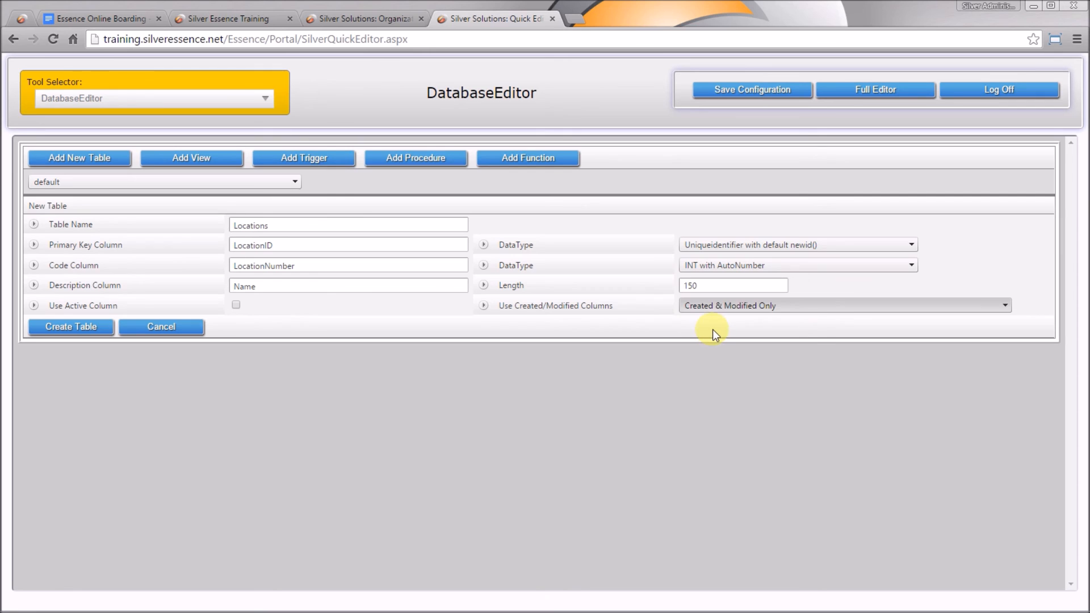
pyautogui.click(50, 334)
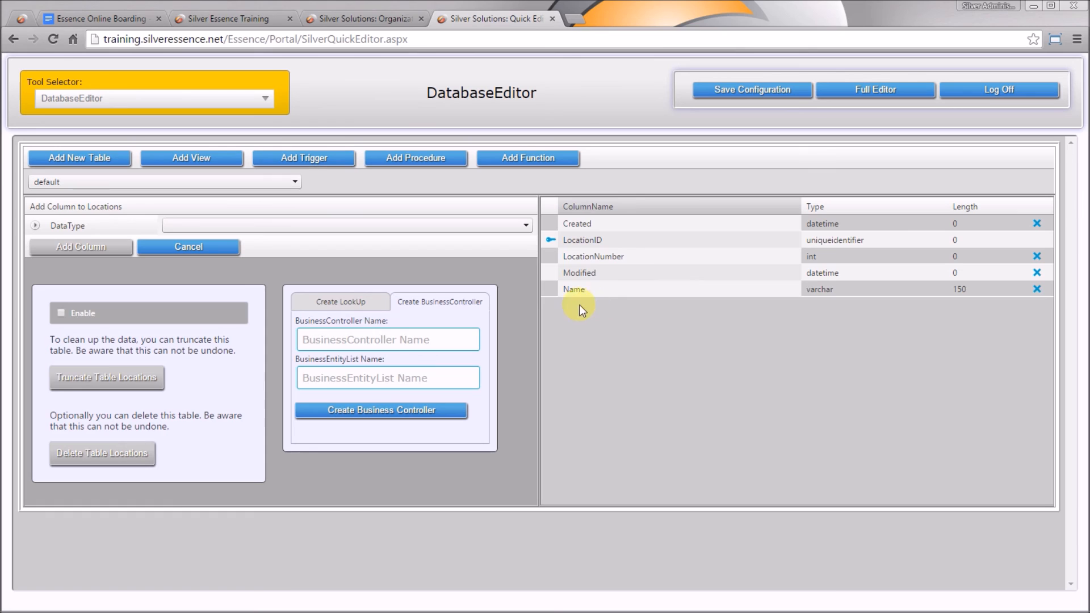
# Add nvarchar columns Address (50) and PostalCode (10) to Locations
pyautogui.click(519, 226)
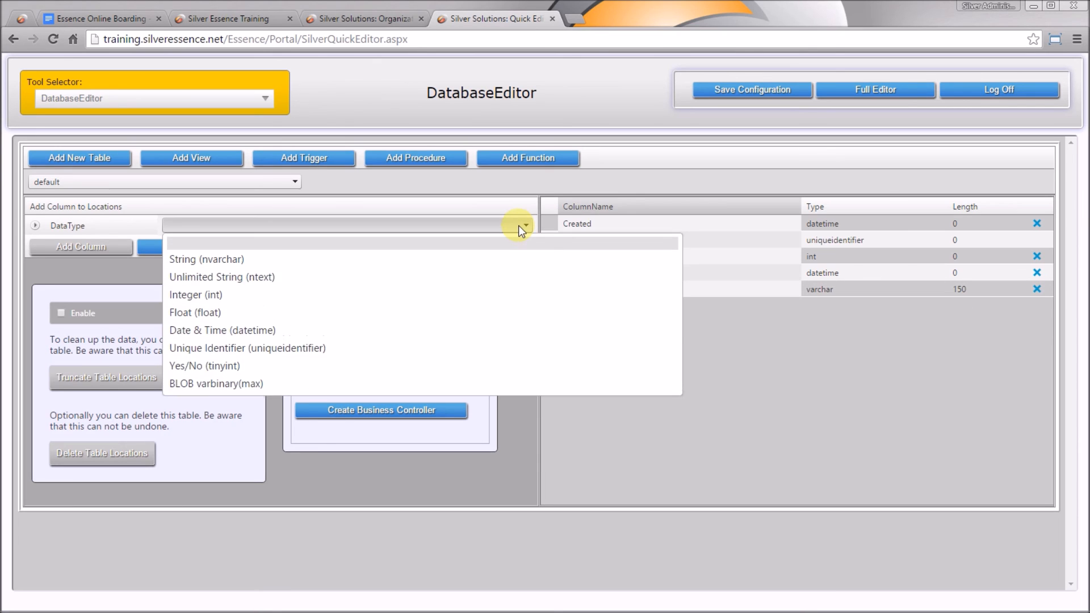
pyautogui.click(442, 259)
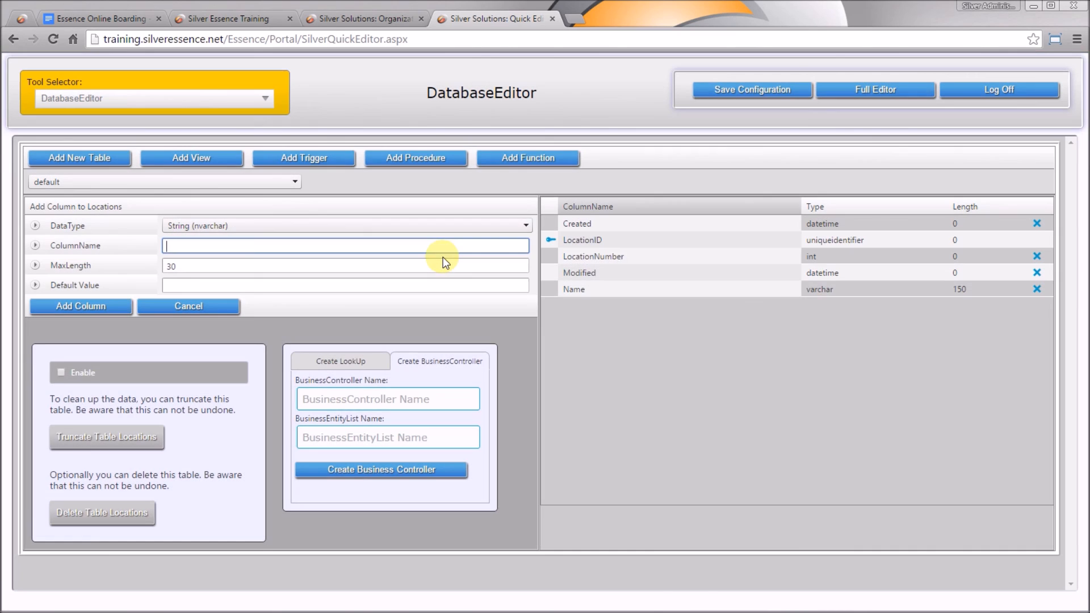
pyautogui.click(245, 248)
pyautogui.write('Address')
pyautogui.press('Tab')
pyautogui.write('50')
pyautogui.click(91, 307)
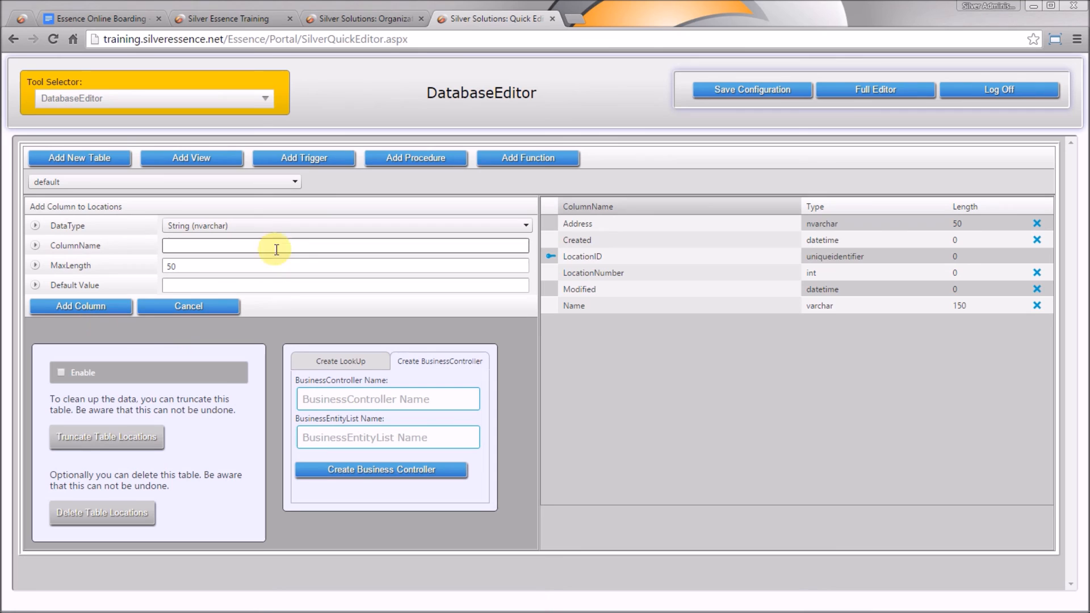
pyautogui.click(274, 245)
pyautogui.write('PostalCode')
pyautogui.press('Tab')
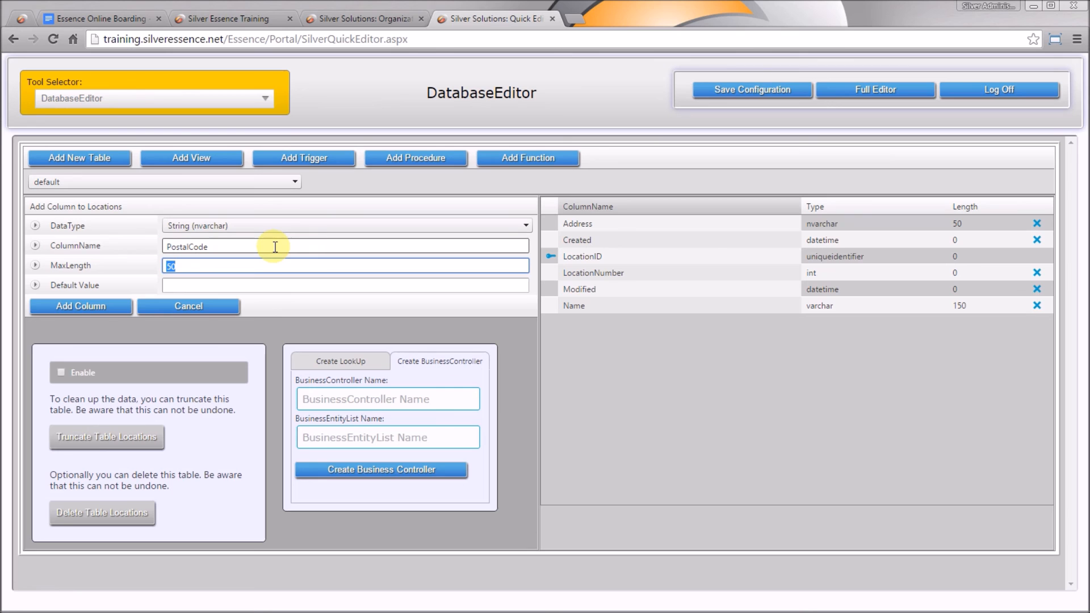
pyautogui.write('10')
pyautogui.click(81, 305)
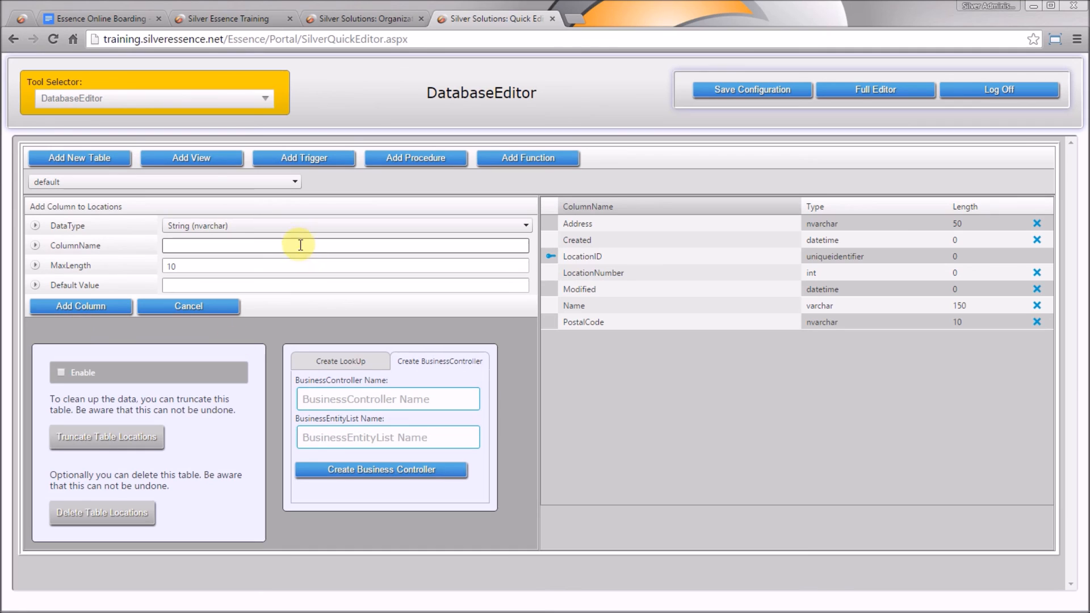
# Add nvarchar columns City (50), Phone (20) and Fax to Locations
pyautogui.click(300, 245)
pyautogui.write('City')
pyautogui.press('Tab')
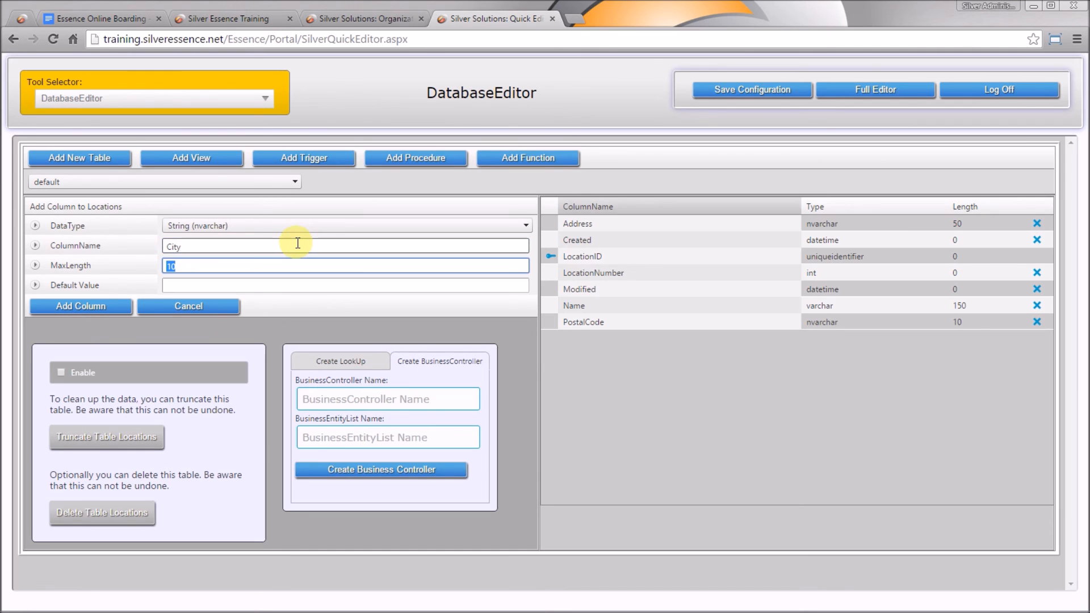
pyautogui.write('50')
pyautogui.click(99, 308)
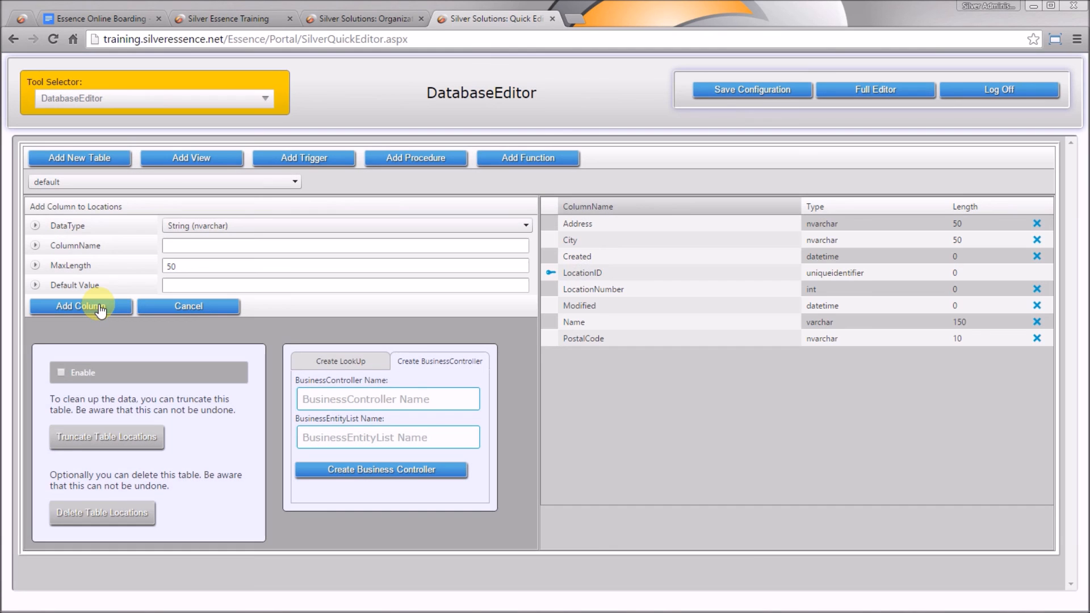
pyautogui.click(220, 244)
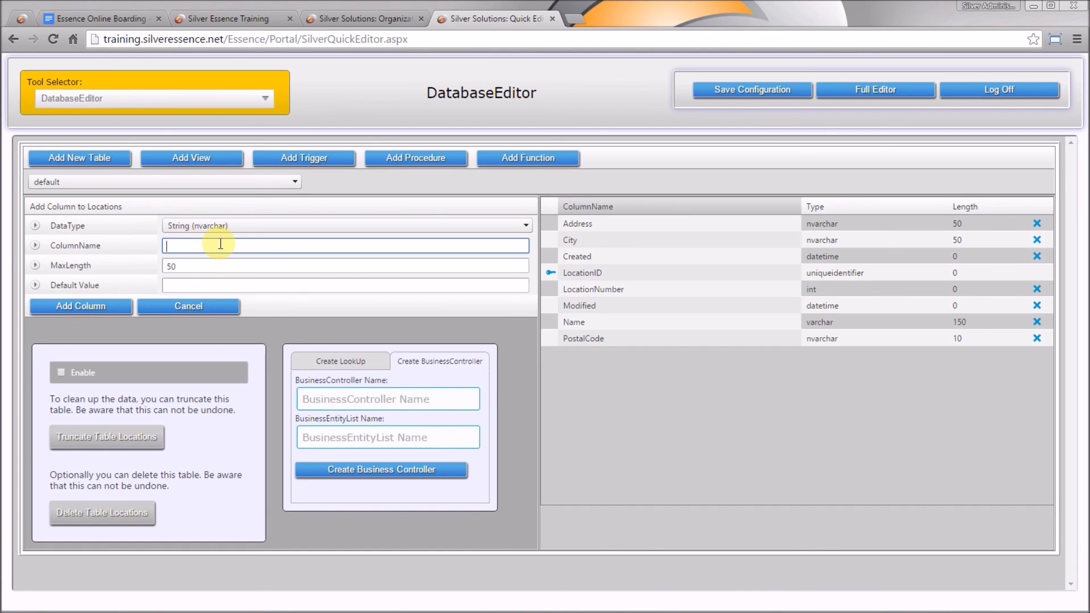
pyautogui.write('Phone')
pyautogui.press('Tab')
pyautogui.write('20')
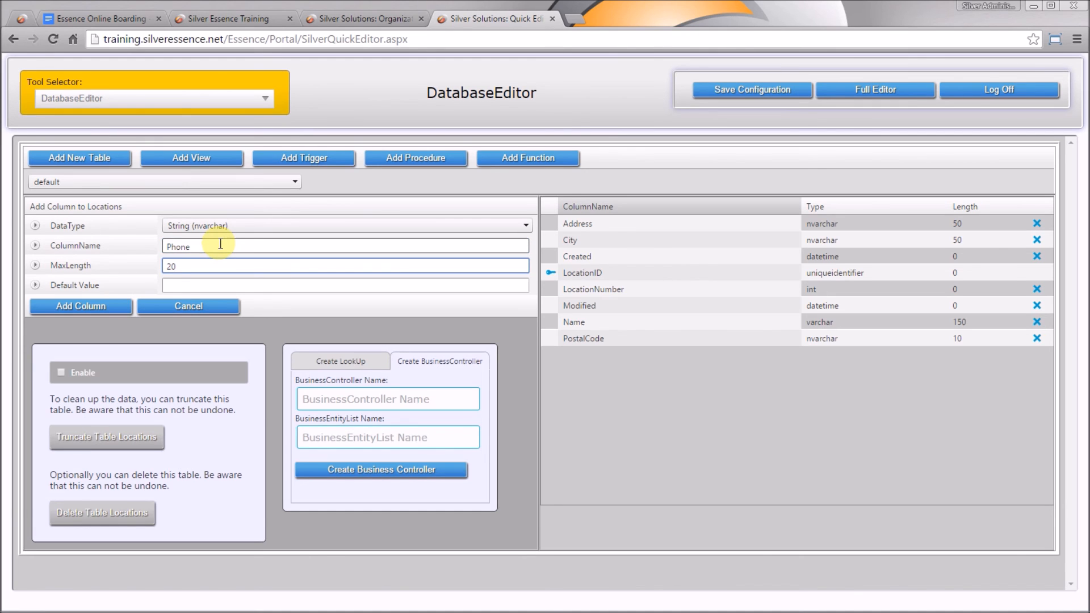
pyautogui.click(73, 306)
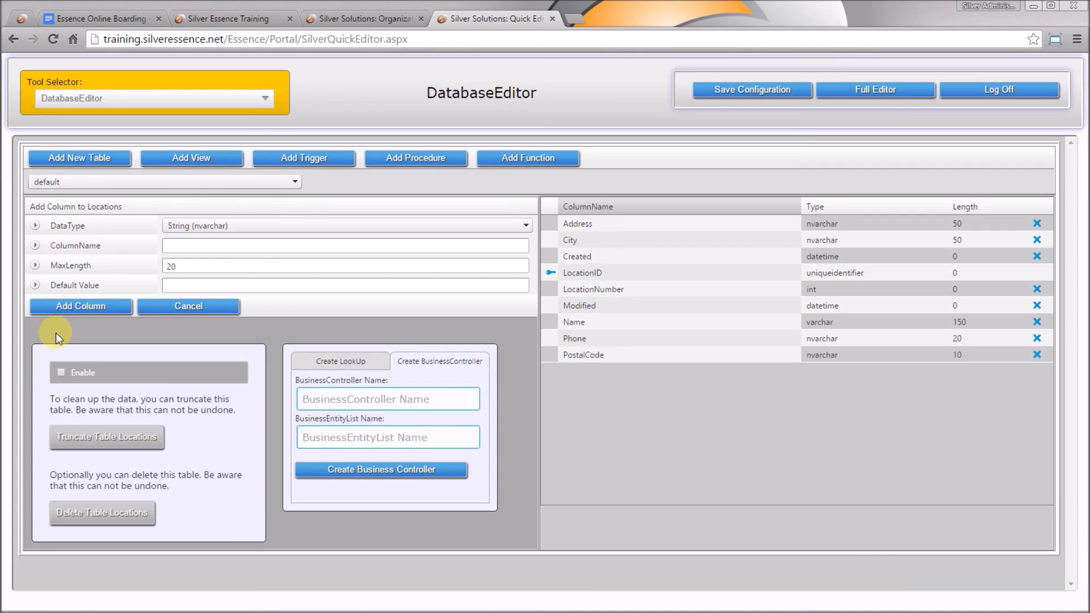
pyautogui.click(184, 246)
pyautogui.write('Fax')
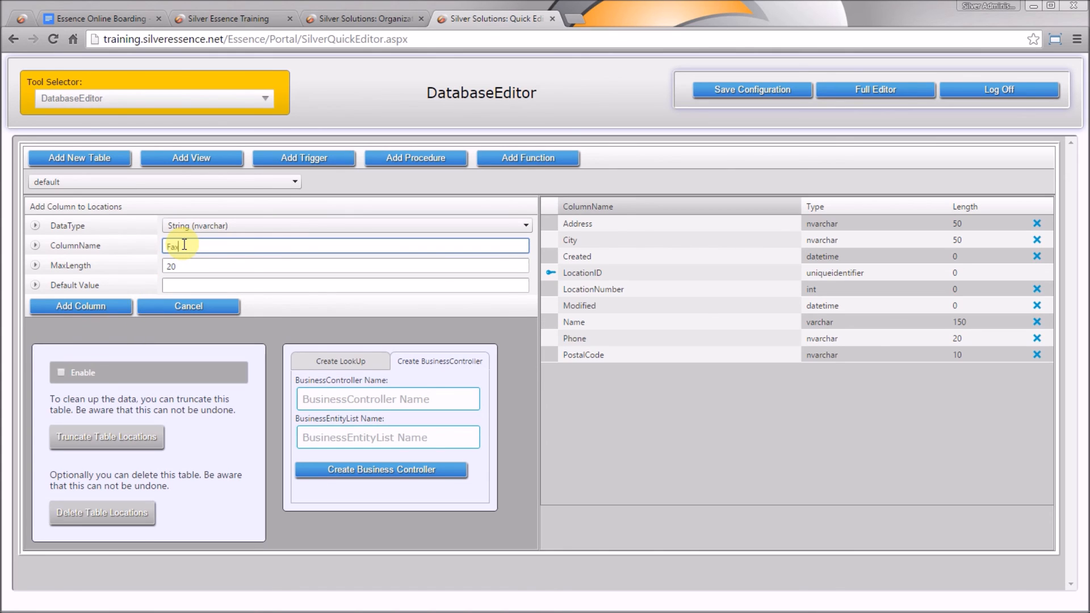
pyautogui.press('Tab')
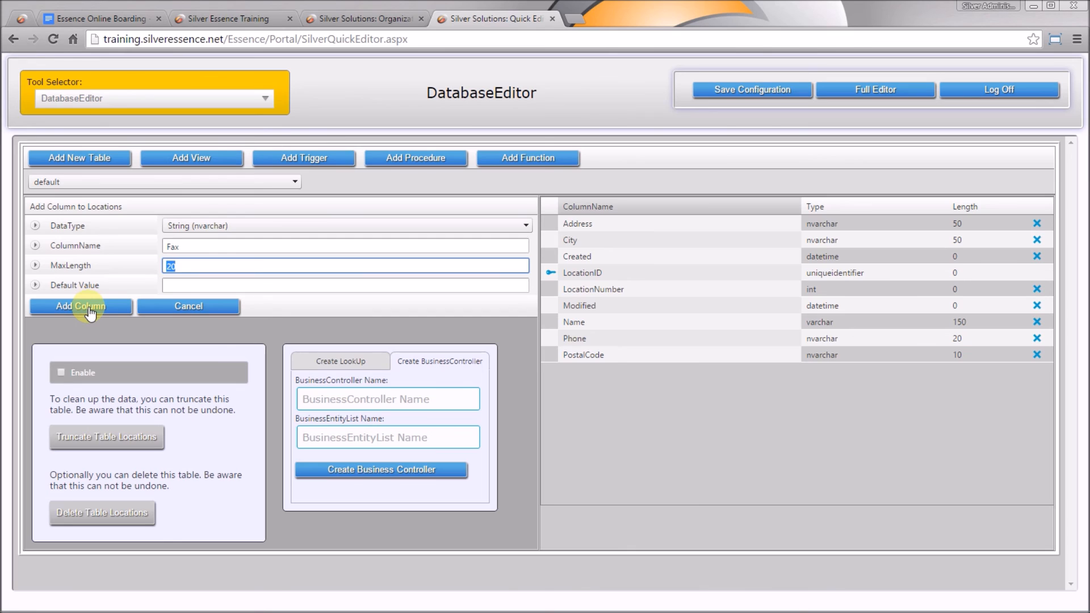
pyautogui.click(89, 309)
# Add nvarchar columns Email (150) and ContactPerson (50) to Locations
pyautogui.click(190, 245)
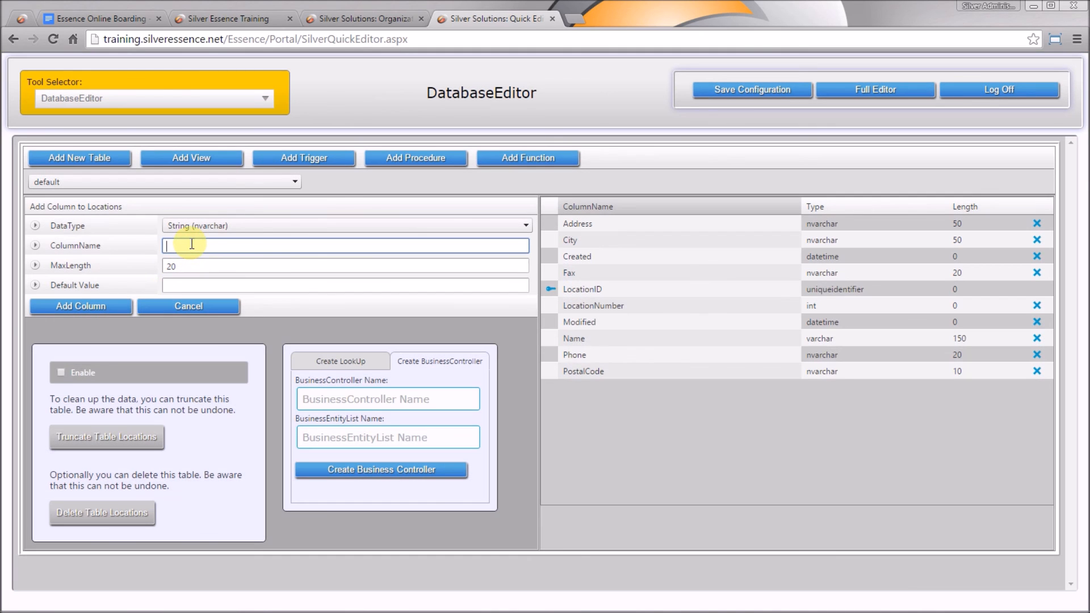
pyautogui.write('Email')
pyautogui.press('Tab')
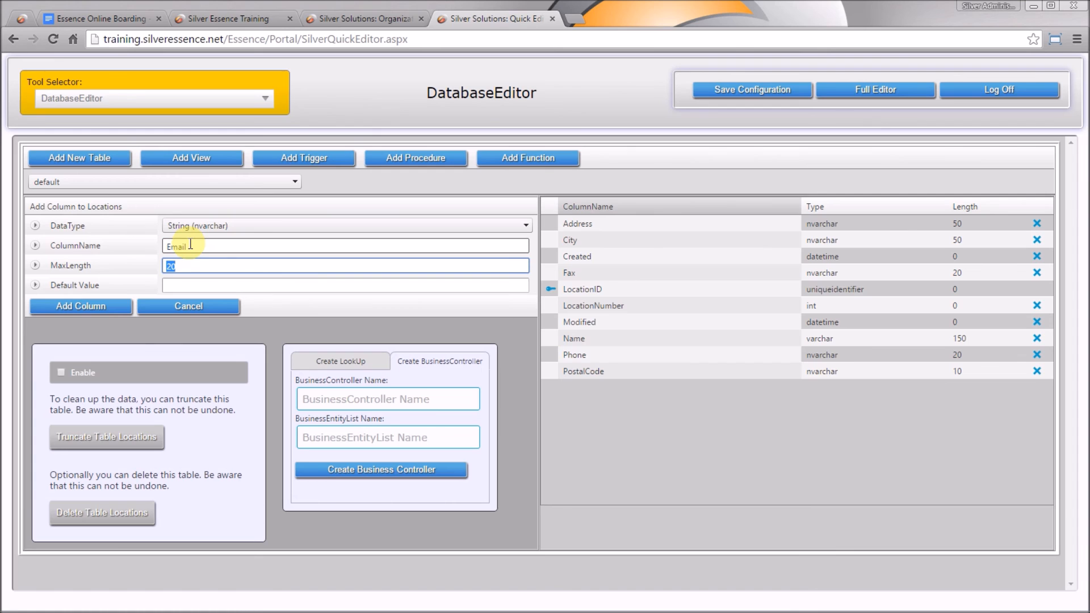
pyautogui.write('150')
pyautogui.click(102, 305)
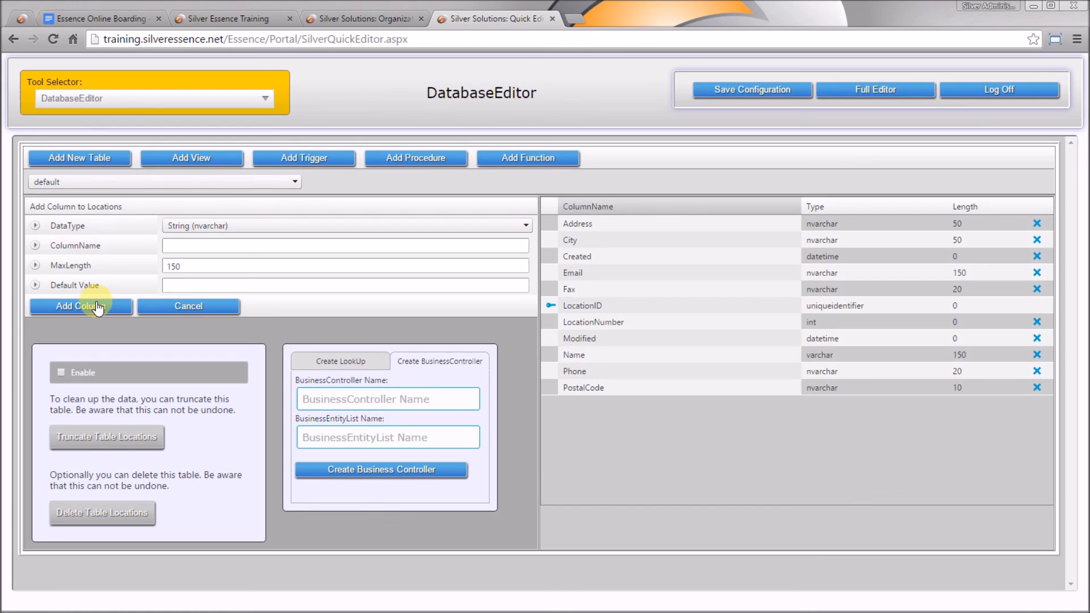
pyautogui.click(195, 248)
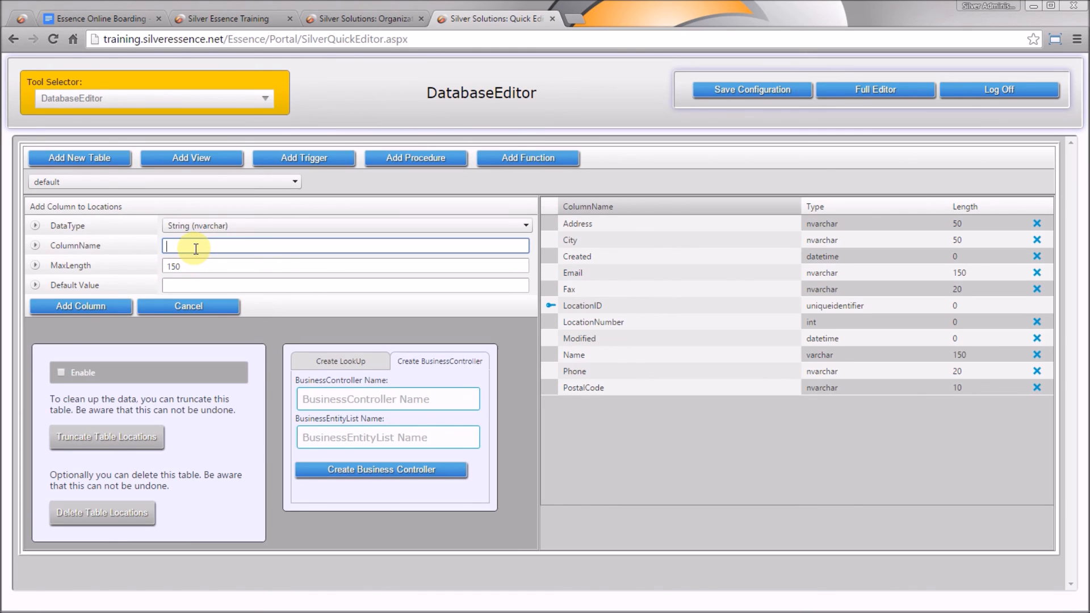
pyautogui.write('ContactPerson')
pyautogui.press('Tab')
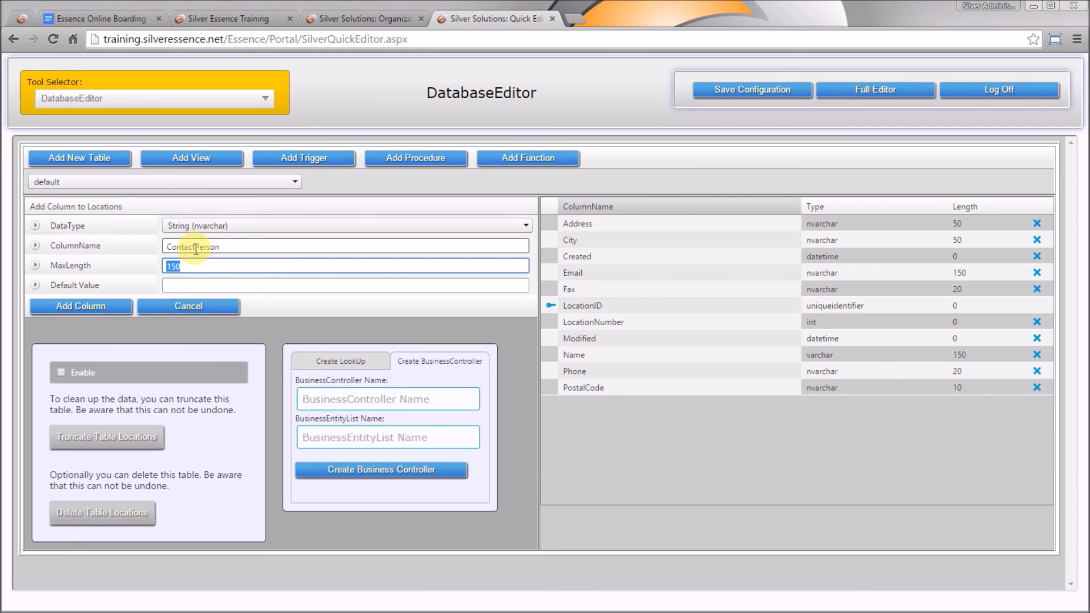
pyautogui.write('50')
pyautogui.click(112, 307)
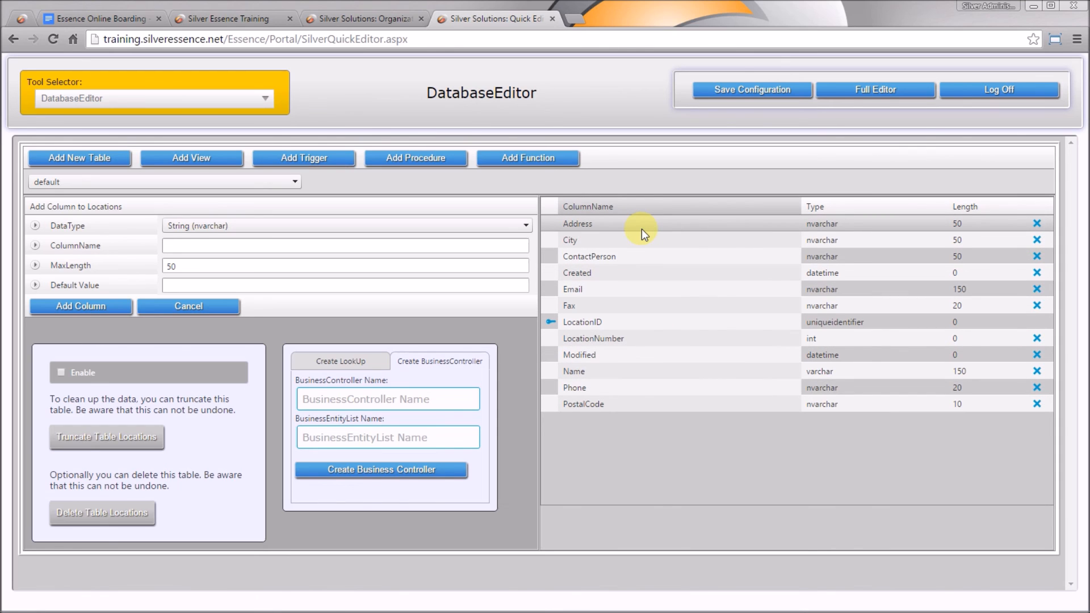
# Add uniqueidentifier columns ParentLocationID and OwnerOrganizationID to the Locations table
pyautogui.click(503, 230)
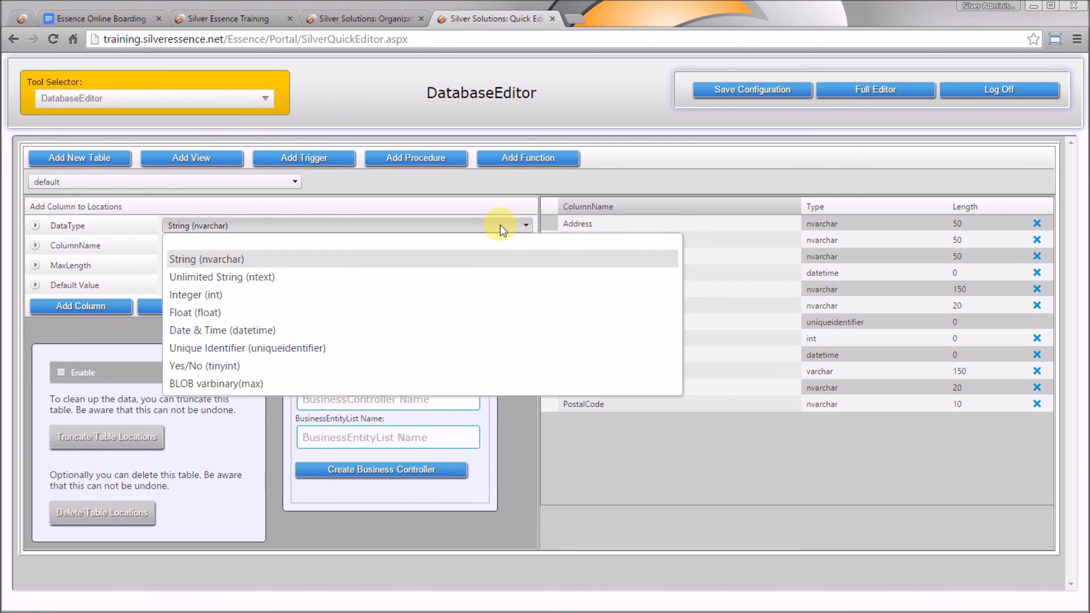
pyautogui.click(287, 349)
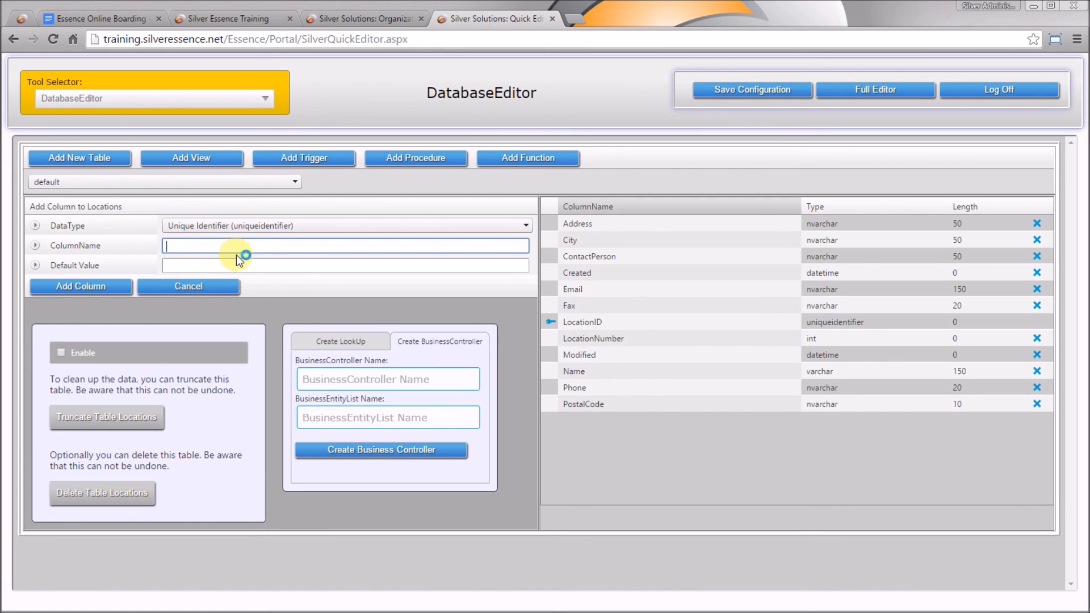
pyautogui.write('ParentLocationID')
pyautogui.click(231, 259)
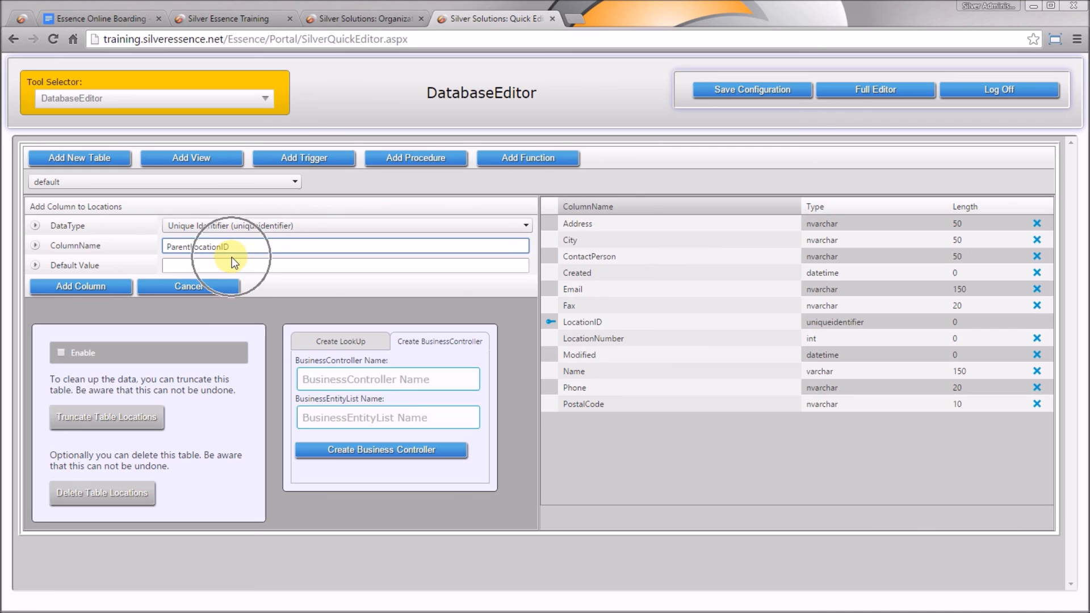
pyautogui.click(86, 287)
pyautogui.click(213, 246)
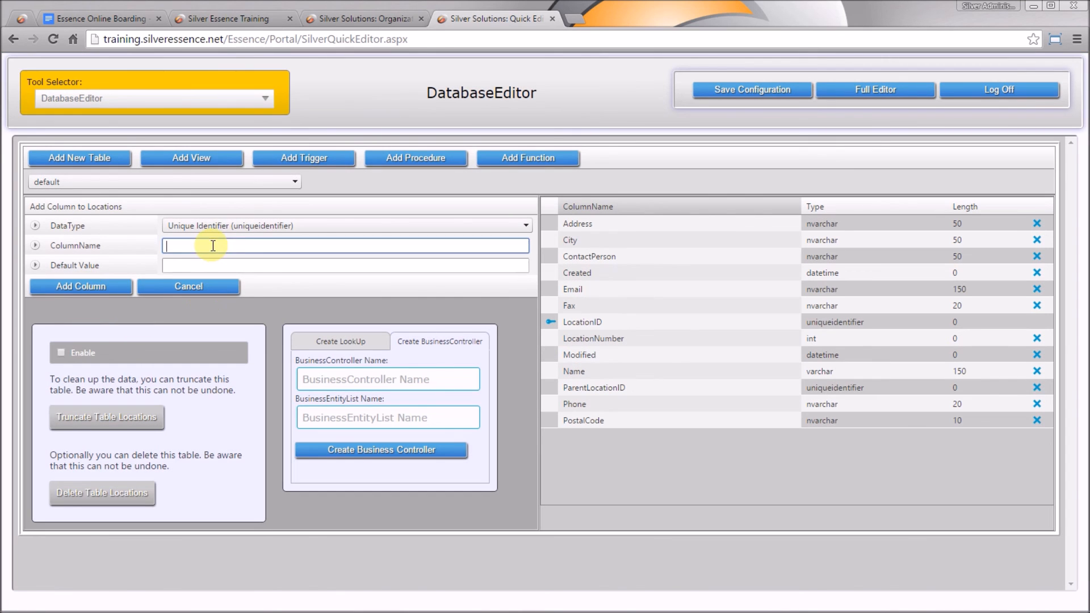
pyautogui.write('OwnerOrganizationID')
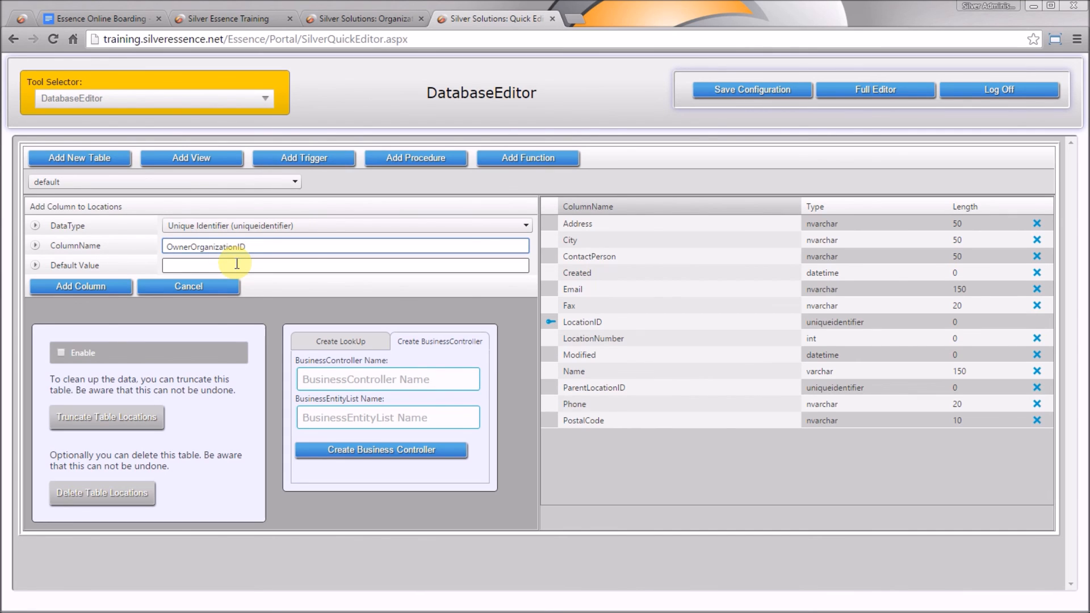
pyautogui.click(100, 285)
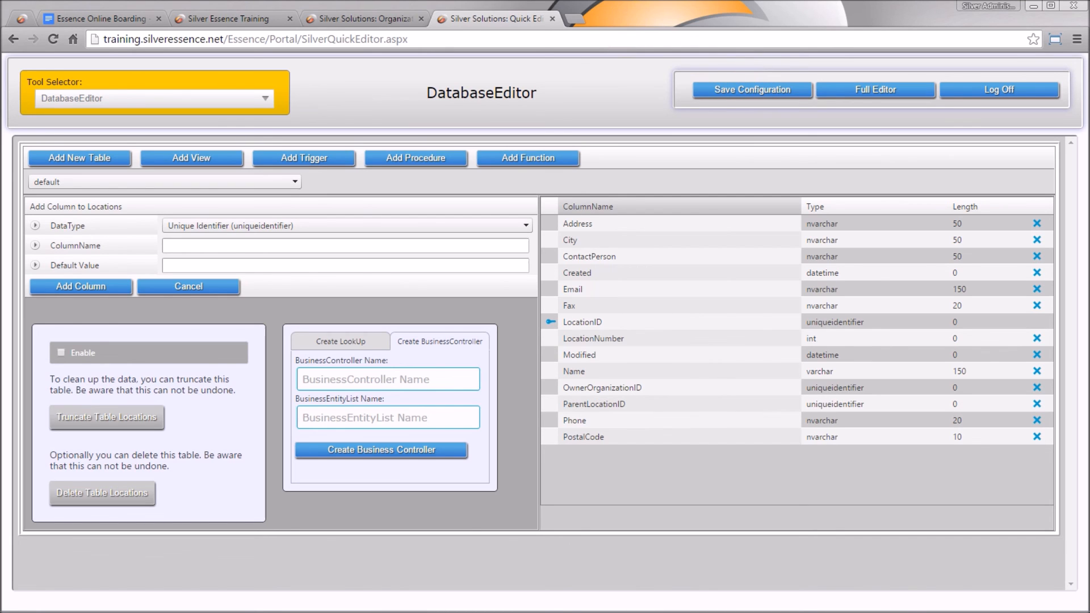
pyautogui.click(104, 17)
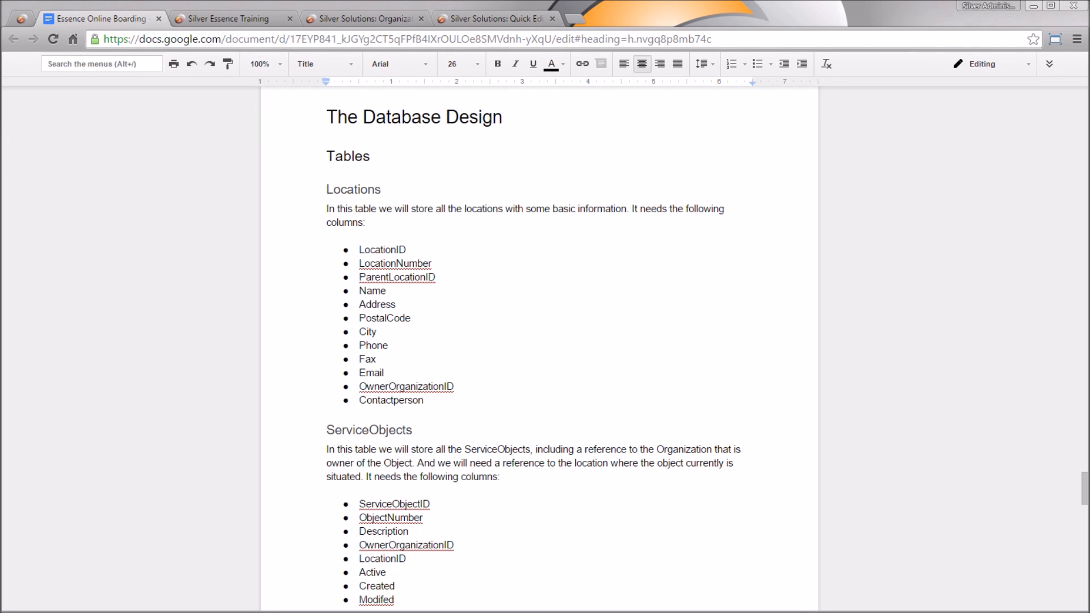
pyautogui.moveTo(1085, 489); pyautogui.dragTo(1085, 510)
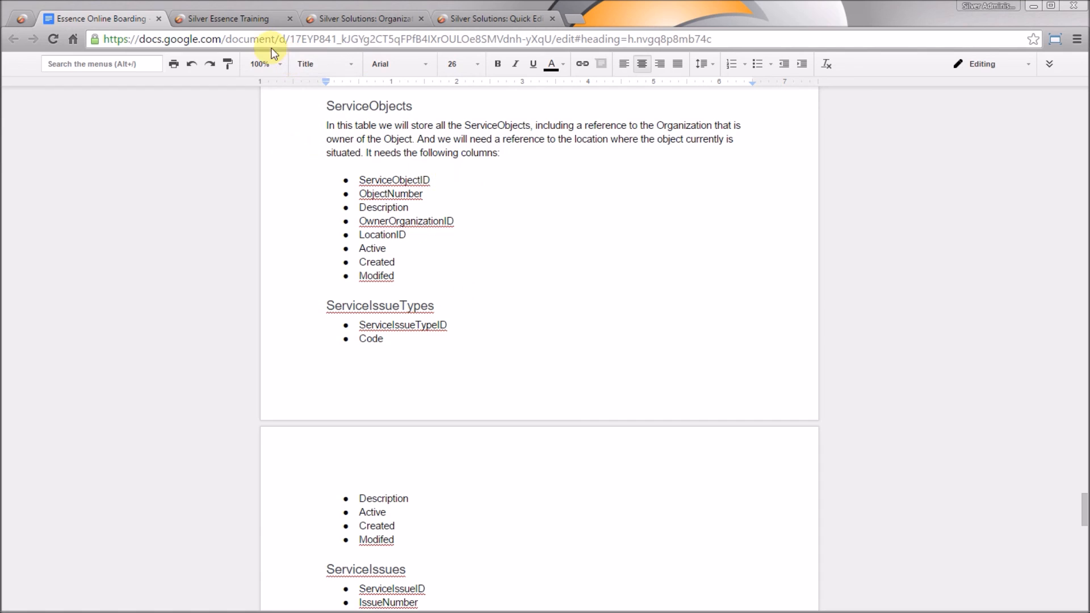
pyautogui.click(469, 17)
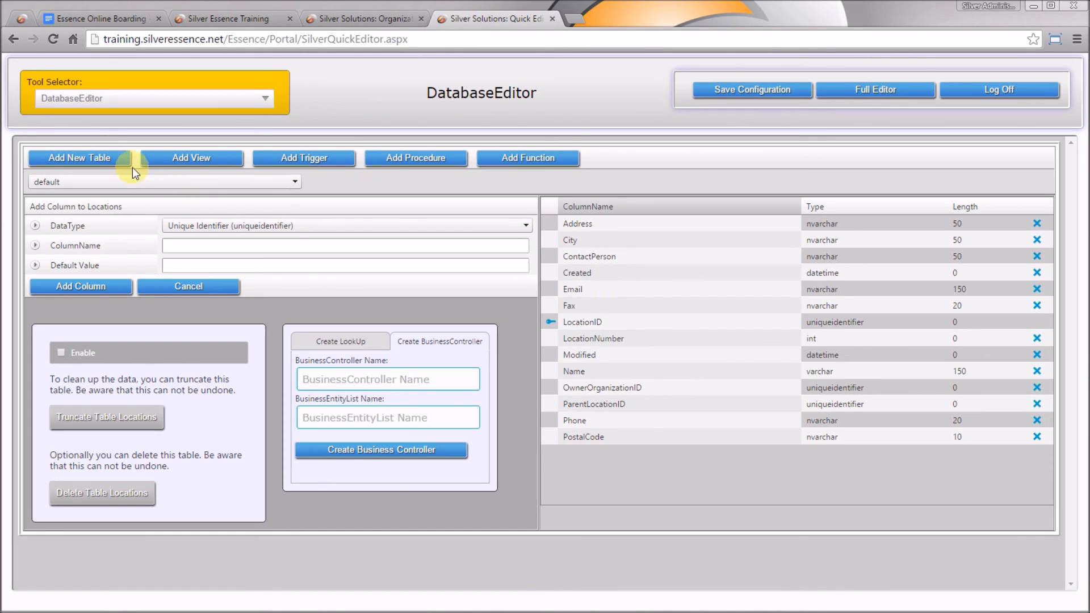
# Create table ServiceObjects with primary key ServiceObjectID and code column renamed to ObjectNumber
pyautogui.click(106, 156)
pyautogui.click(266, 223)
pyautogui.write('Serv')
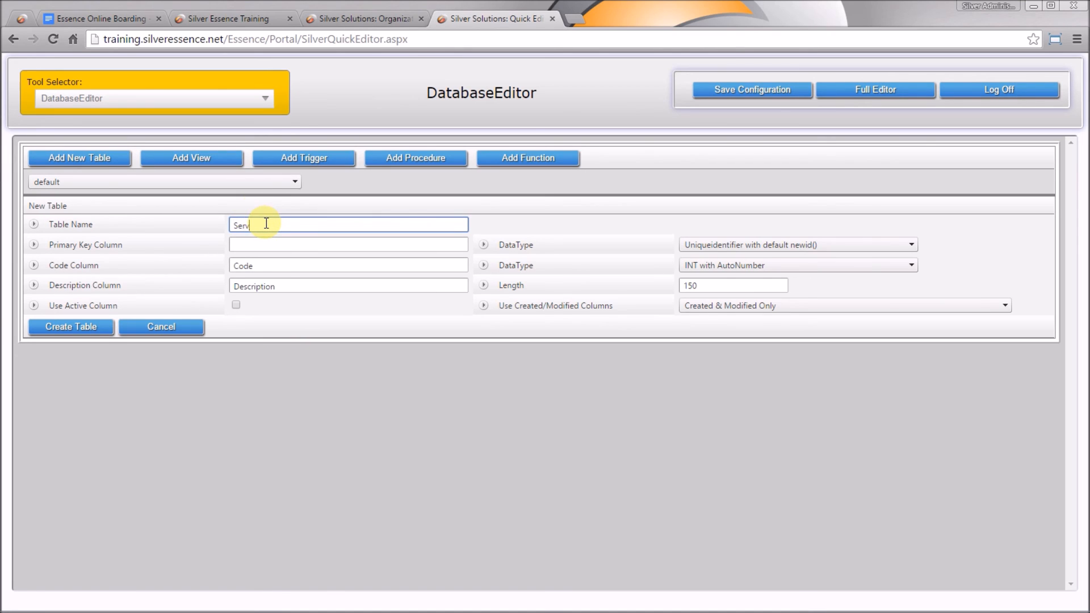
pyautogui.write('iceCljects')
pyautogui.press('Tab')
pyautogui.write('Service')
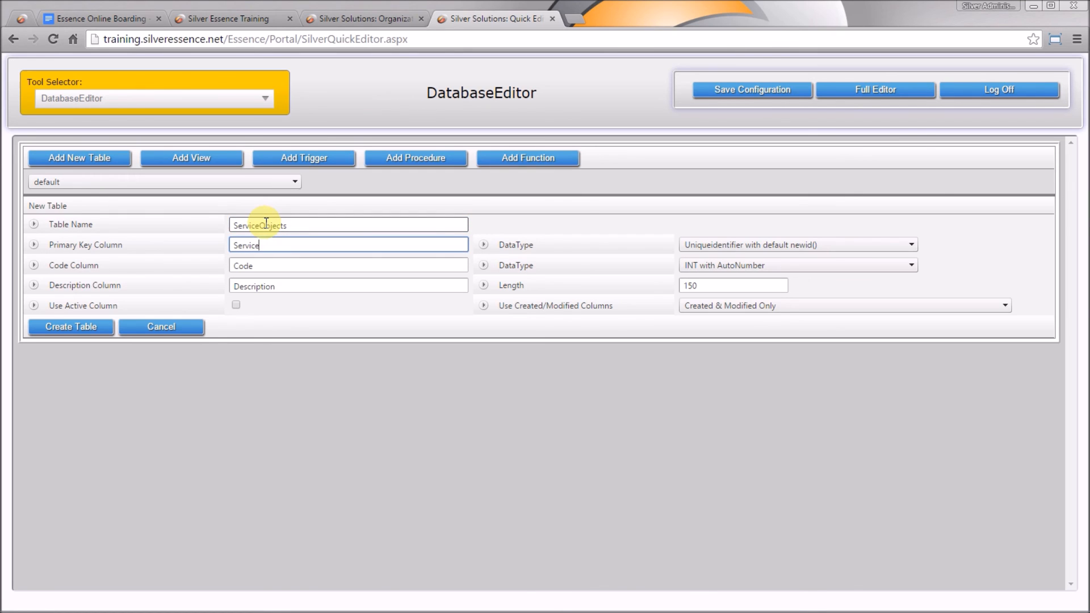
pyautogui.write('ObjectID')
pyautogui.press('Tab')
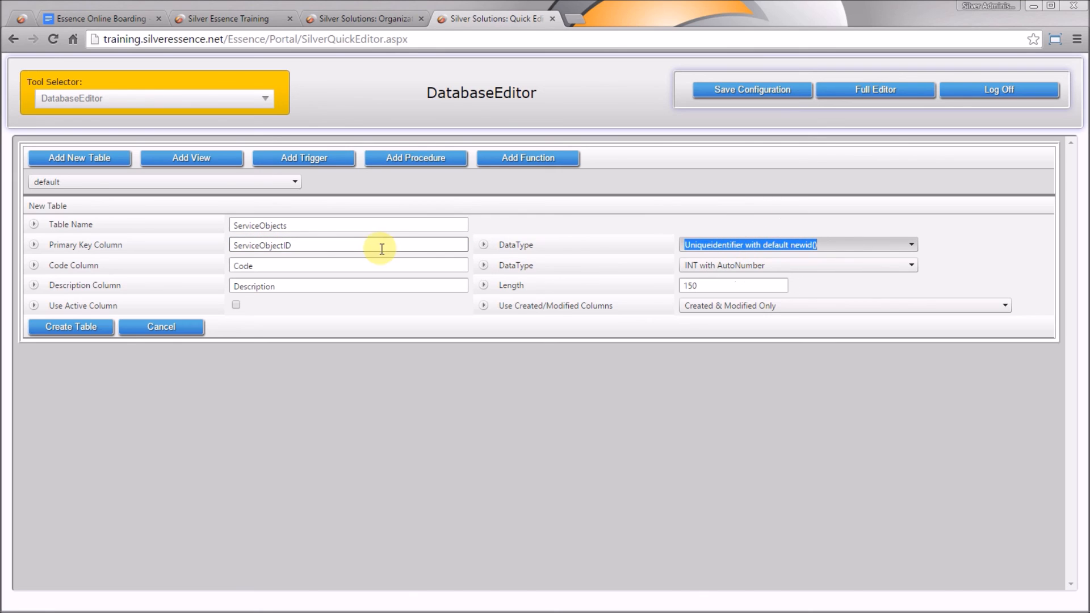
pyautogui.click(364, 264)
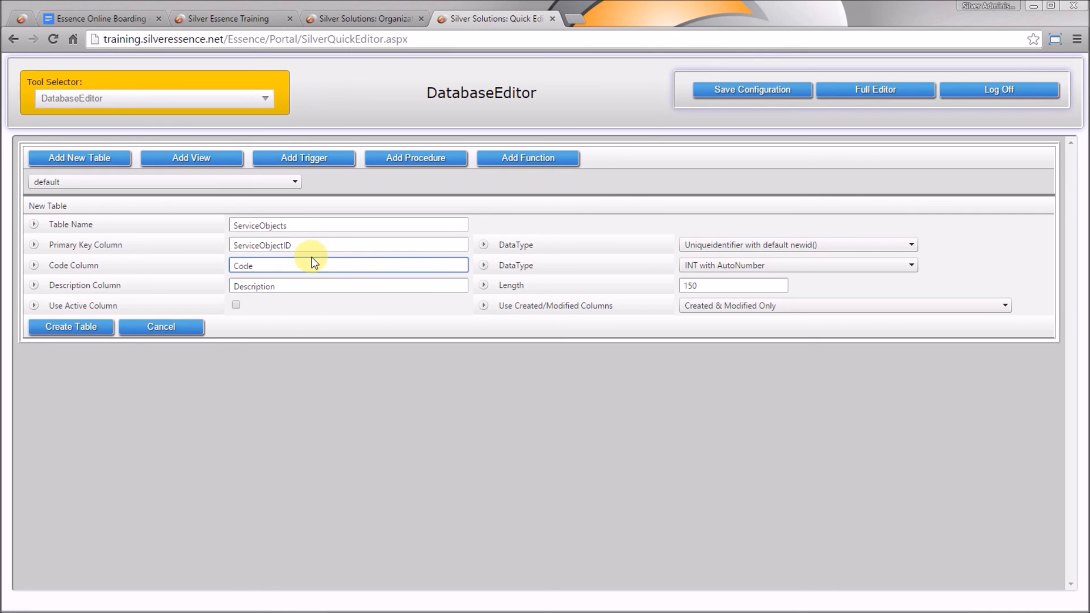
pyautogui.moveTo(313, 262); pyautogui.dragTo(188, 268)
pyautogui.write('ObjectNumber')
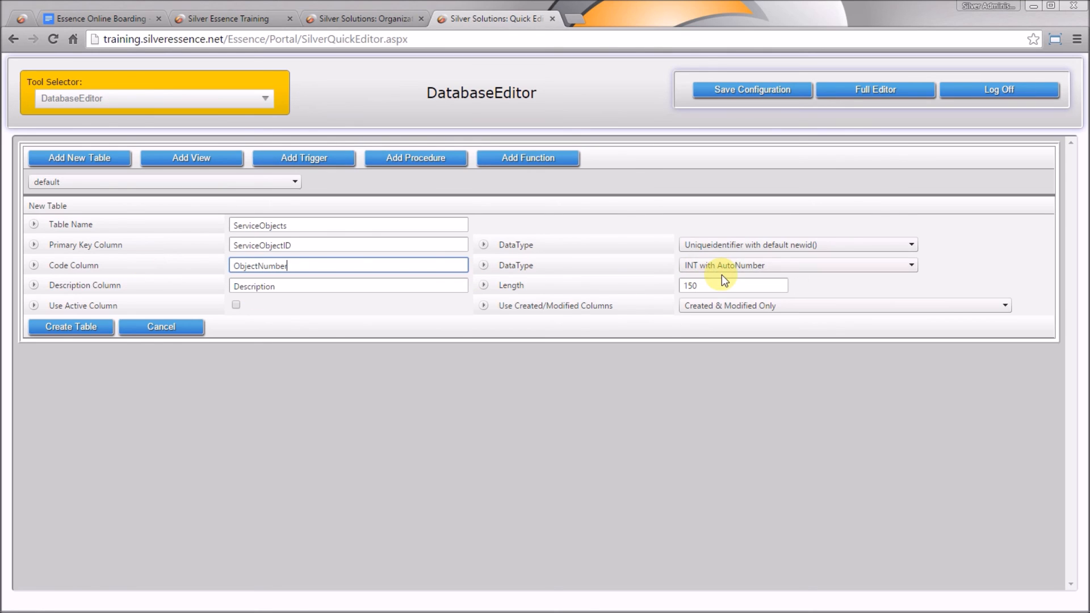
pyautogui.click(722, 269)
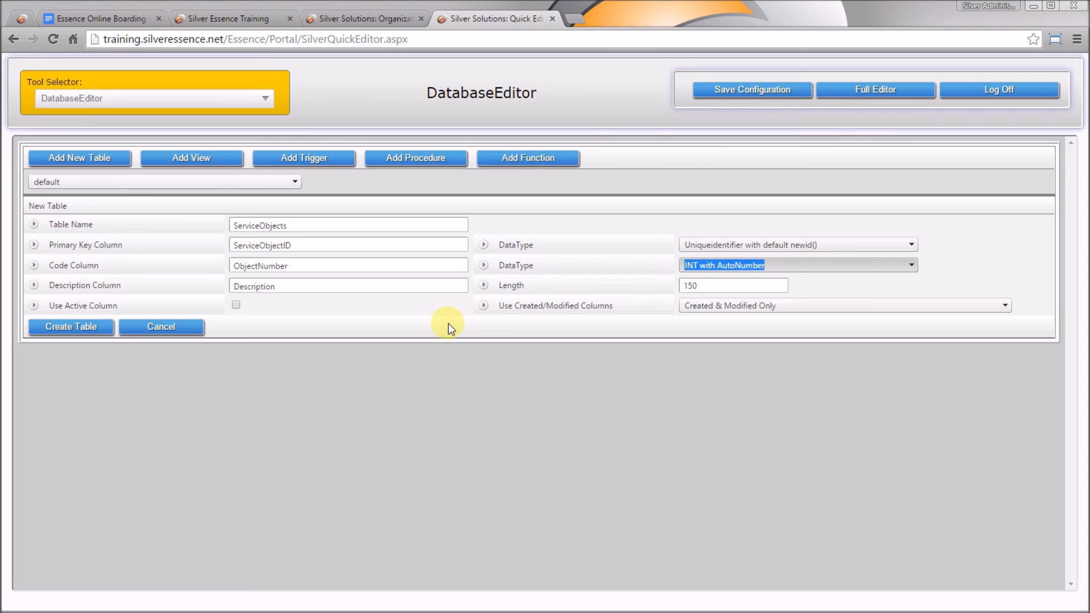
pyautogui.click(311, 291)
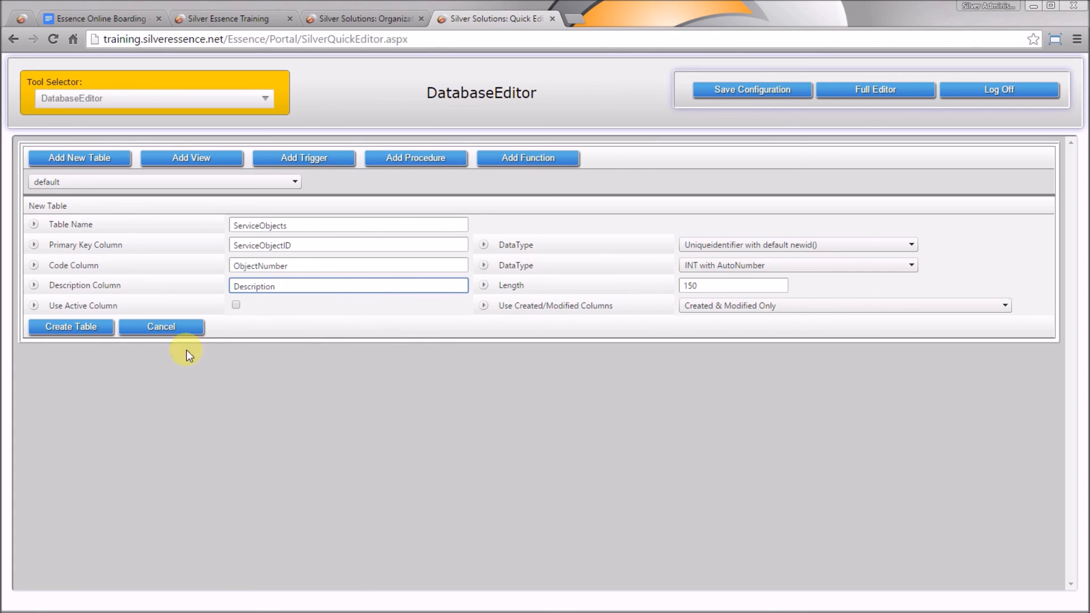
pyautogui.click(86, 327)
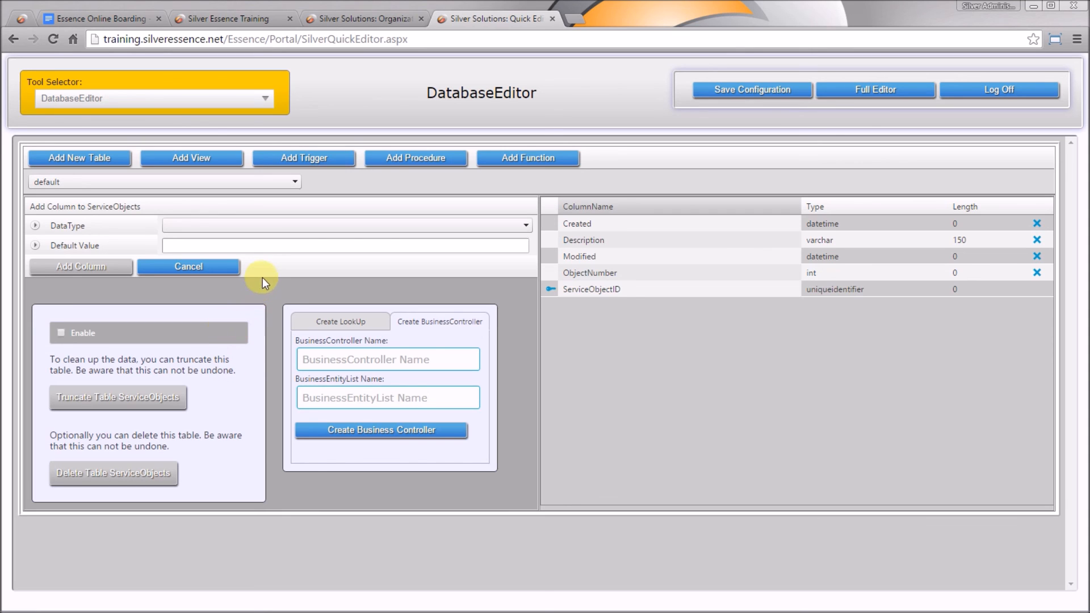
# Add uniqueidentifier columns OwnerOrganizationID and LocationID to ServiceObjects
pyautogui.click(277, 230)
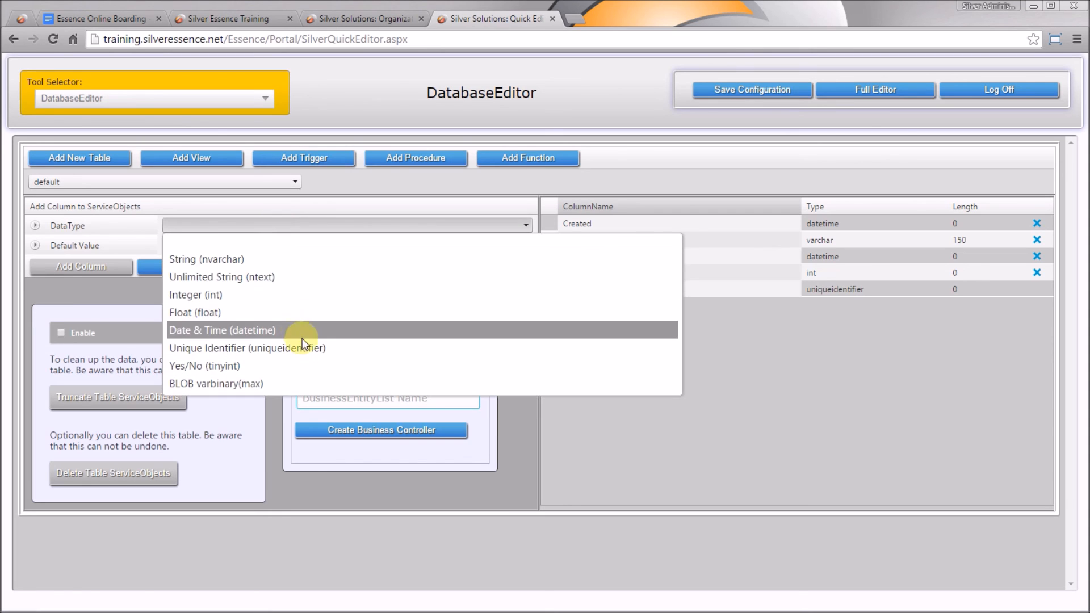
pyautogui.click(305, 346)
pyautogui.click(274, 247)
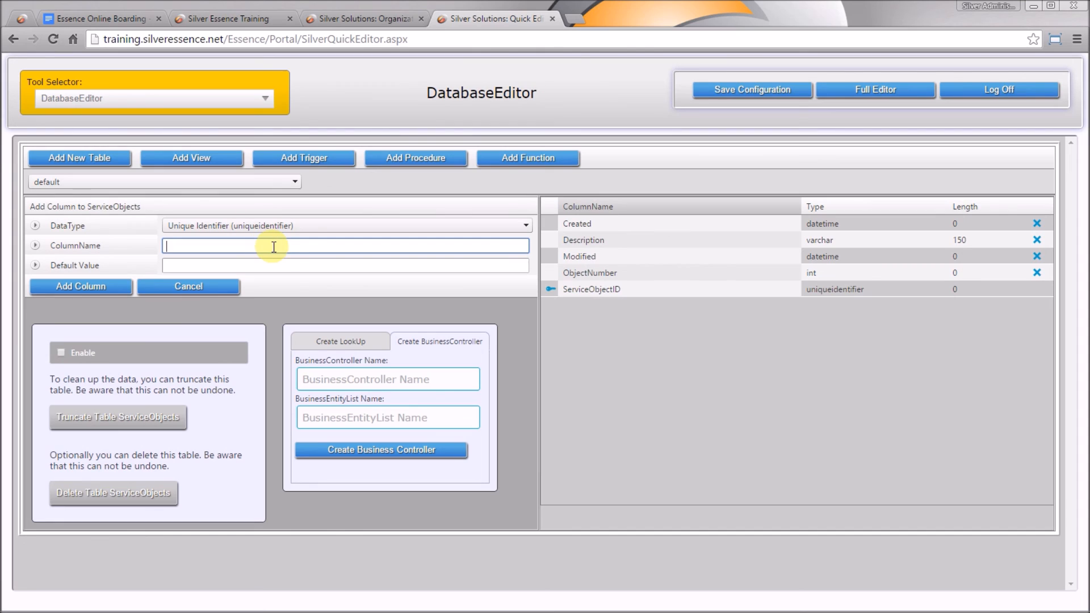
pyautogui.write('OwnerOrganizationID')
pyautogui.click(79, 284)
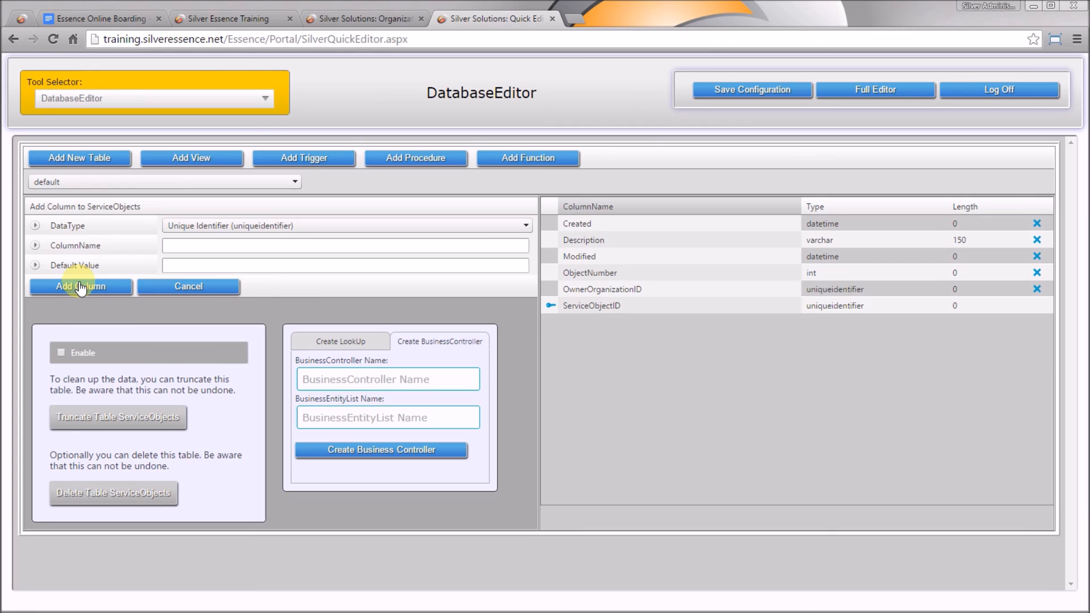
pyautogui.click(207, 245)
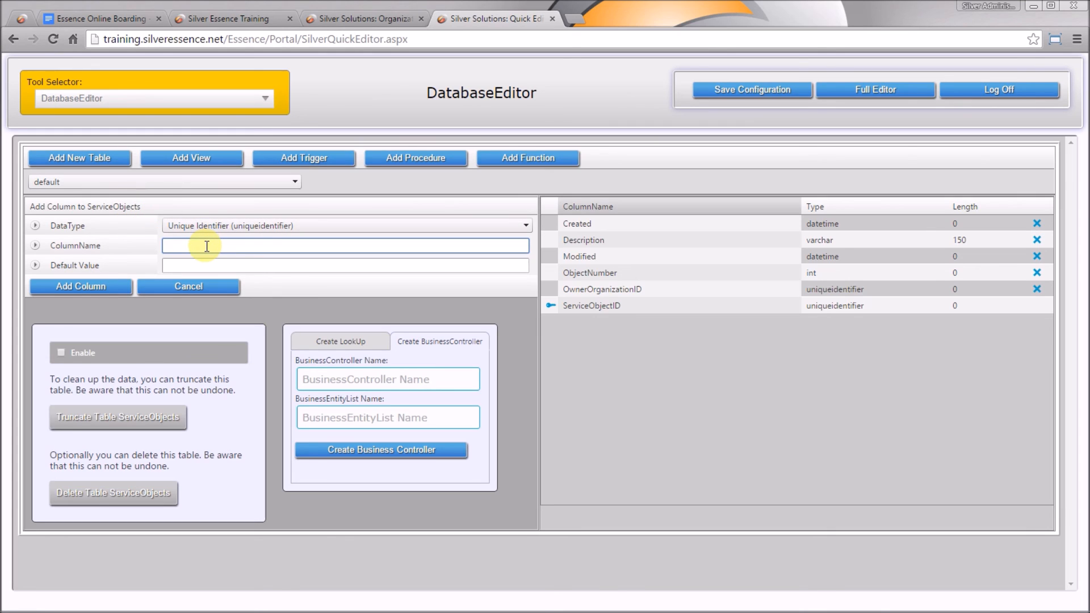
pyautogui.write('LocationID')
pyautogui.click(99, 292)
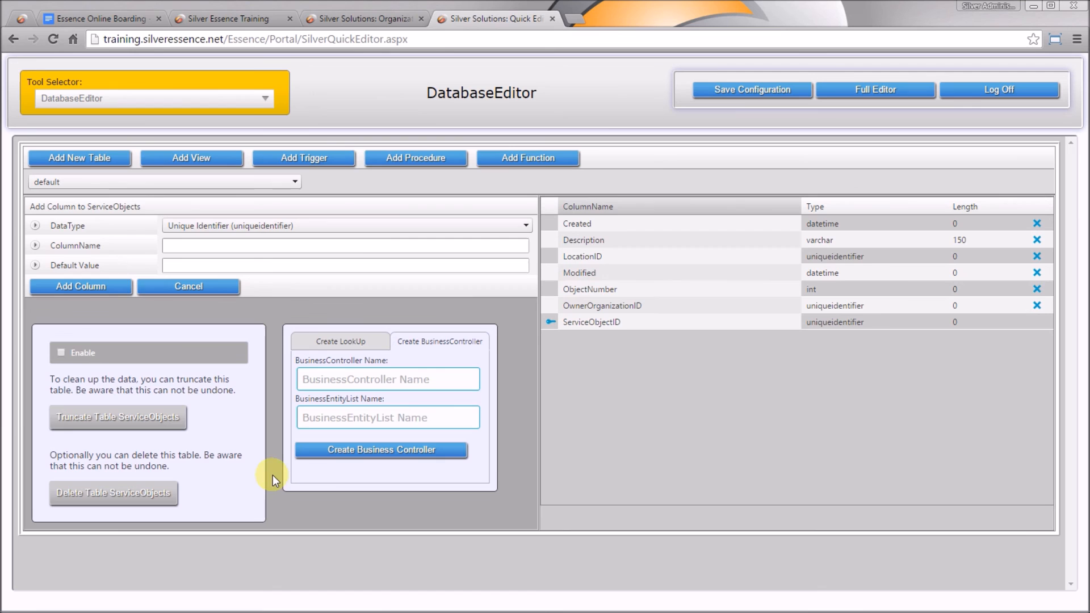
# Delete the ServiceObjects table and bring up a fresh new-table form
pyautogui.click(59, 354)
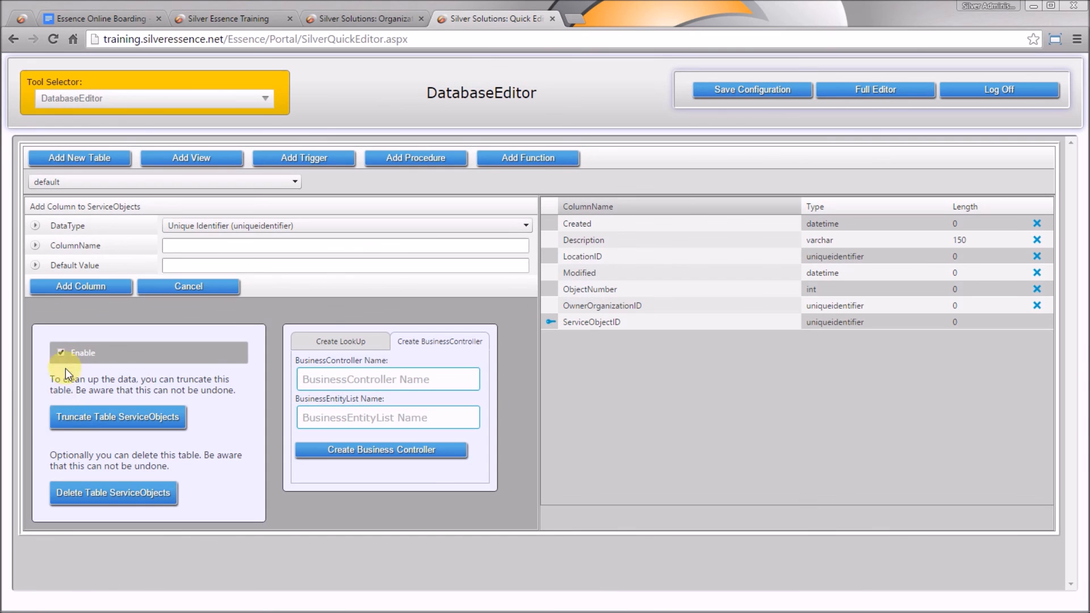
pyautogui.click(145, 502)
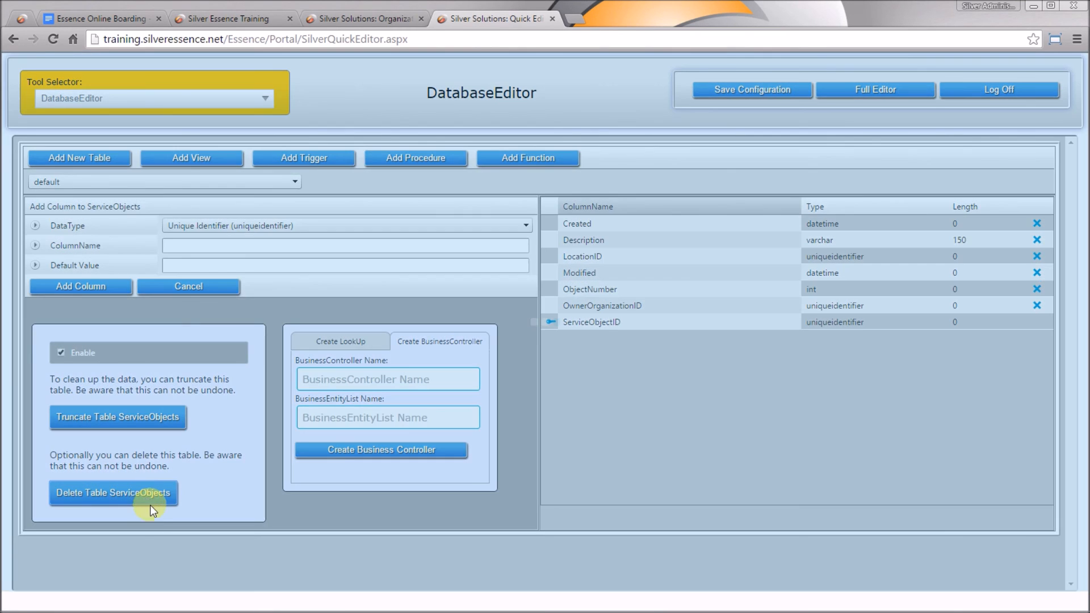
pyautogui.click(99, 153)
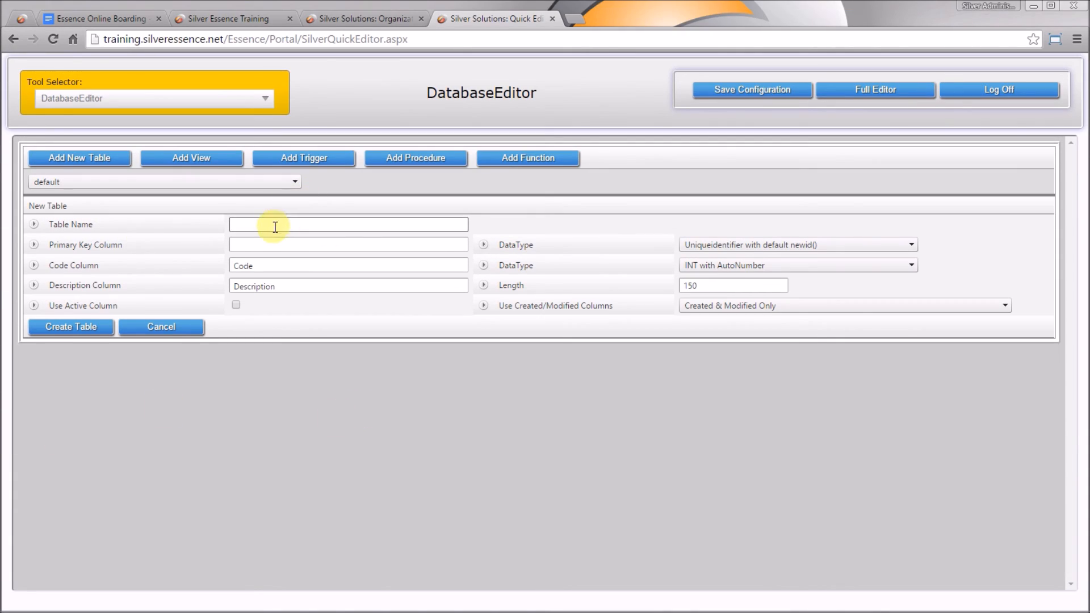
# Recreate ServiceObjects with key ServiceObjectID, an auto-numbered INT ObjectNumber code column, and an Active column
pyautogui.click(269, 229)
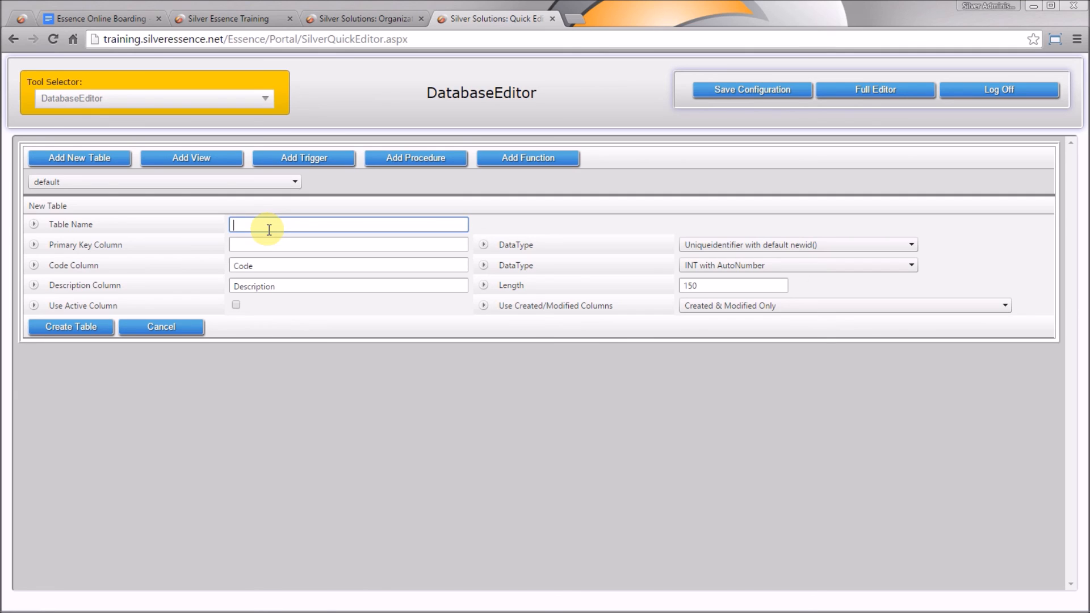
pyautogui.write('ServiceObjects')
pyautogui.press('Tab')
pyautogui.write('ServiceObjectID')
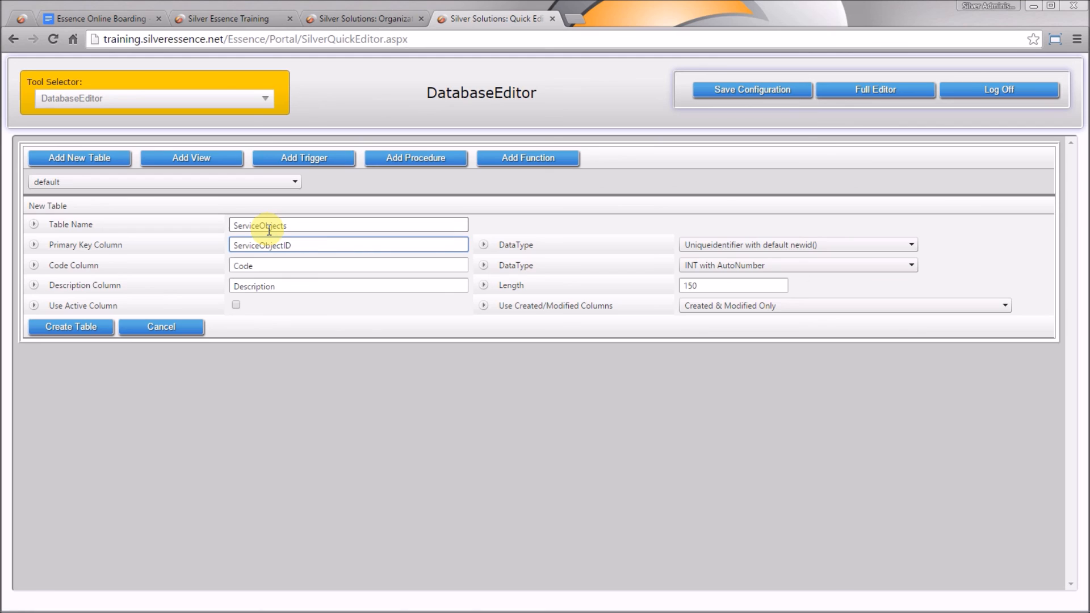
pyautogui.press('Tab')
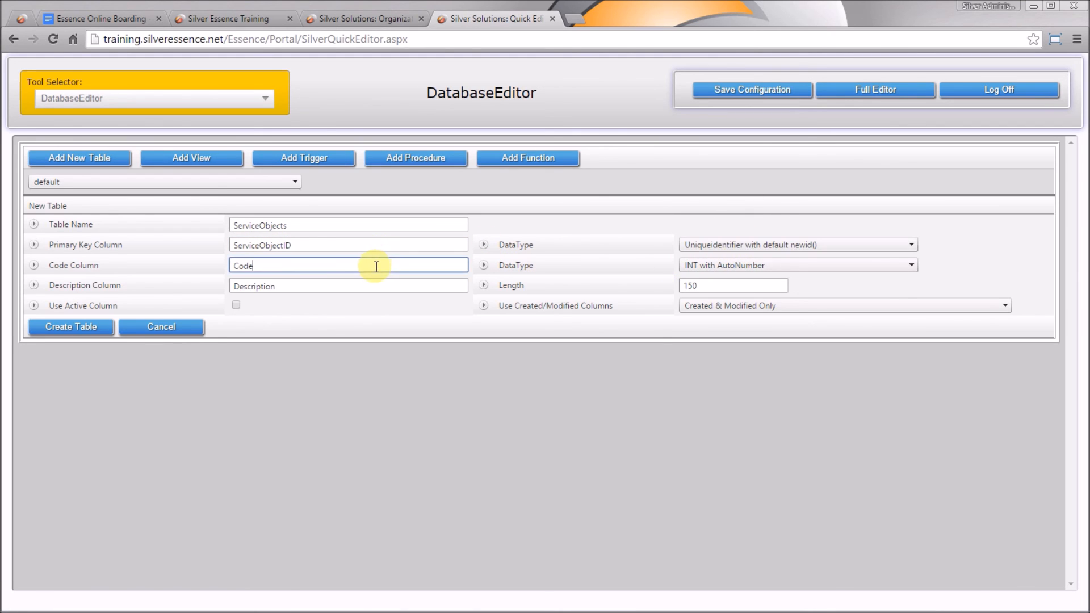
pyautogui.press('Tab')
pyautogui.write('ObjectNumber')
pyautogui.click(724, 266)
pyautogui.click(721, 300)
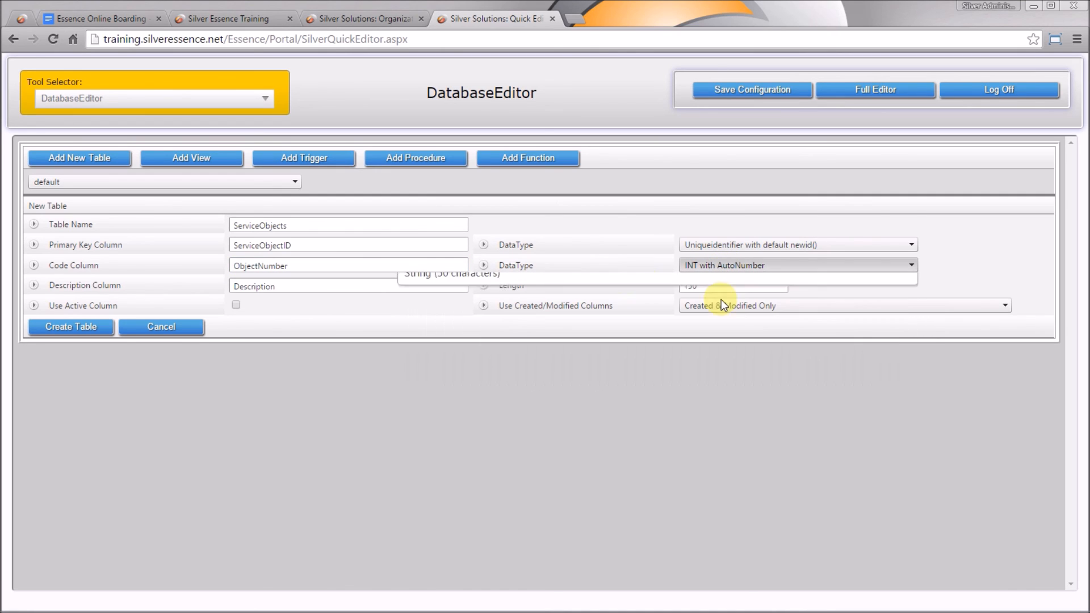
pyautogui.click(299, 286)
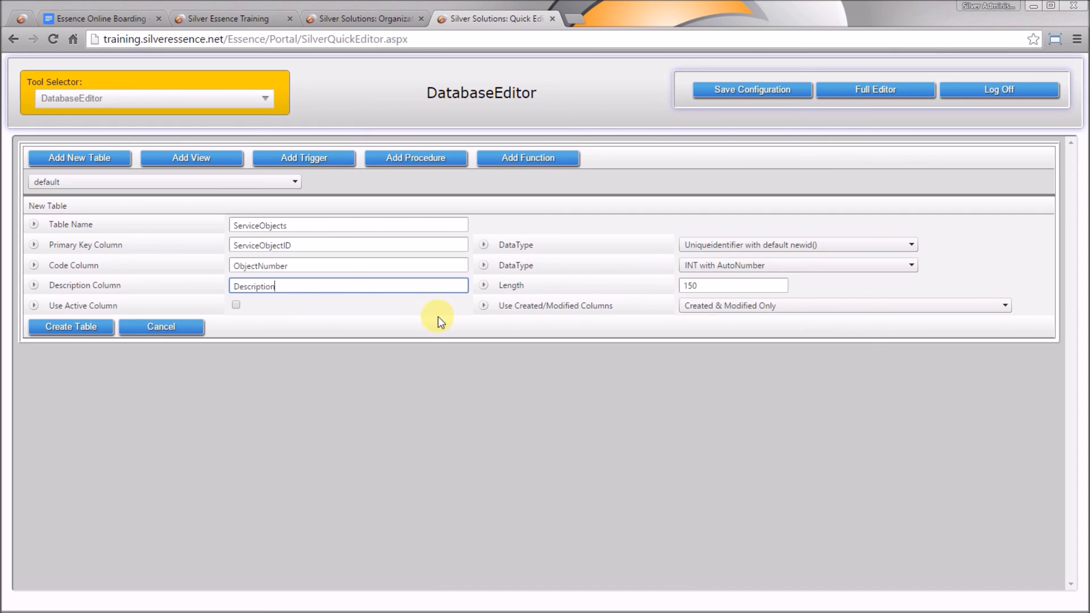
pyautogui.click(236, 305)
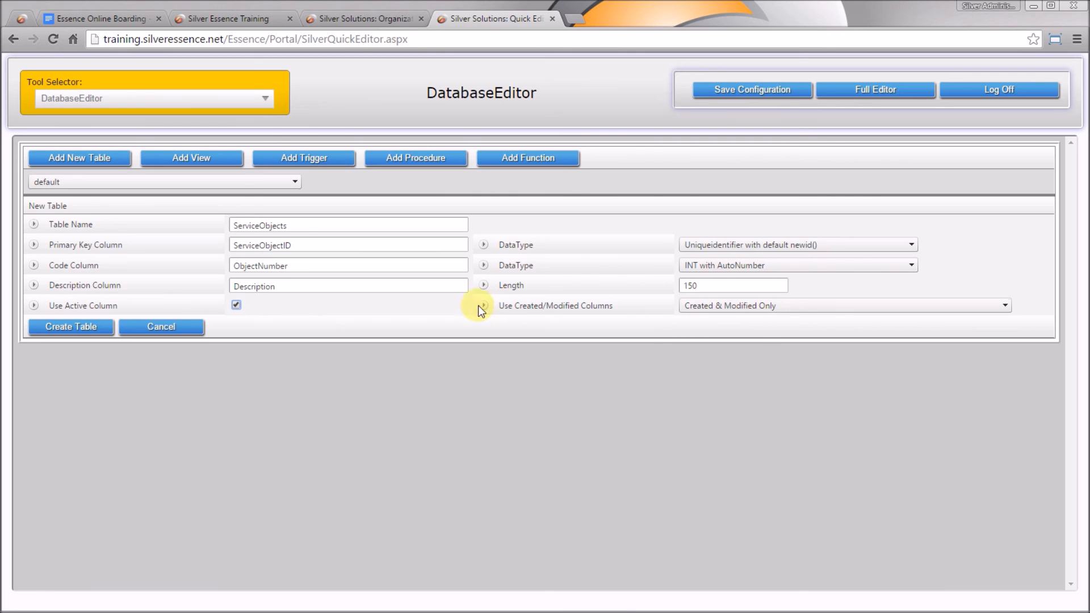
pyautogui.click(73, 328)
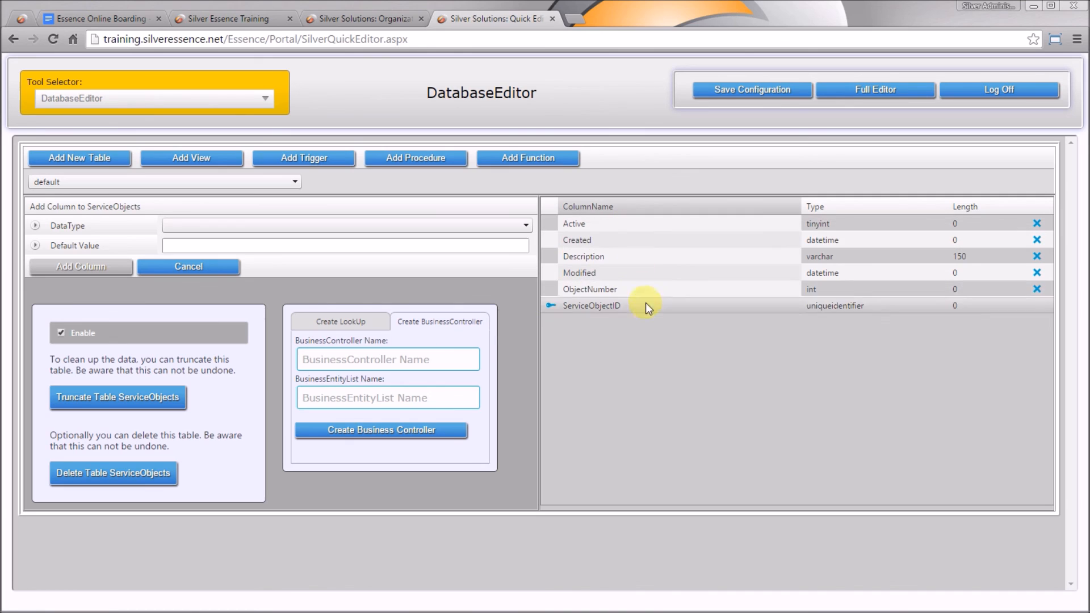
# Add uniqueidentifier columns OwnerOrganizationID, LocationID and test column jsdvs09d89 to ServiceObjects
pyautogui.click(491, 225)
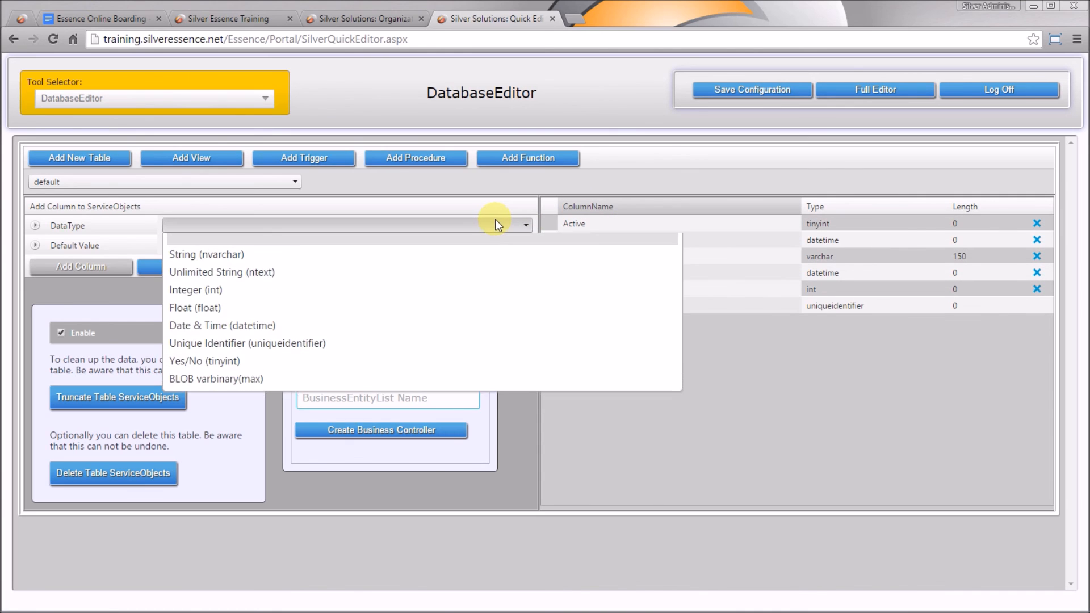
pyautogui.click(495, 347)
pyautogui.click(286, 246)
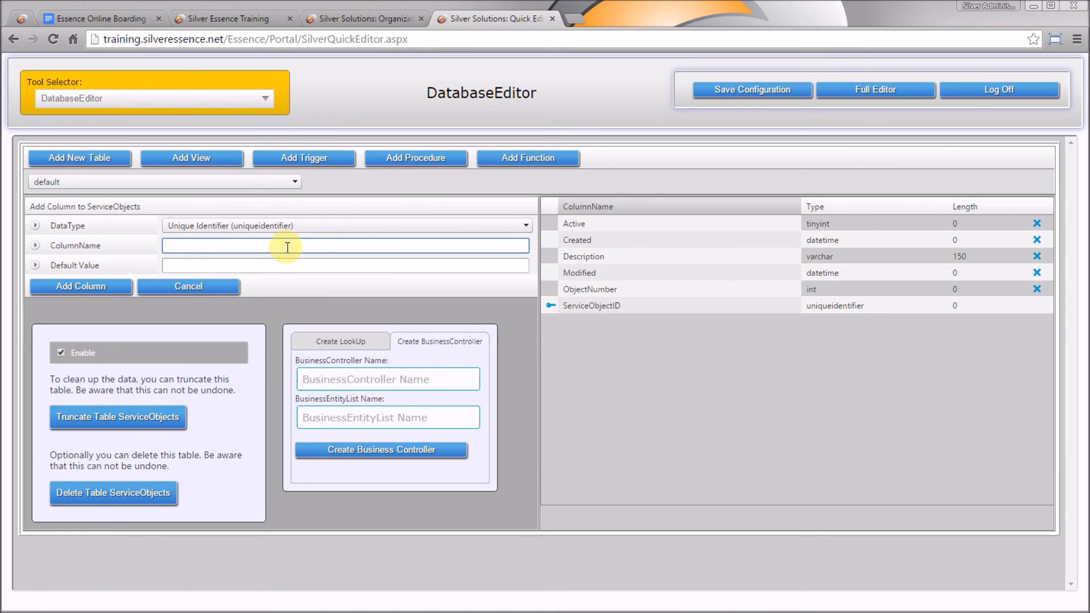
pyautogui.write('OwnerOrganizationID')
pyautogui.click(88, 286)
pyautogui.click(329, 244)
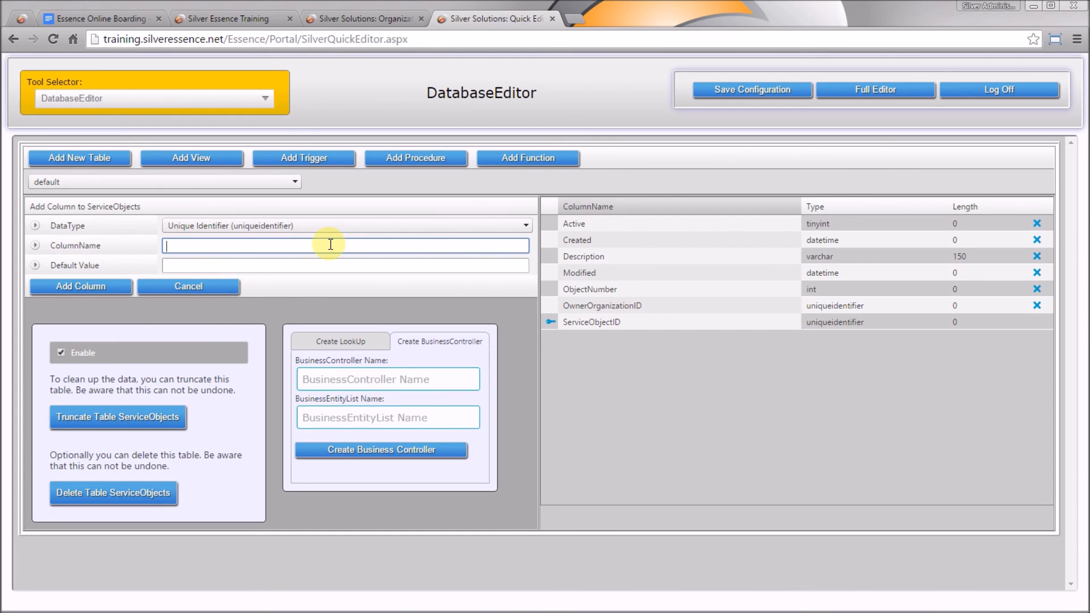
pyautogui.write('LocationID')
pyautogui.click(82, 287)
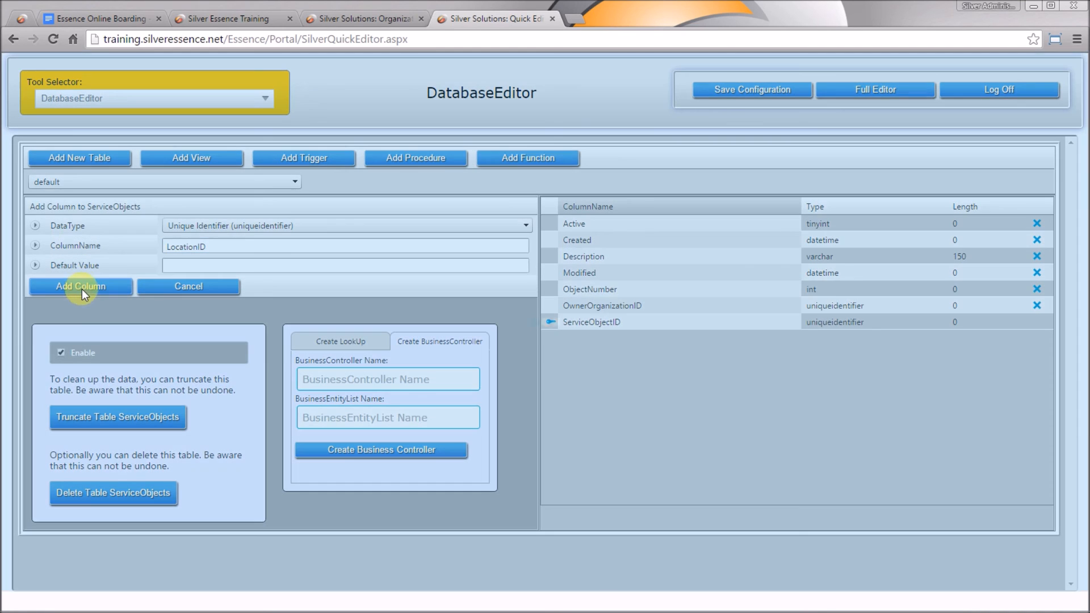
pyautogui.click(289, 244)
pyautogui.write('jsdvs09d89')
pyautogui.click(89, 294)
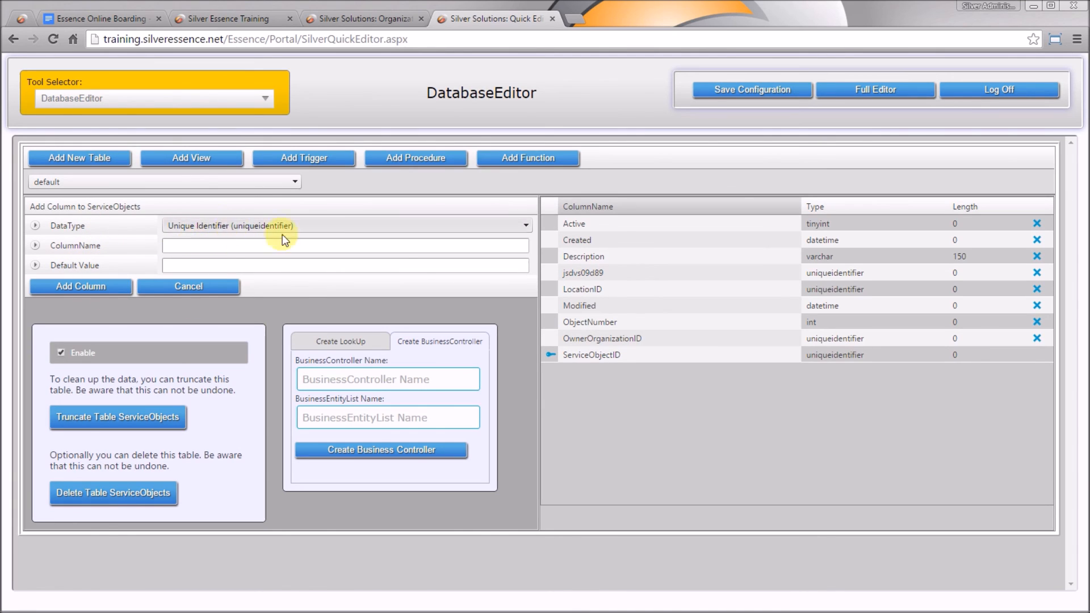
# Remove the jsdvs09d89 test column from ServiceObjects, confirming the deletion
pyautogui.click(1036, 273)
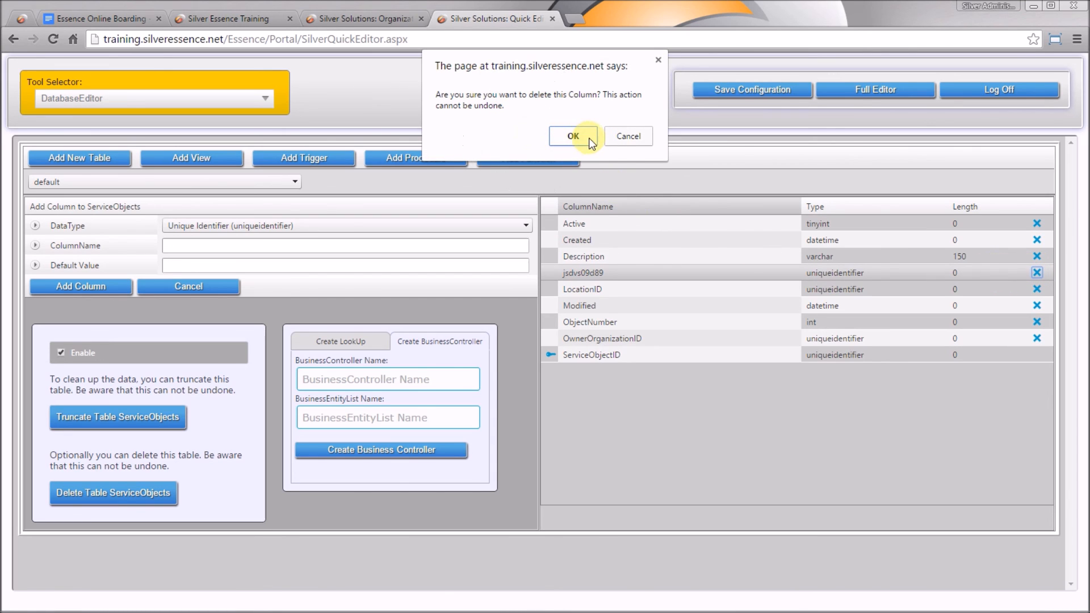
pyautogui.click(587, 135)
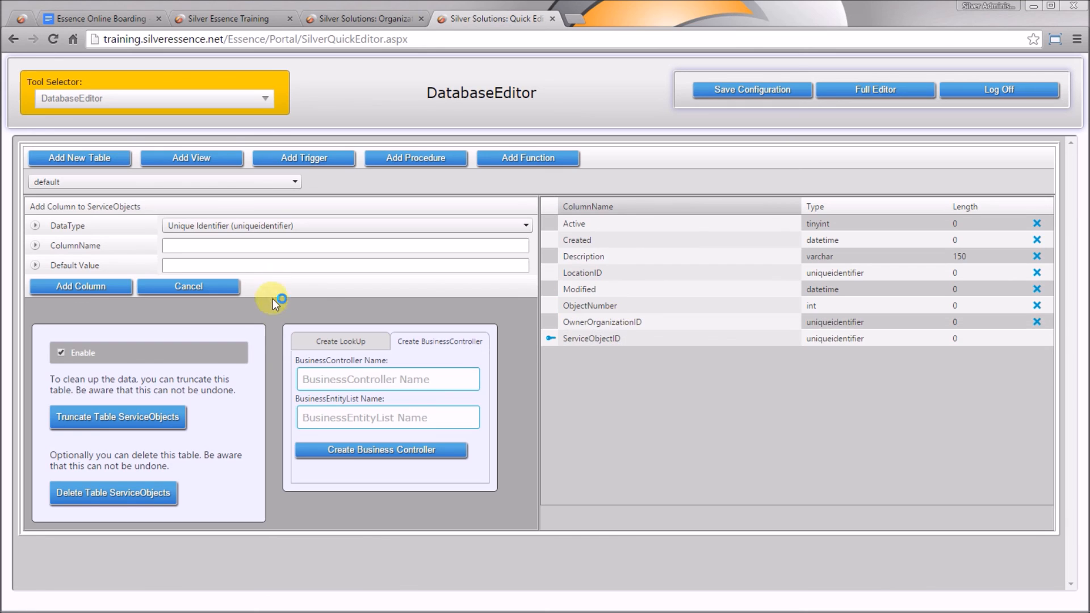
# Start a new table named ServiceIssueTypes with primary key ServiceIssueTypeID
pyautogui.click(93, 158)
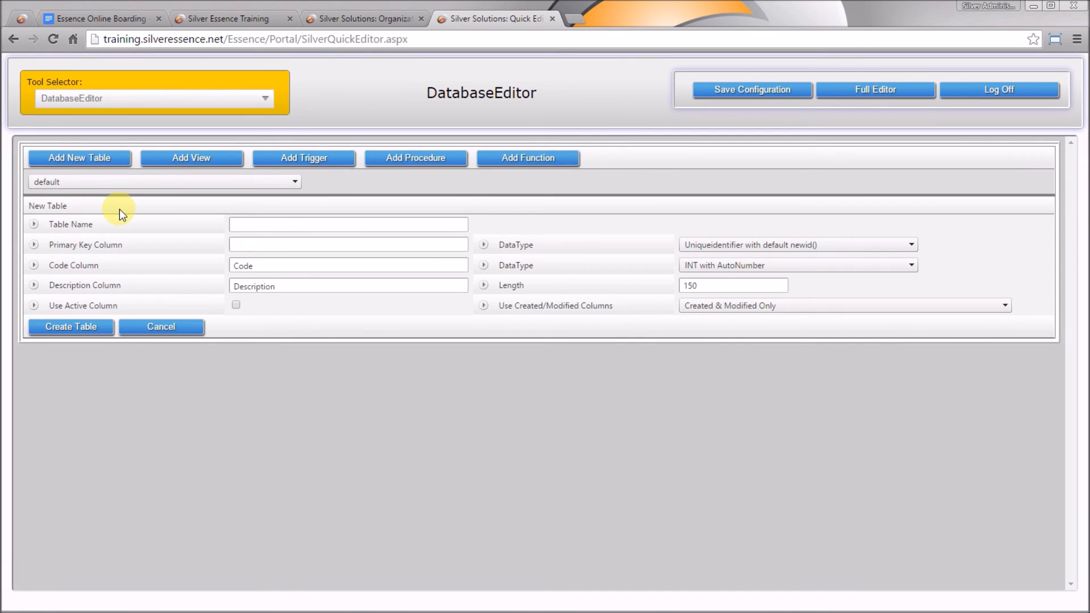
pyautogui.click(288, 222)
pyautogui.write('Serv')
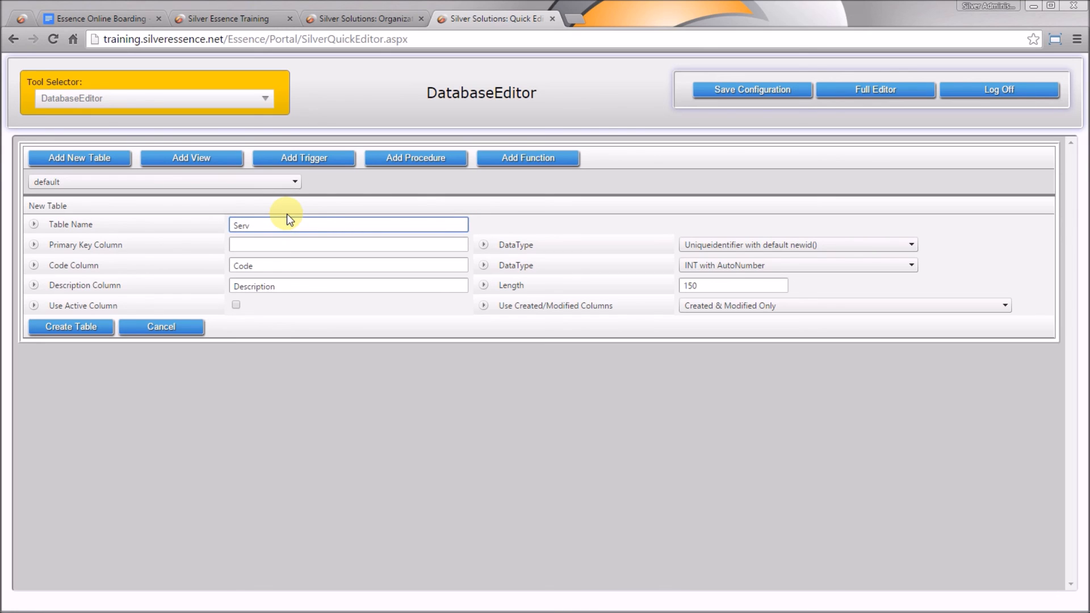
pyautogui.write('iceIssueTypes')
pyautogui.hotkey('ctrl', 'a')
pyautogui.hotkey('ctrl', 'c')
pyautogui.press('Tab')
pyautogui.hotkey('ctrl', 'v')
pyautogui.press('BackSpace')
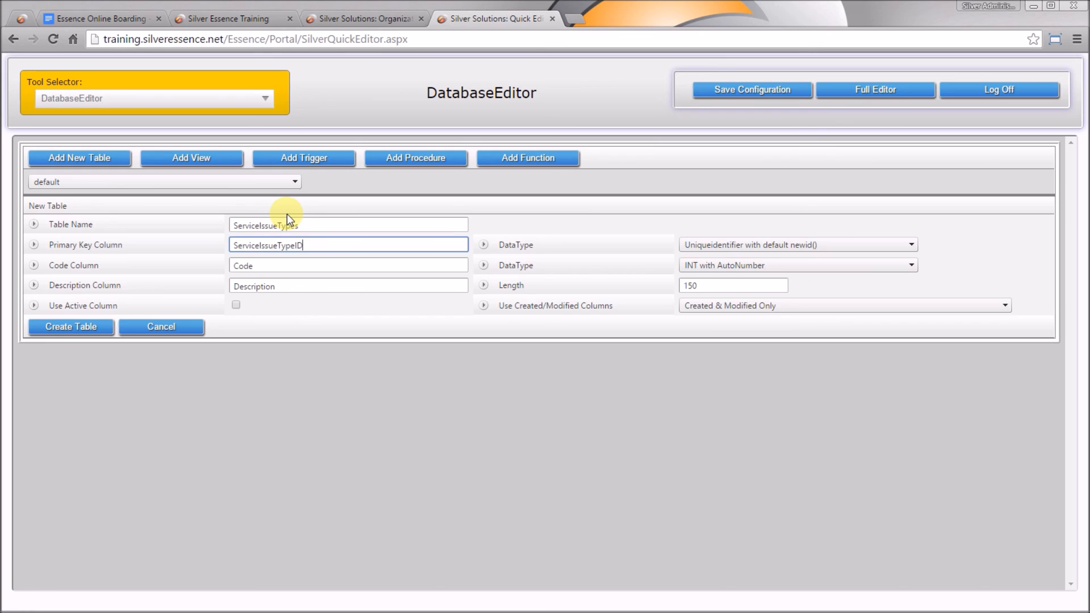
pyautogui.press('Tab')
pyautogui.press('Tab')
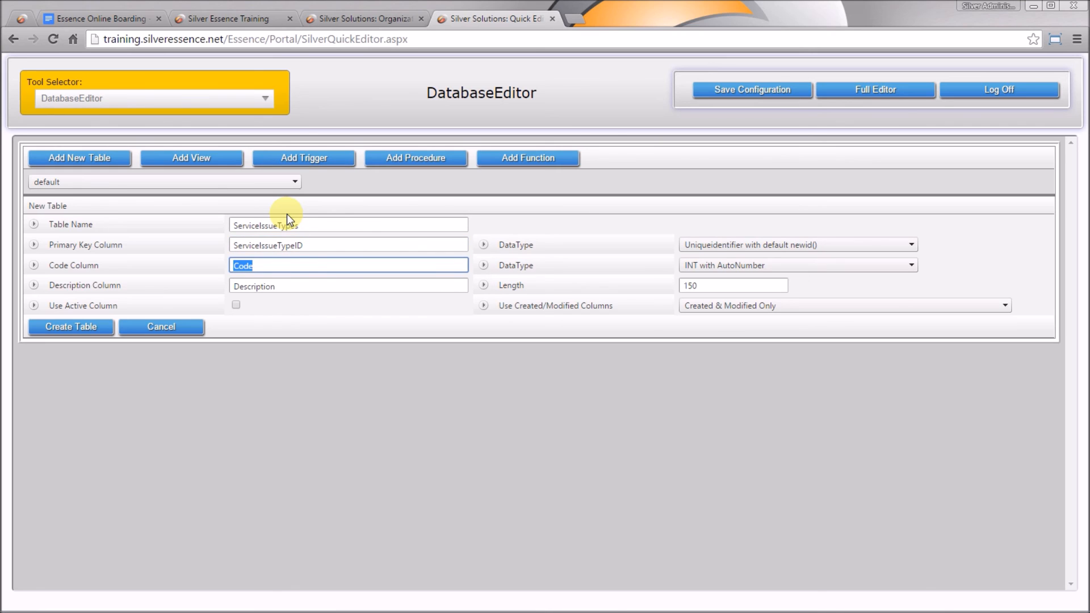
# Make Code a 10-character string, include an Active column, and create the table
pyautogui.press('Tab')
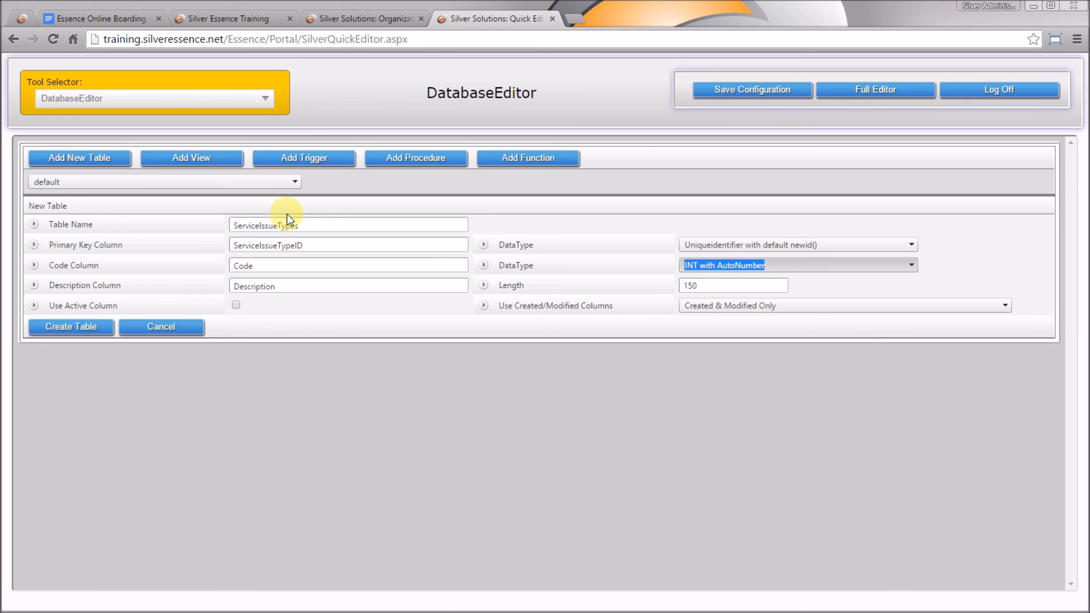
pyautogui.click(714, 267)
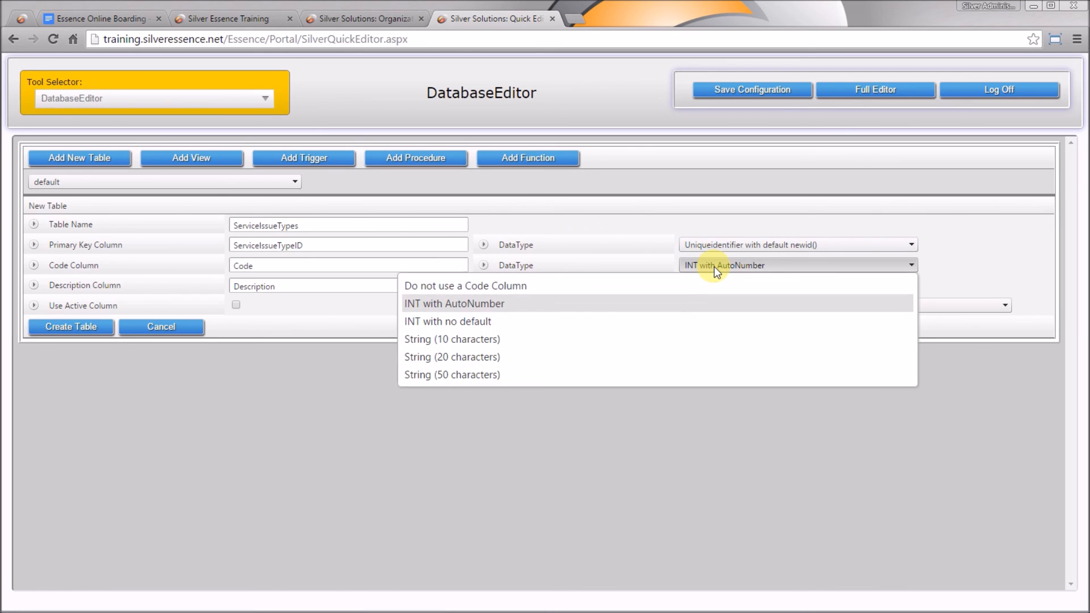
pyautogui.click(566, 339)
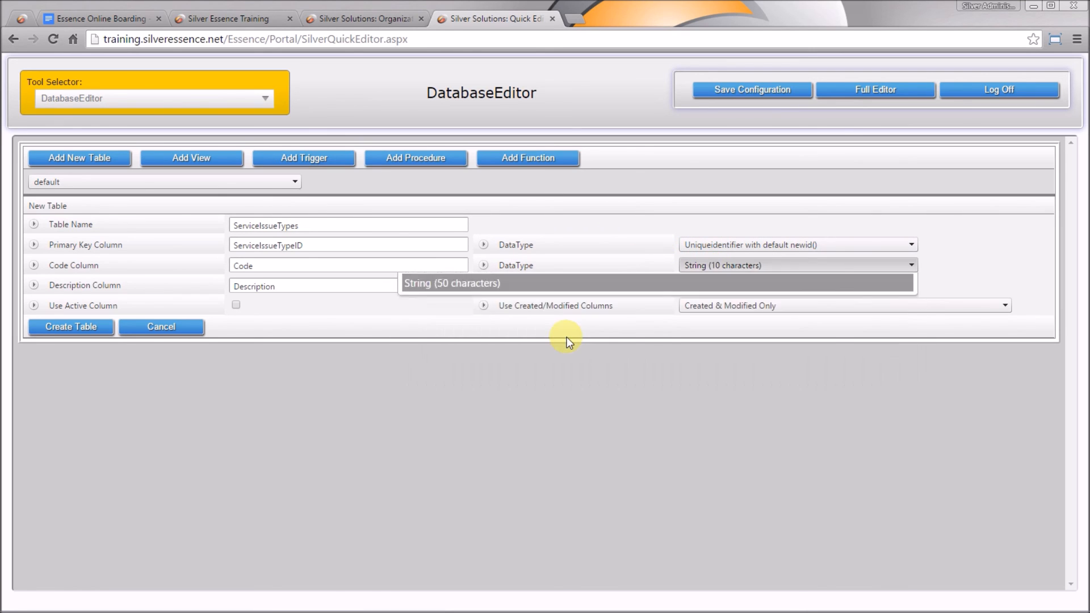
pyautogui.click(625, 276)
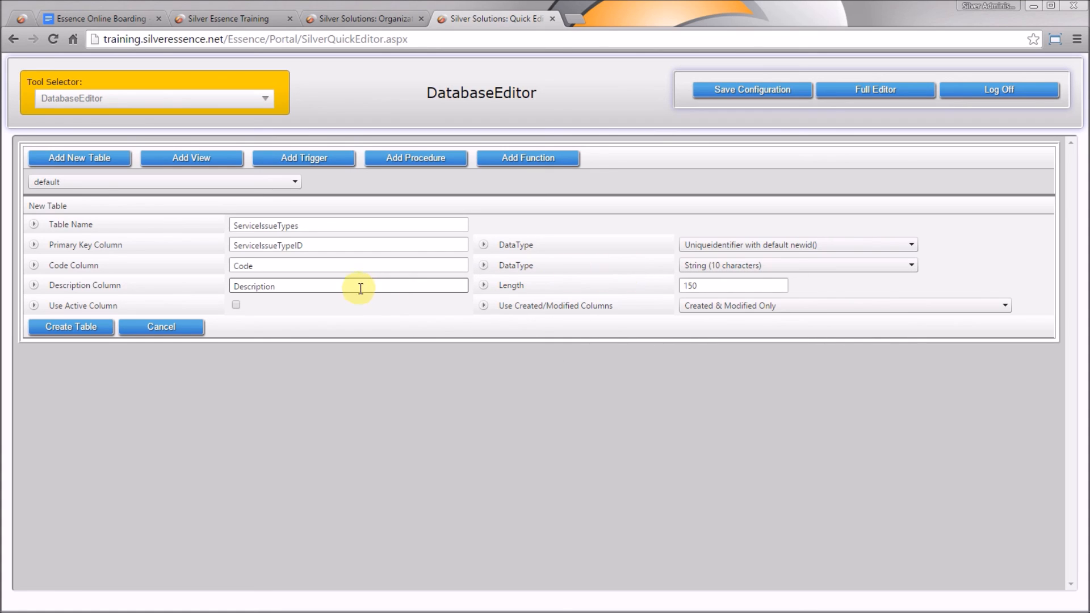
pyautogui.click(712, 286)
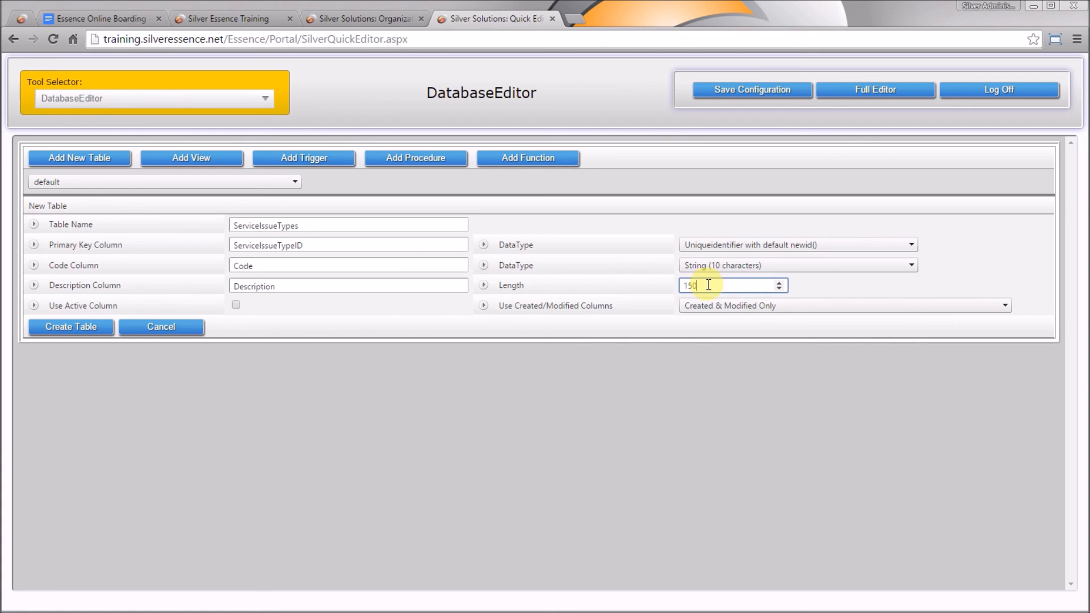
pyautogui.click(398, 306)
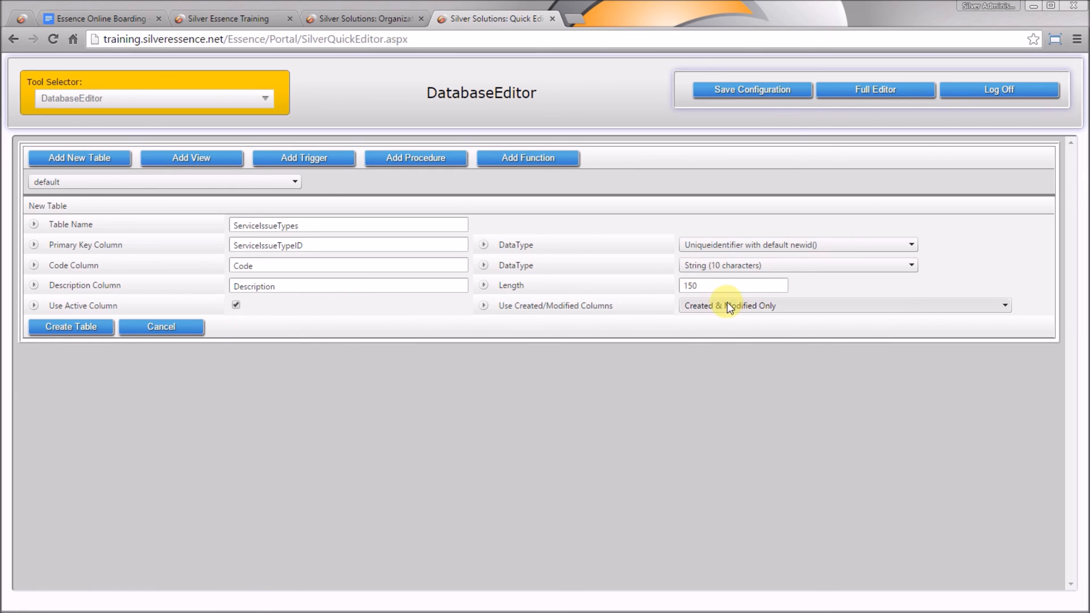
pyautogui.click(77, 334)
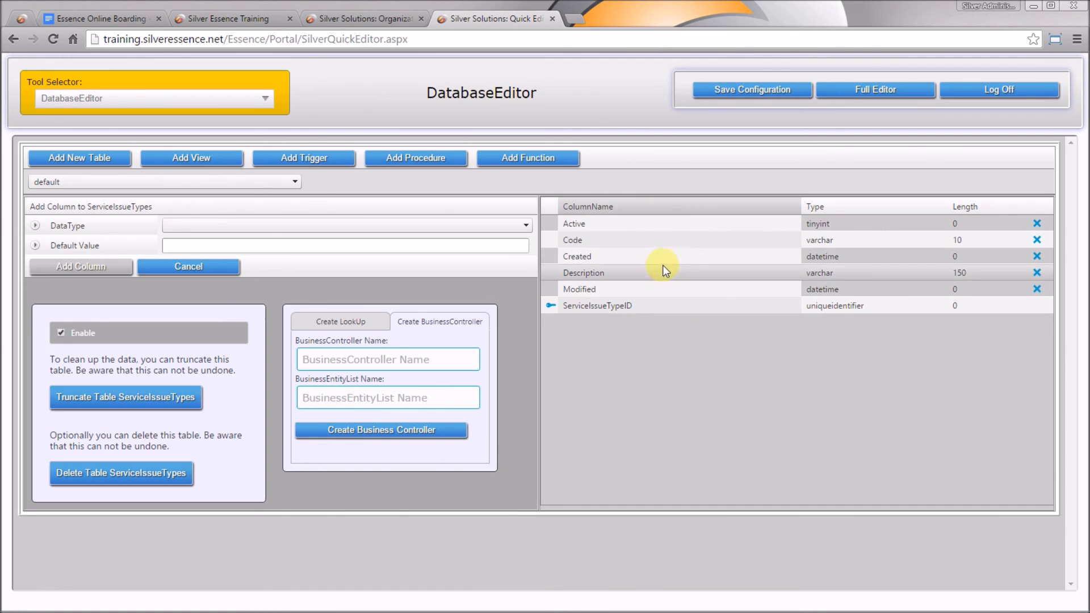
# Start a new table named ServiceIssues with primary key ServiceIssueID
pyautogui.click(683, 363)
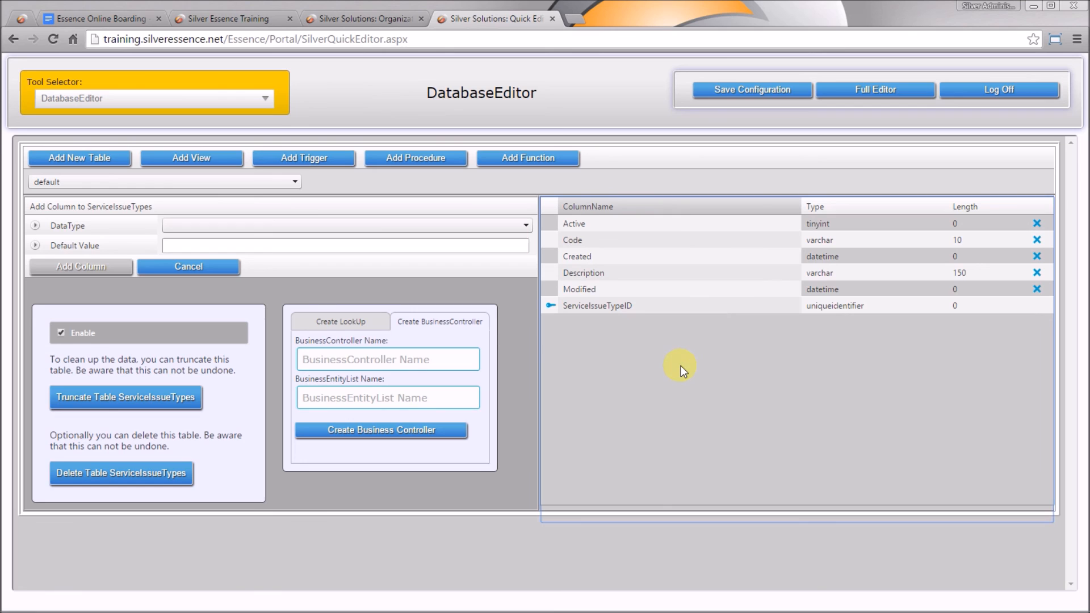
pyautogui.click(93, 159)
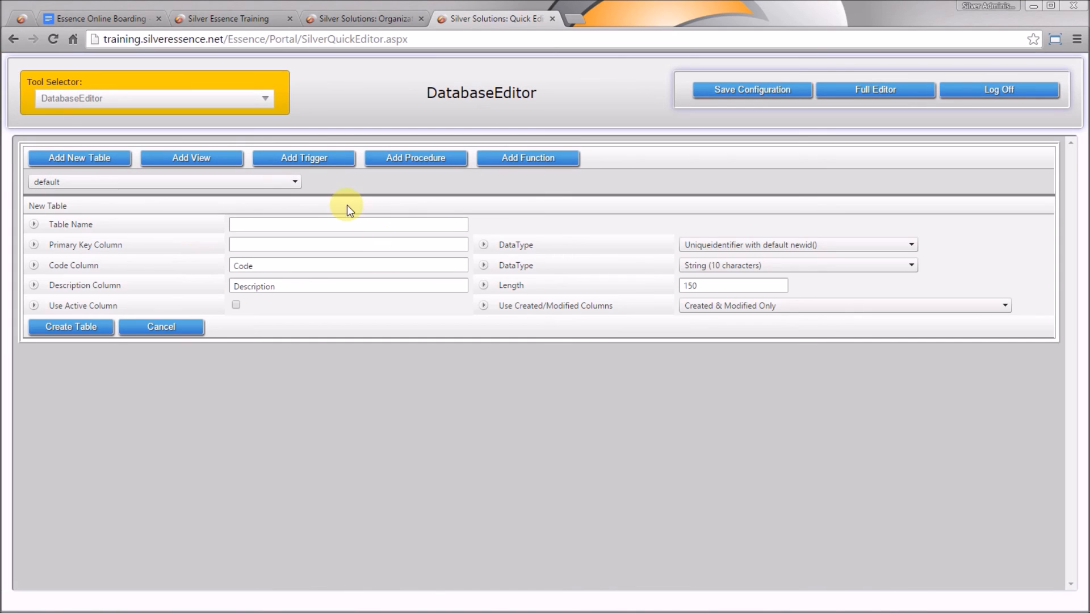
pyautogui.click(358, 223)
pyautogui.click(359, 223)
pyautogui.write('ServiceIssues')
pyautogui.press('Left')
pyautogui.hotkey('shift', 'Home')
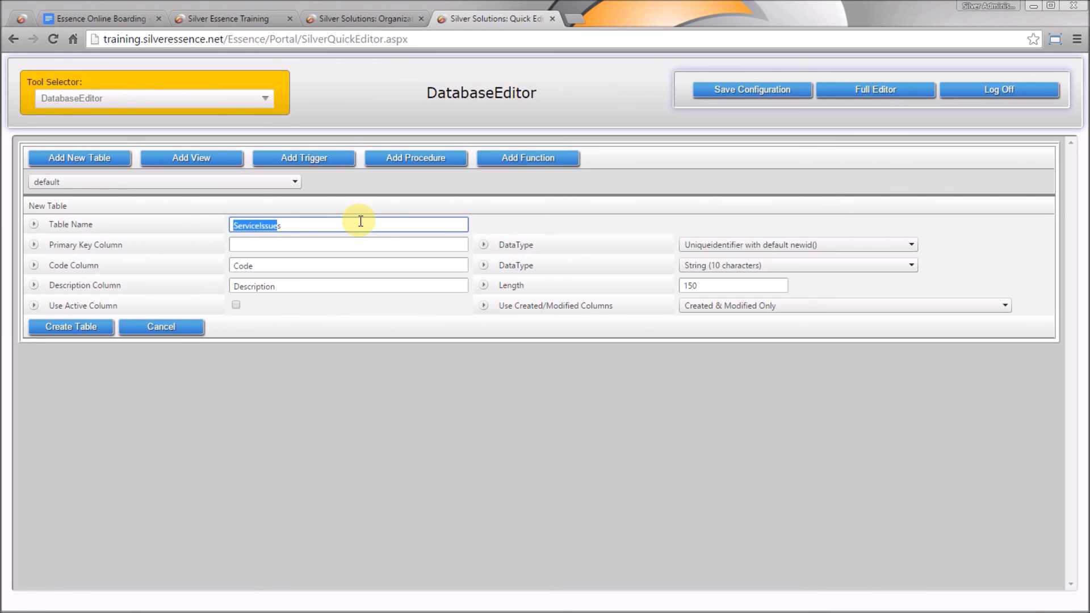
pyautogui.hotkey('ctrl', 'c')
pyautogui.press('Tab')
pyautogui.hotkey('ctrl', 'v')
pyautogui.write('ID')
pyautogui.press('Tab')
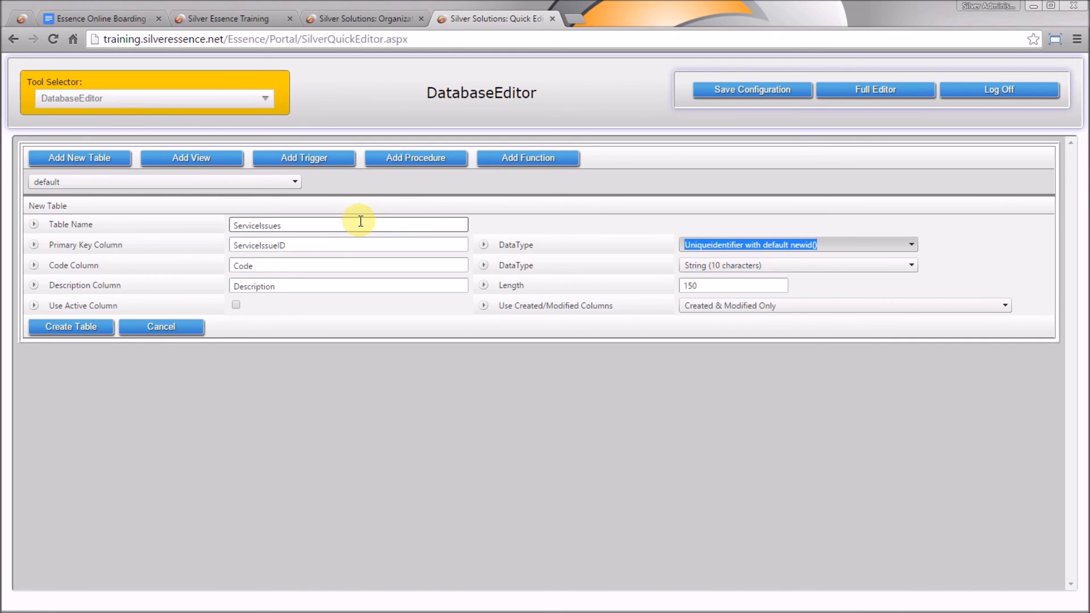
# Rename the code column to IssueNumber and make it an auto-numbered INT
pyautogui.press('Tab')
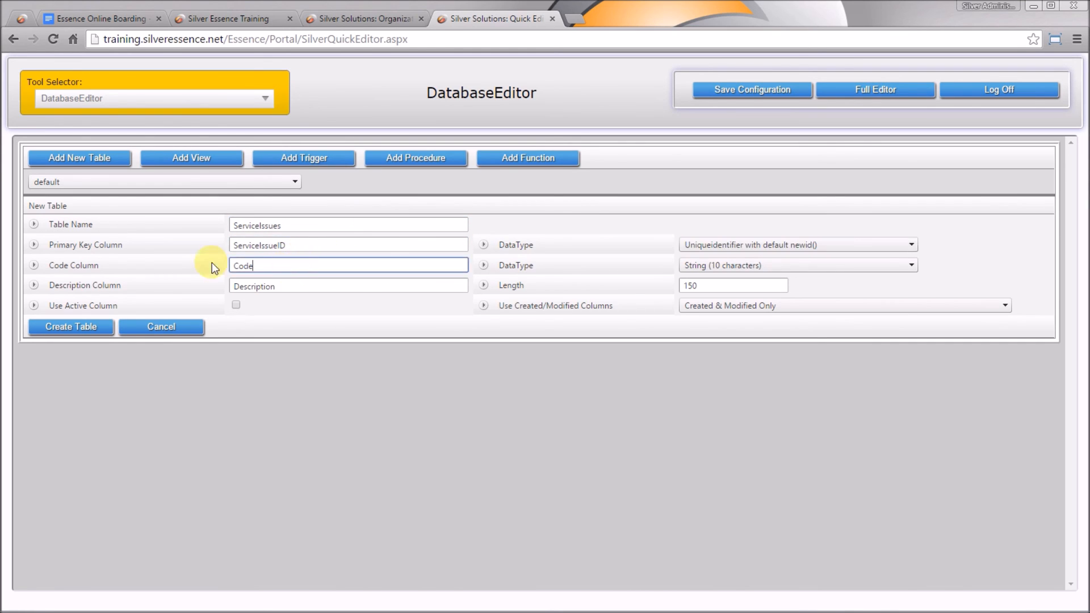
pyautogui.write('IssueNumber')
pyautogui.press('Tab')
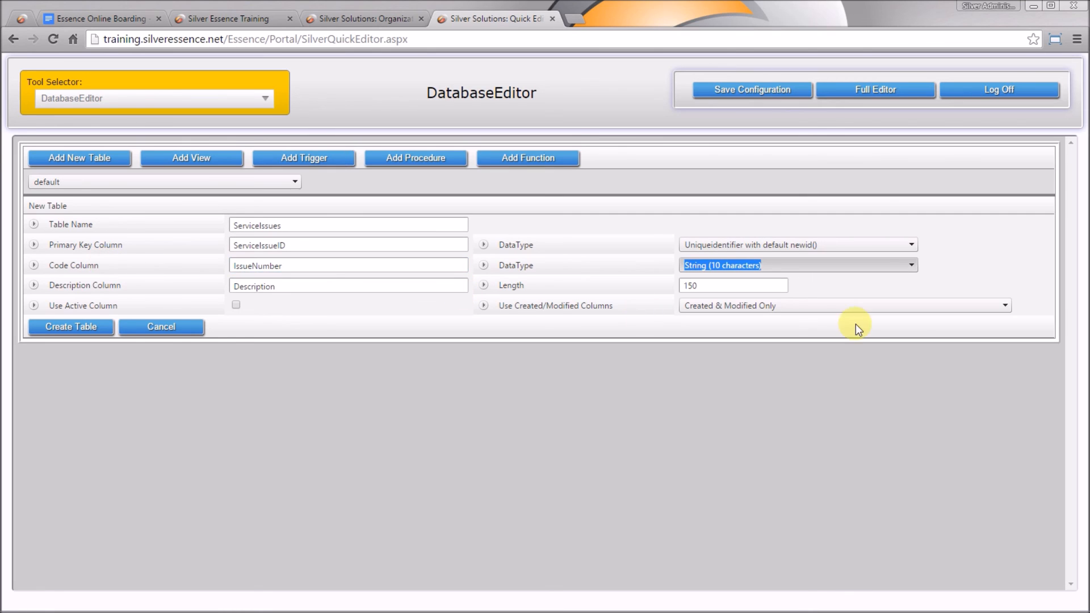
pyautogui.click(866, 263)
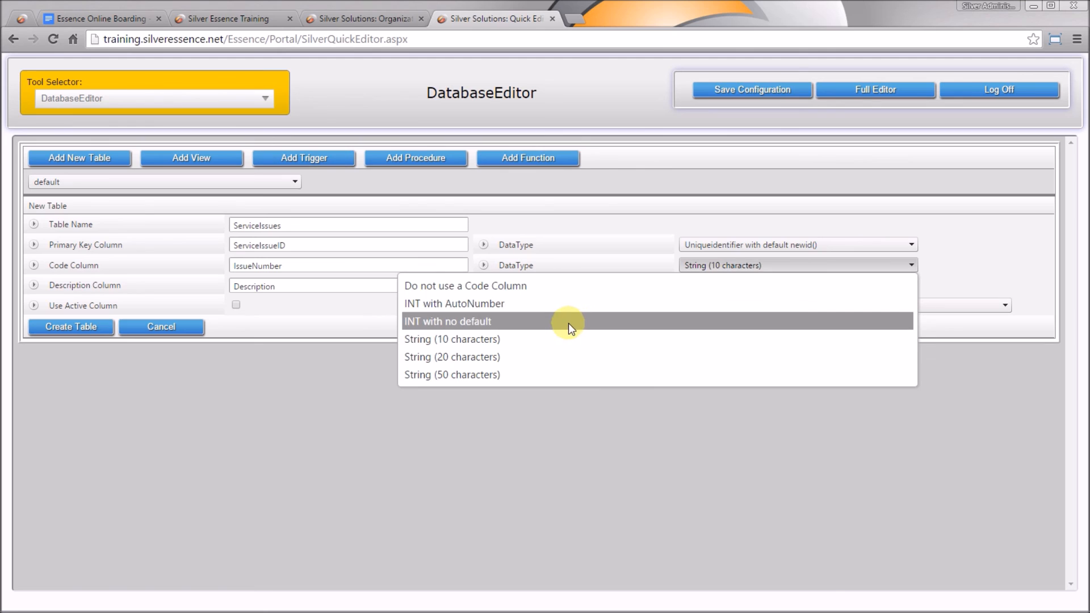
pyautogui.click(567, 304)
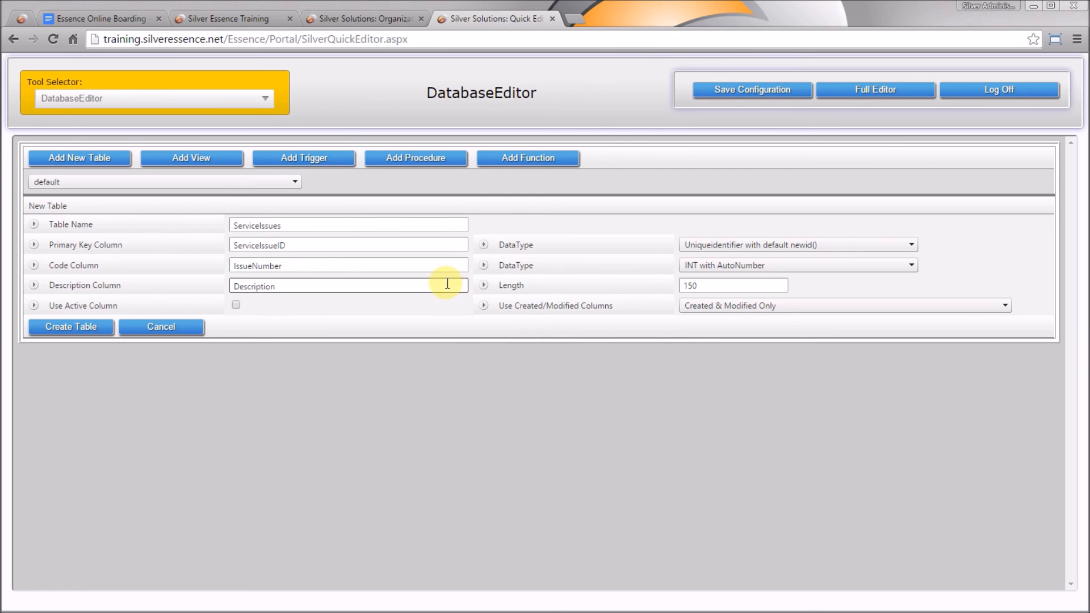
# Create the ServiceIssues table and add uniqueidentifier columns ServiceObjectID and OrganizationID
pyautogui.click(42, 335)
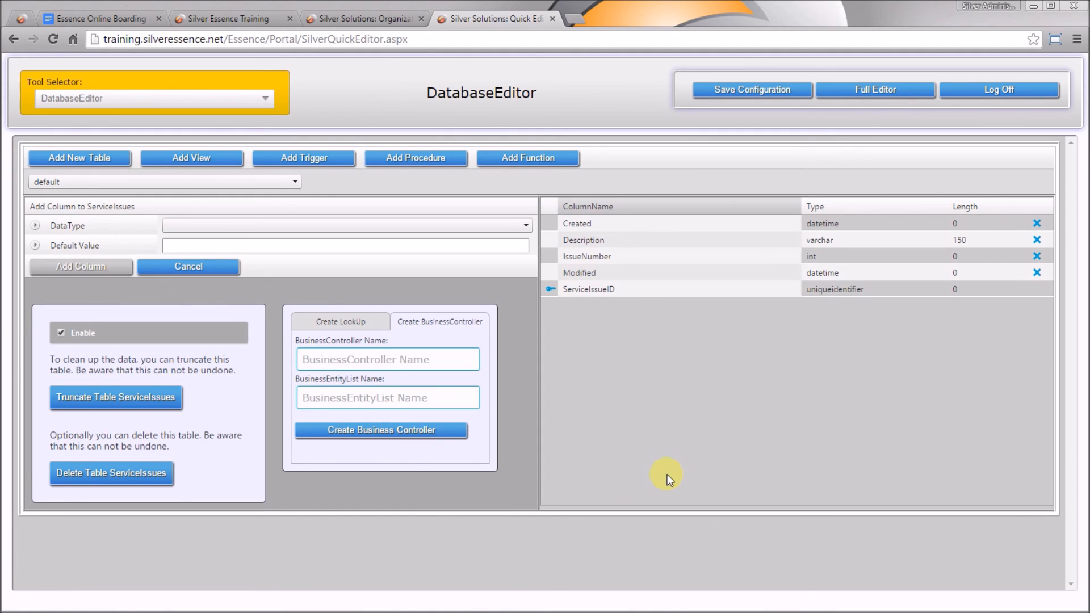
pyautogui.click(446, 226)
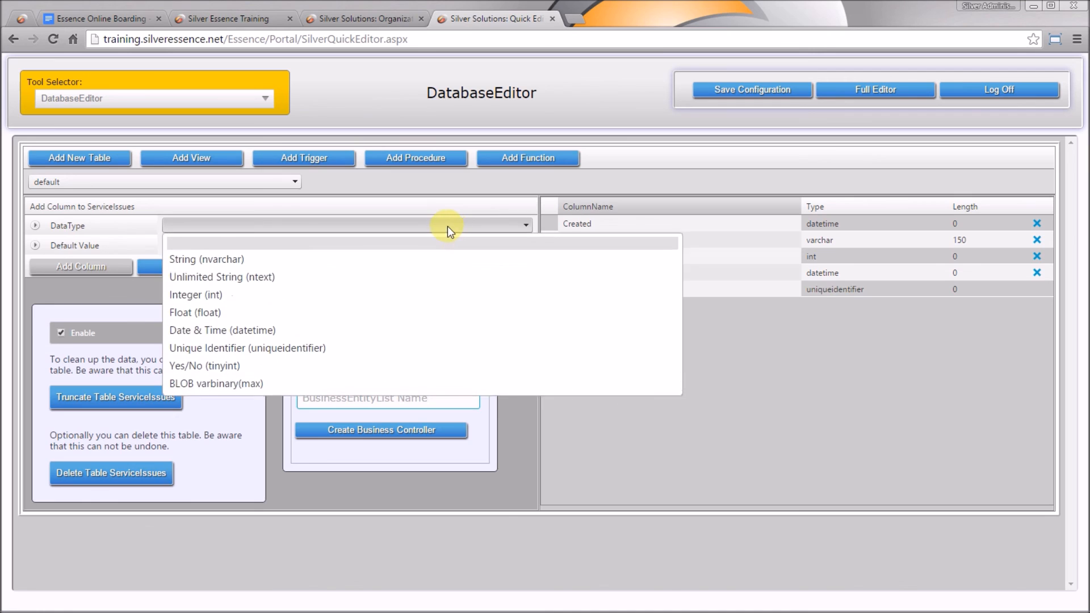
pyautogui.click(425, 348)
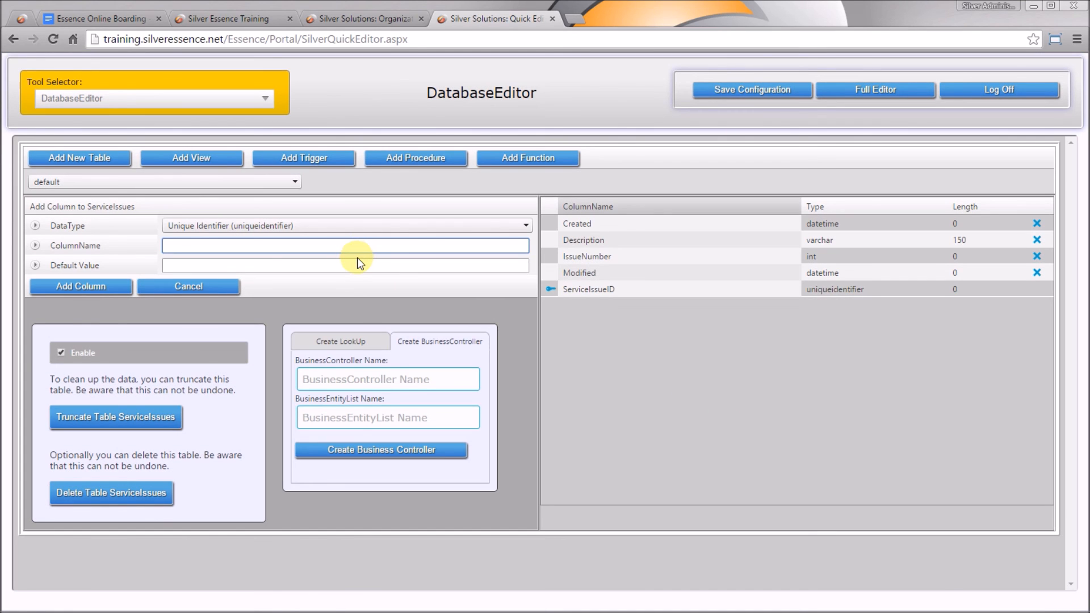
pyautogui.write('ServiceObjectID')
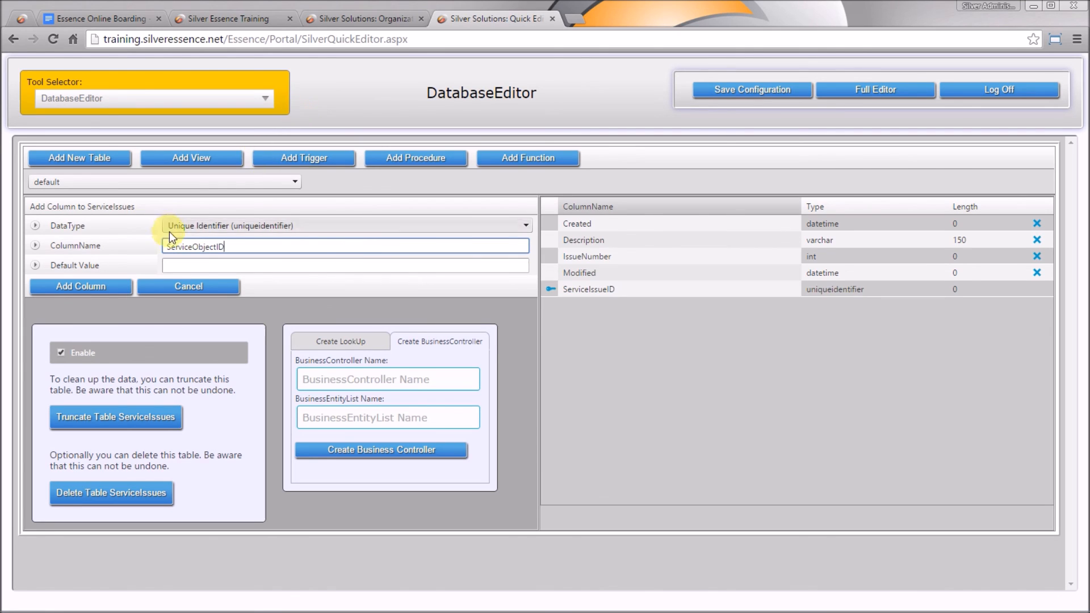
pyautogui.click(102, 283)
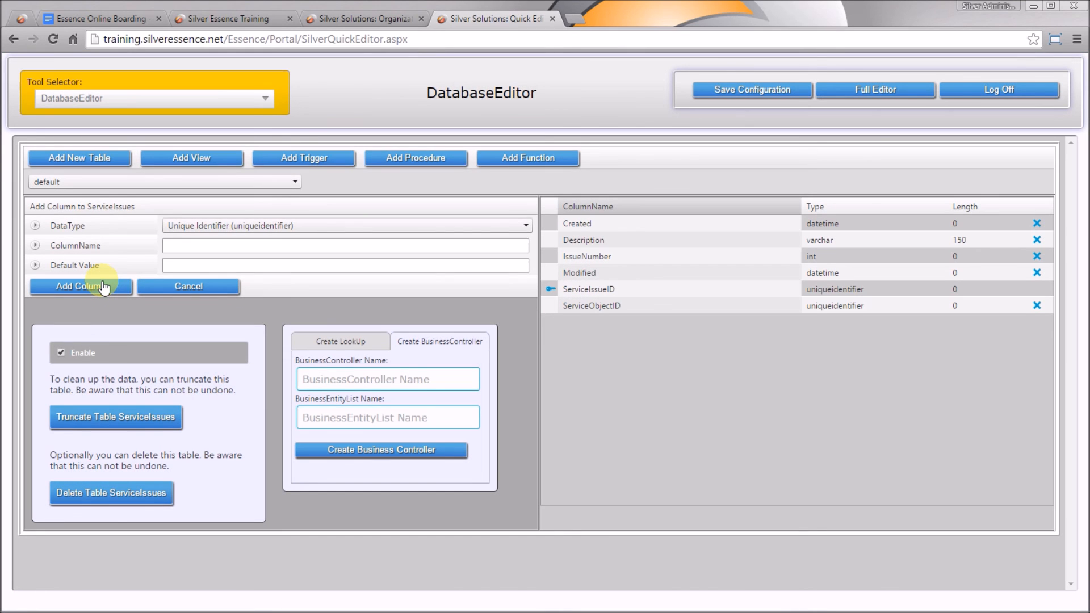
pyautogui.click(214, 243)
pyautogui.write('Organiza')
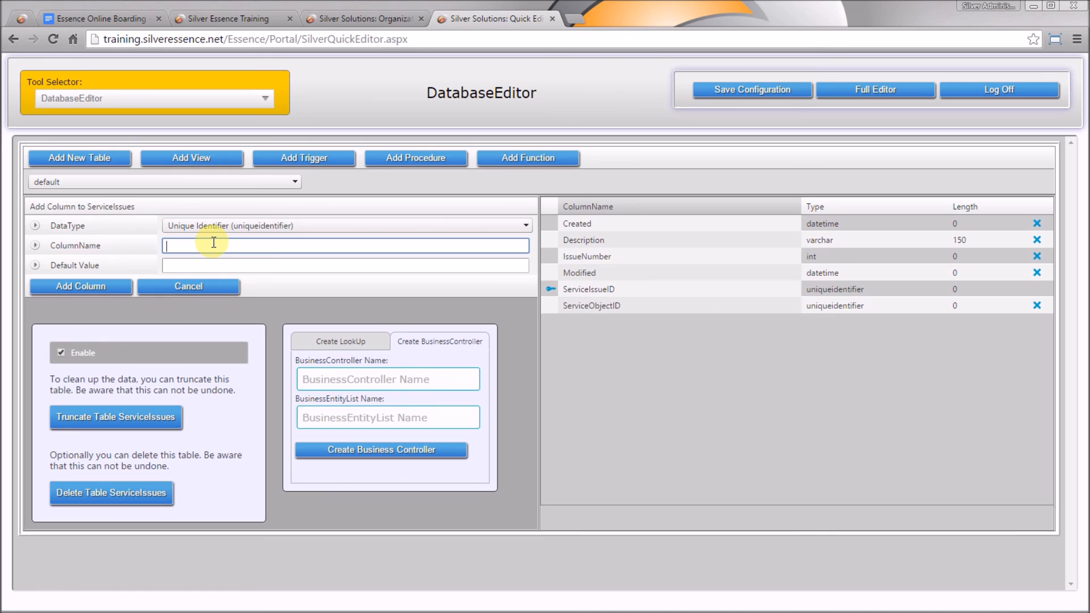
pyautogui.write('tionID')
pyautogui.click(106, 285)
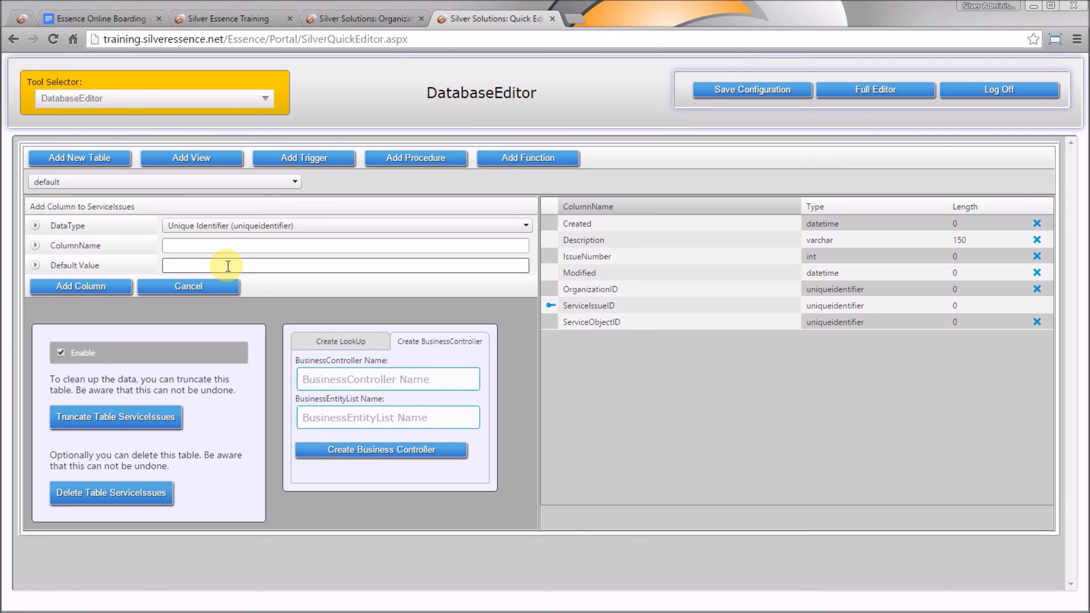
# Add a Date & Time column named IssueDate
pyautogui.click(307, 224)
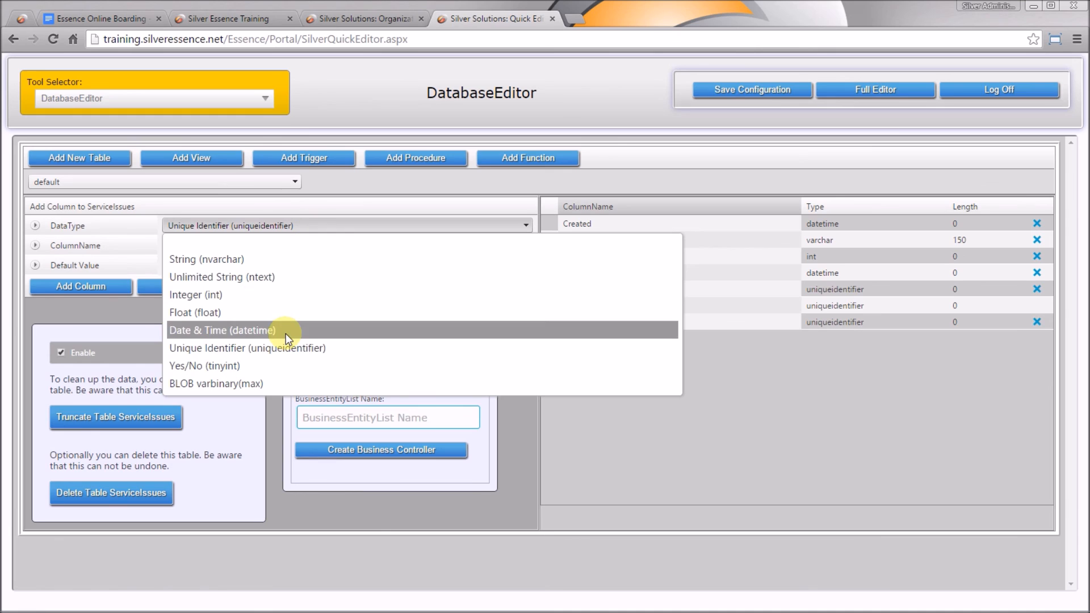
pyautogui.click(285, 330)
pyautogui.click(248, 245)
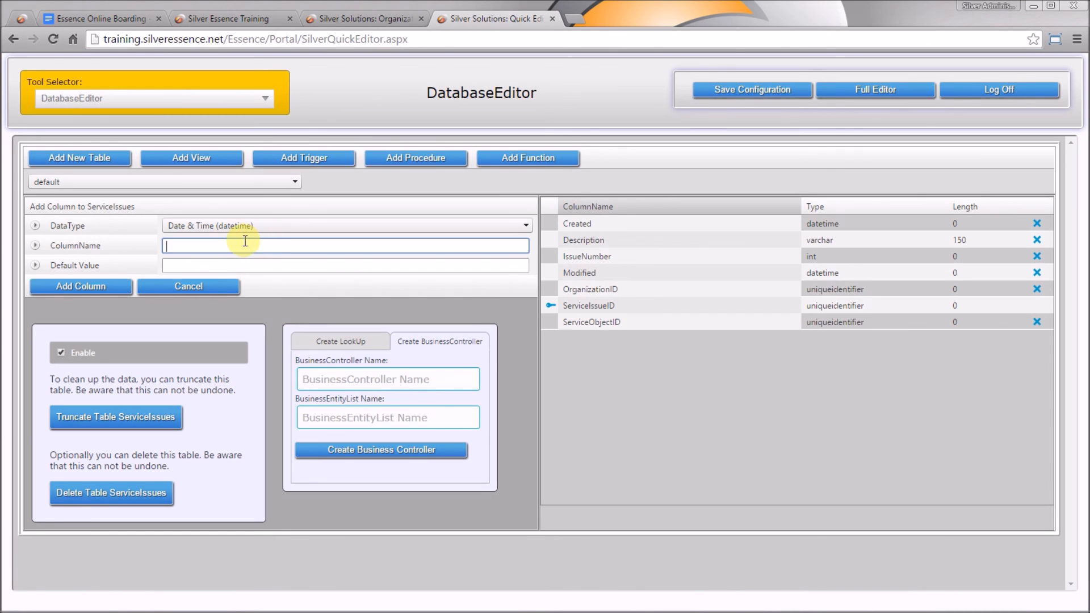
pyautogui.write('IssueDate')
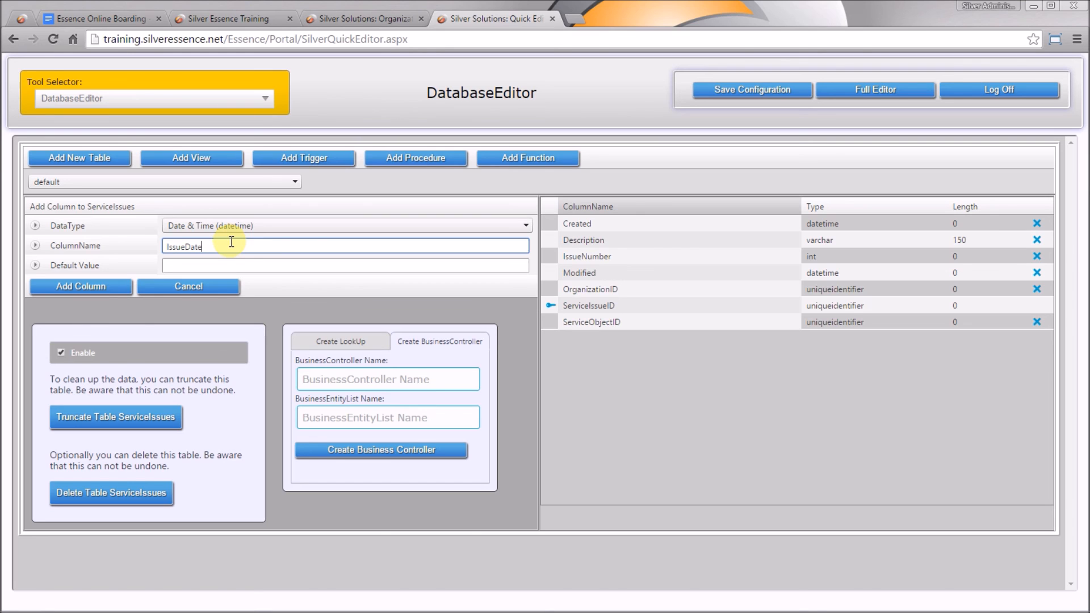
pyautogui.click(91, 287)
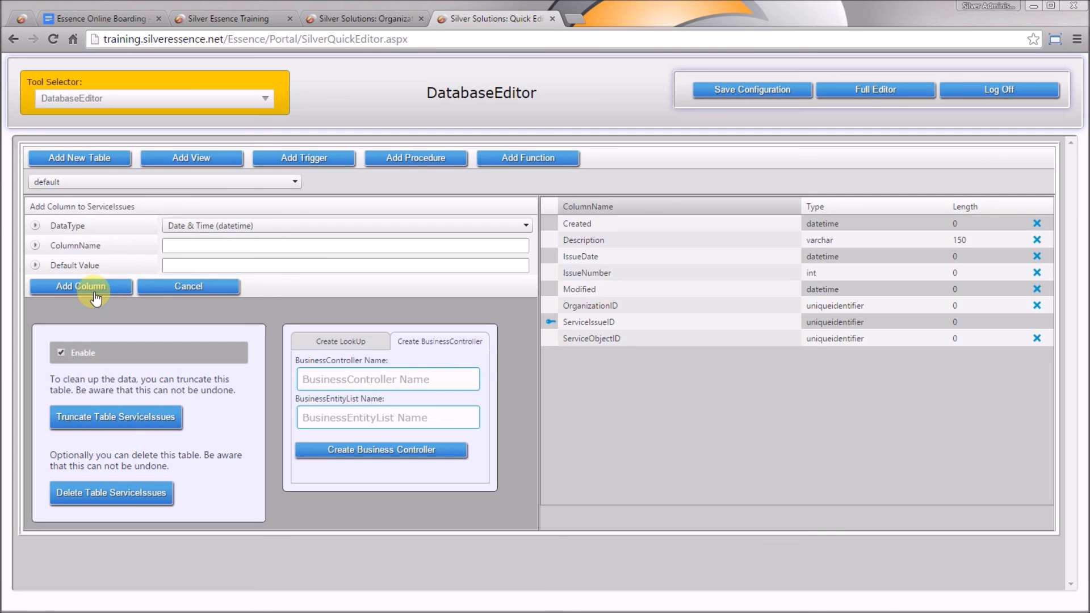
# Add ActionDate as a datetime column, then IssueReport and FollowUp as unlimited strings
pyautogui.click(285, 246)
pyautogui.write('Actio')
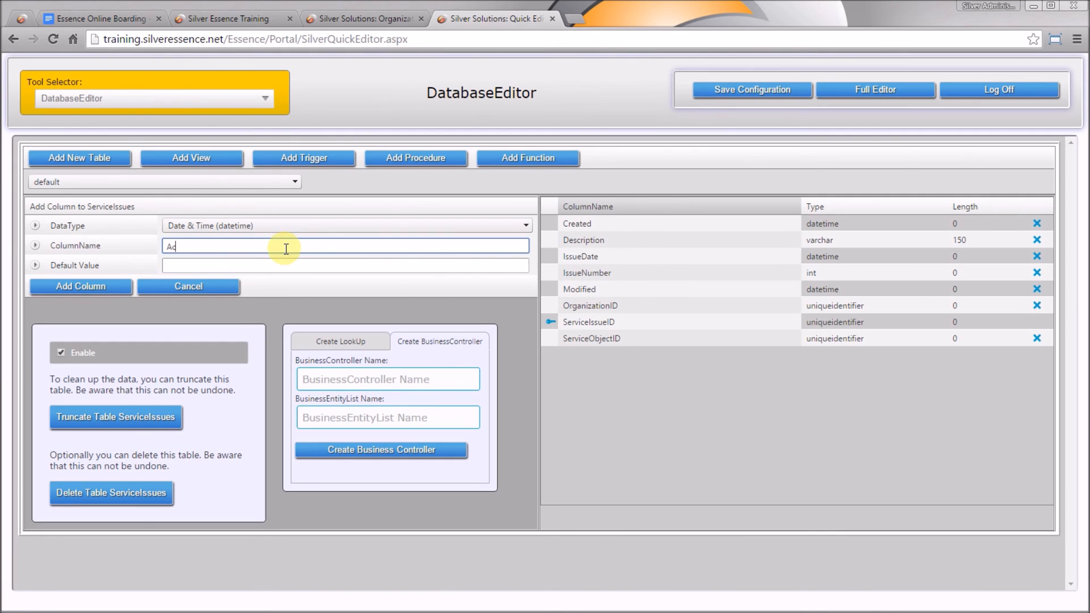
pyautogui.write('nDate')
pyautogui.click(103, 281)
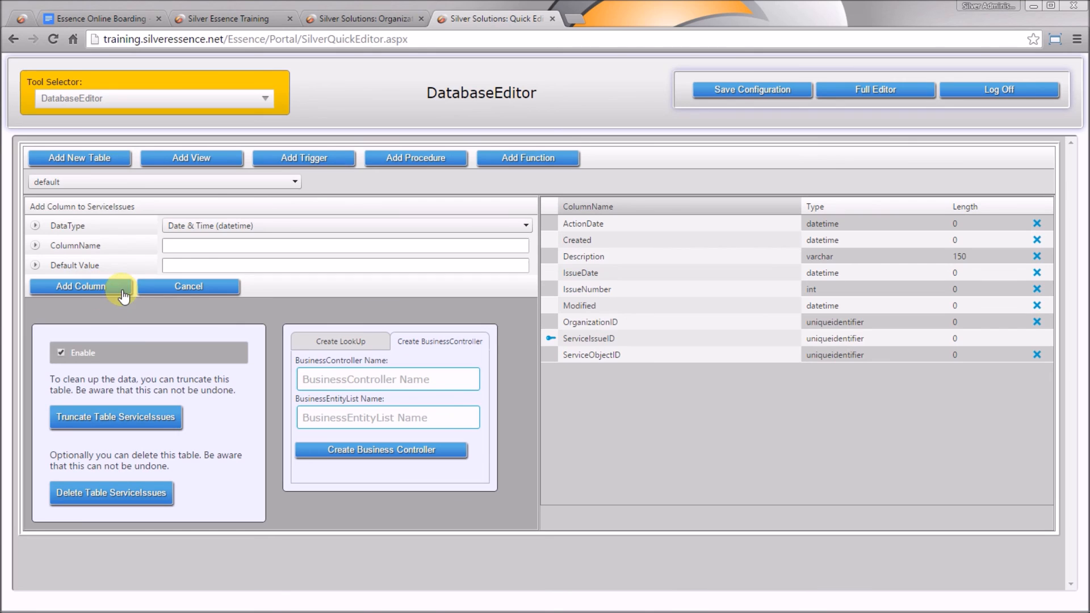
pyautogui.click(207, 226)
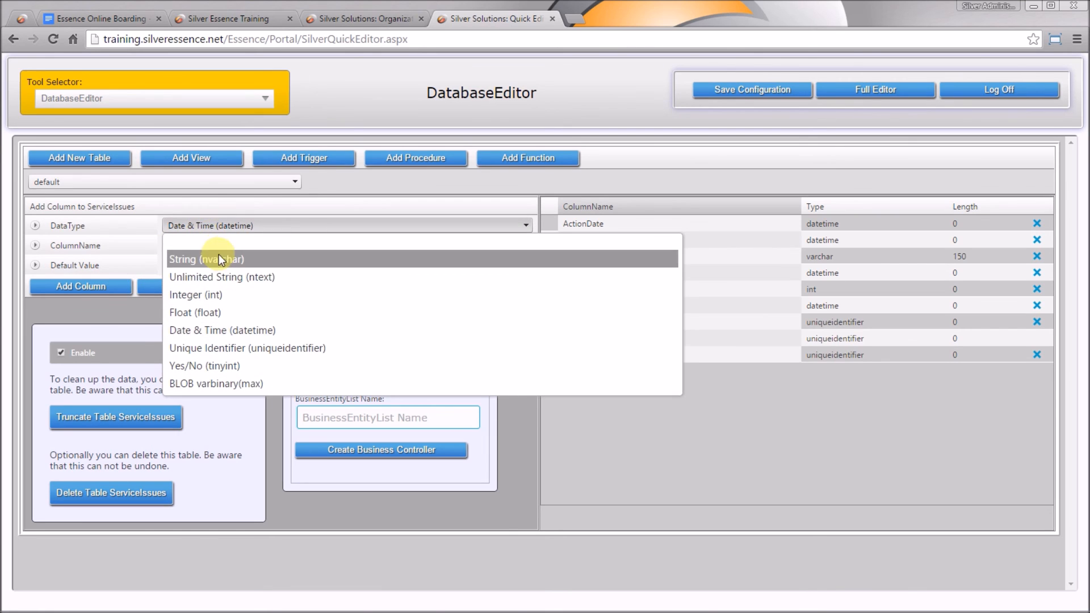
pyautogui.click(222, 277)
pyautogui.click(214, 246)
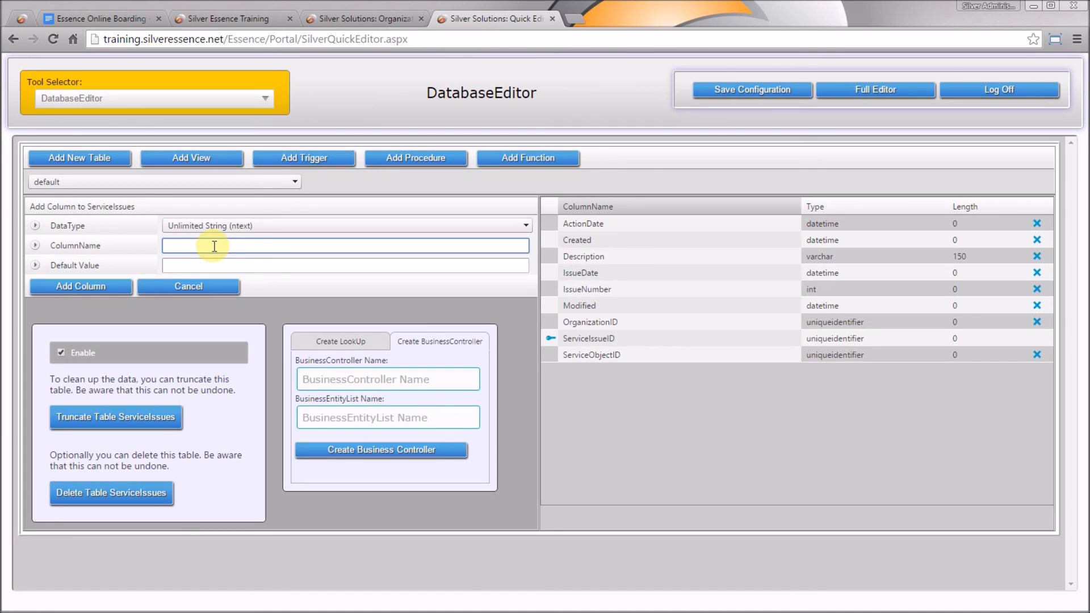
pyautogui.write('IssueReport')
pyautogui.click(80, 285)
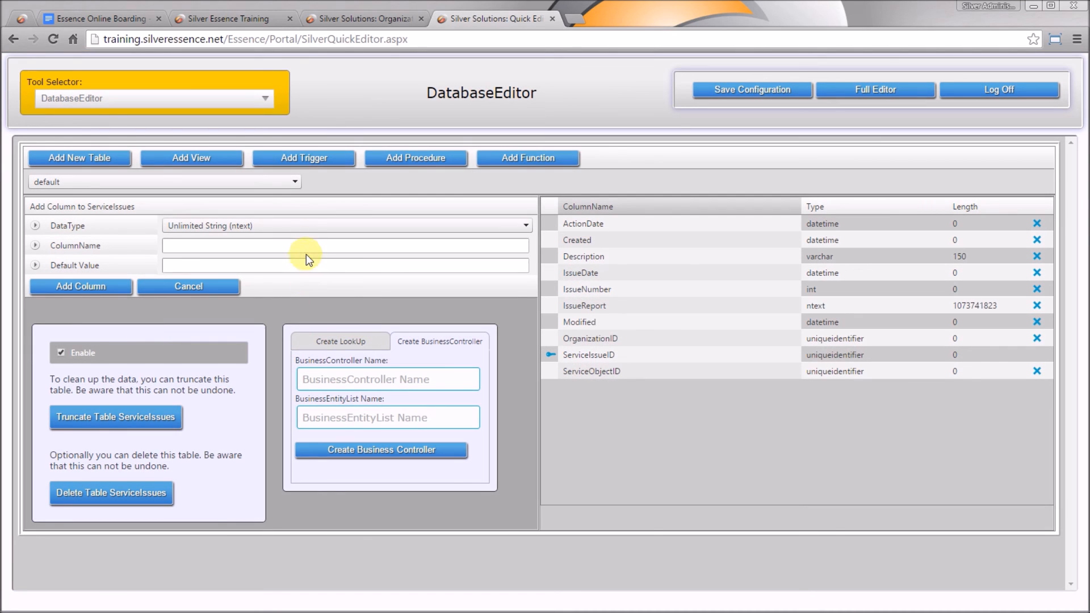
pyautogui.click(311, 241)
pyautogui.write('FollowUp')
pyautogui.click(112, 285)
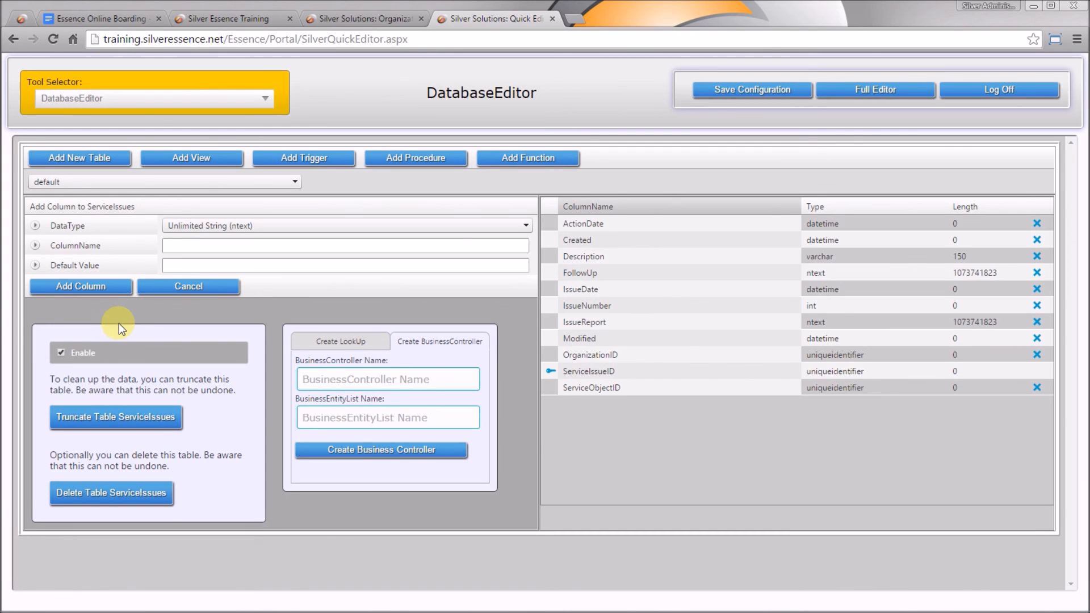
# Add a Yes/No column named Processed
pyautogui.click(205, 225)
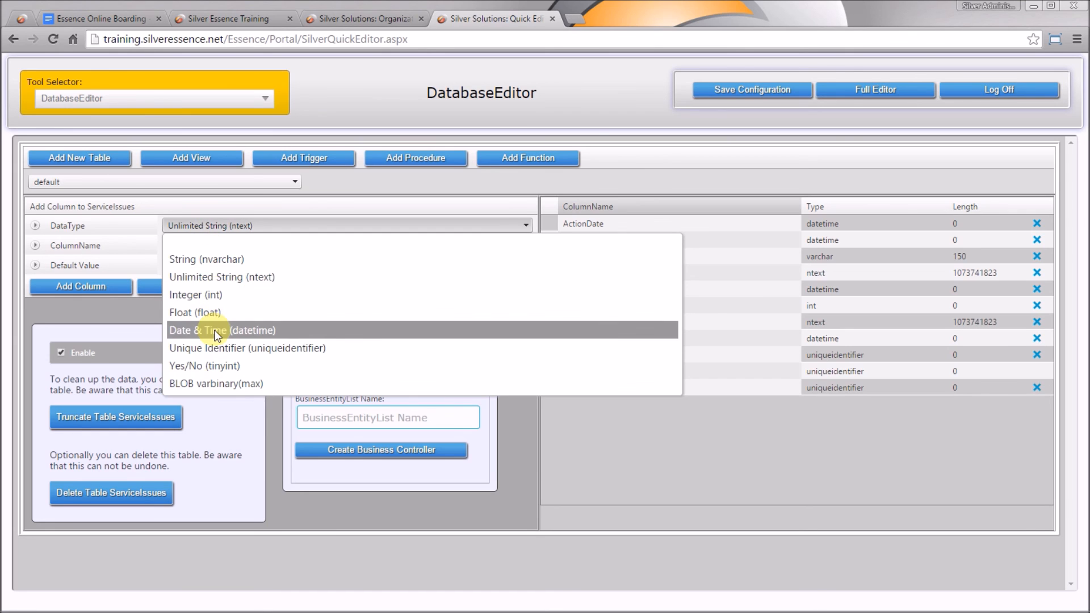
pyautogui.click(216, 364)
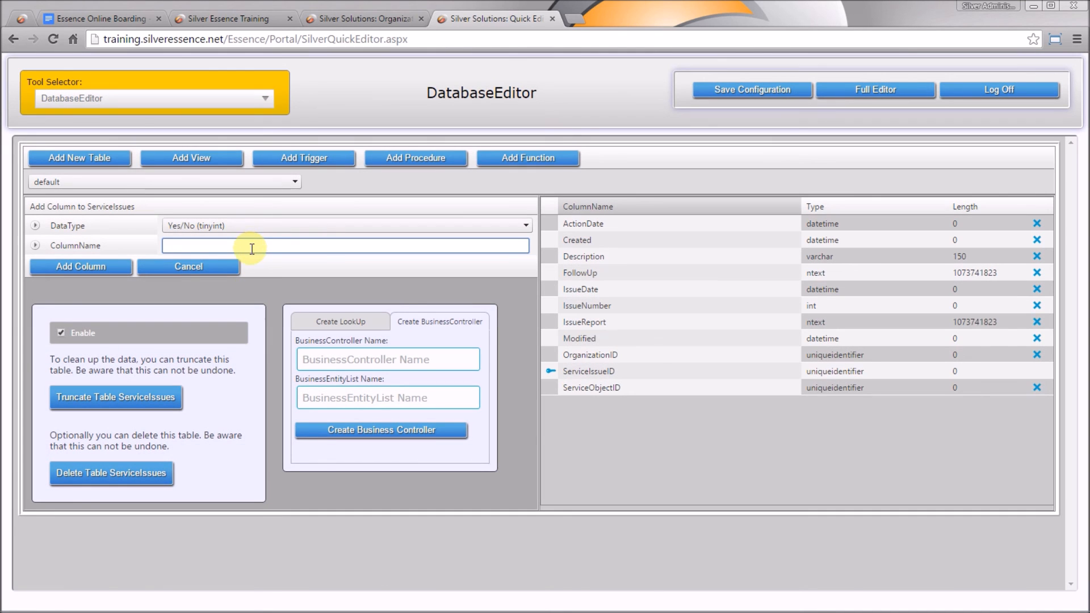
pyautogui.write('Processed')
pyautogui.click(86, 268)
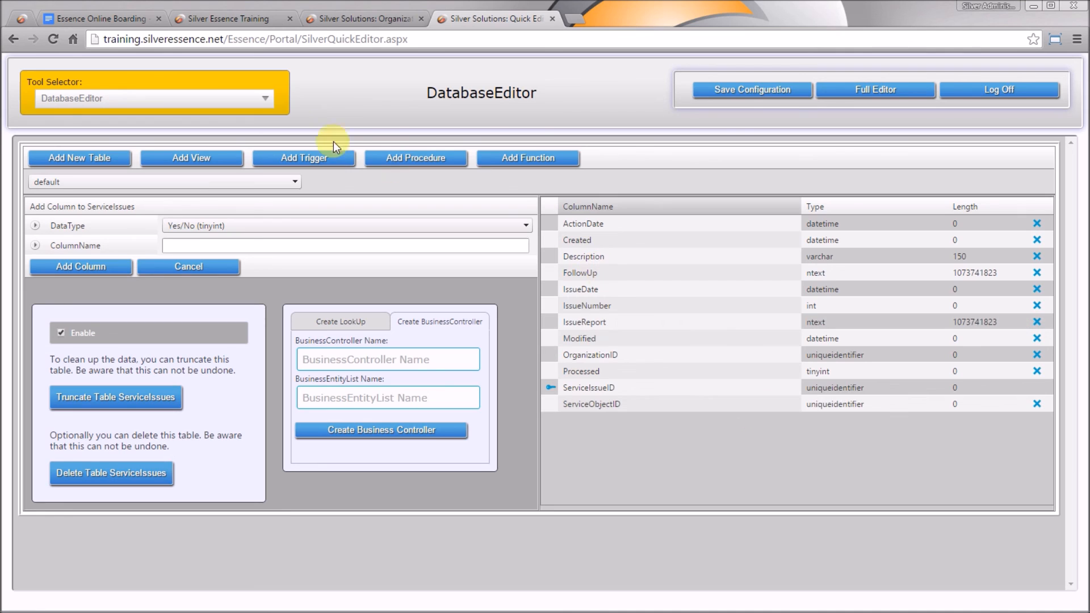
# Select the xLocations query under Views in the Google Docs specification, then return to the editor
pyautogui.click(123, 11)
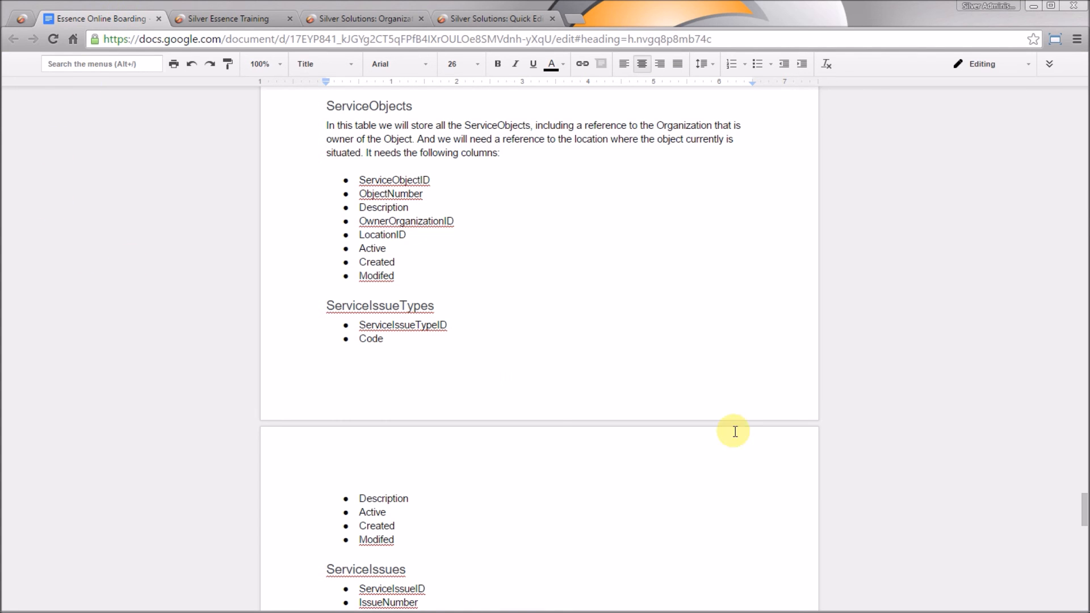
pyautogui.moveTo(1084, 511); pyautogui.dragTo(1084, 562)
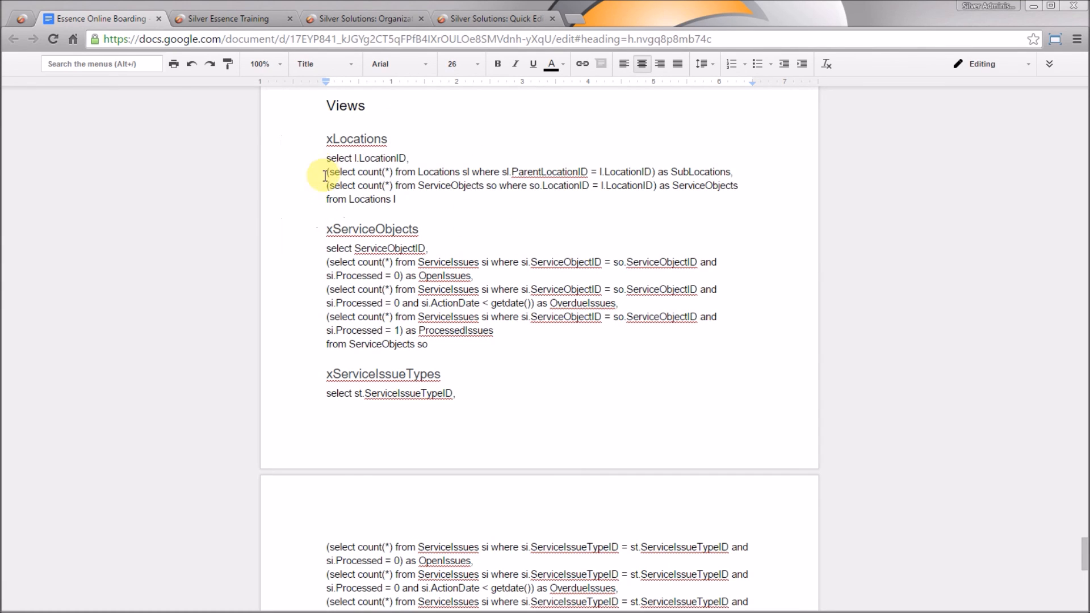
pyautogui.moveTo(400, 199); pyautogui.dragTo(332, 159)
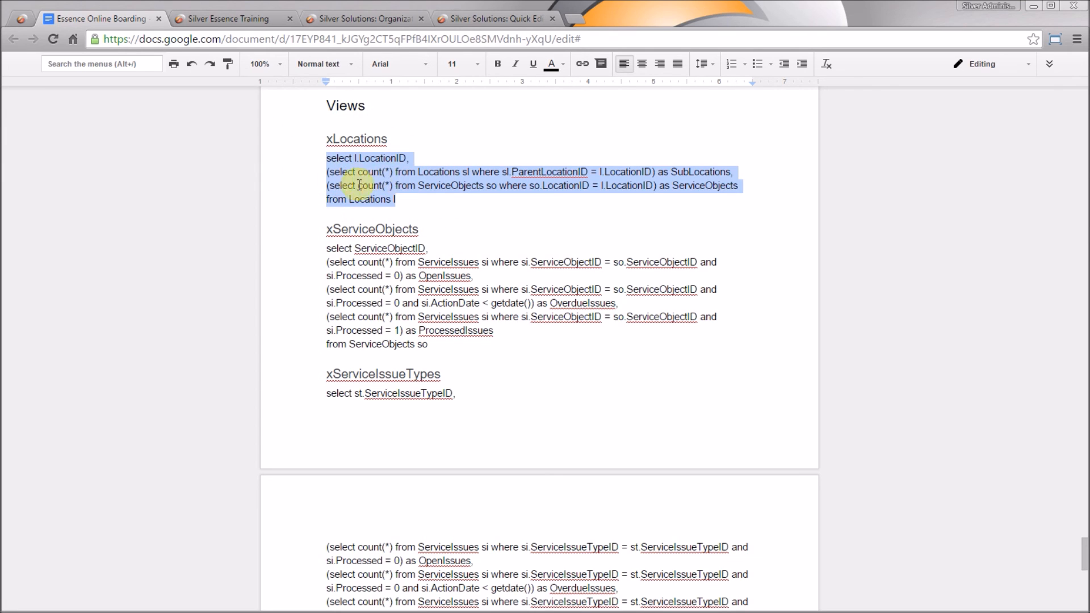
pyautogui.click(505, 22)
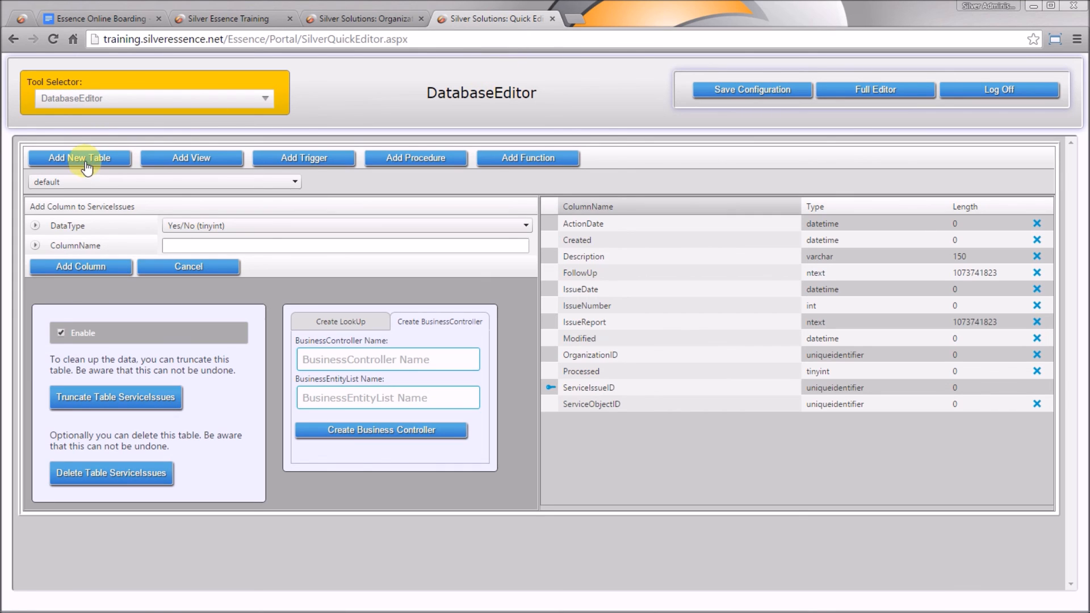
# Create a view named xLocations from the pasted query and parse it
pyautogui.click(179, 162)
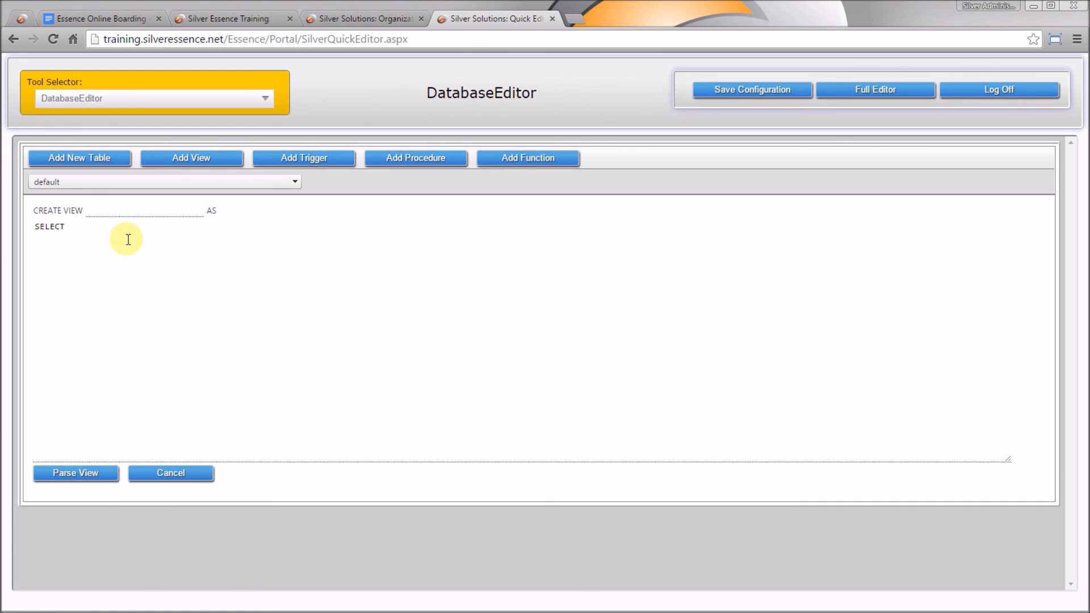
pyautogui.click(112, 18)
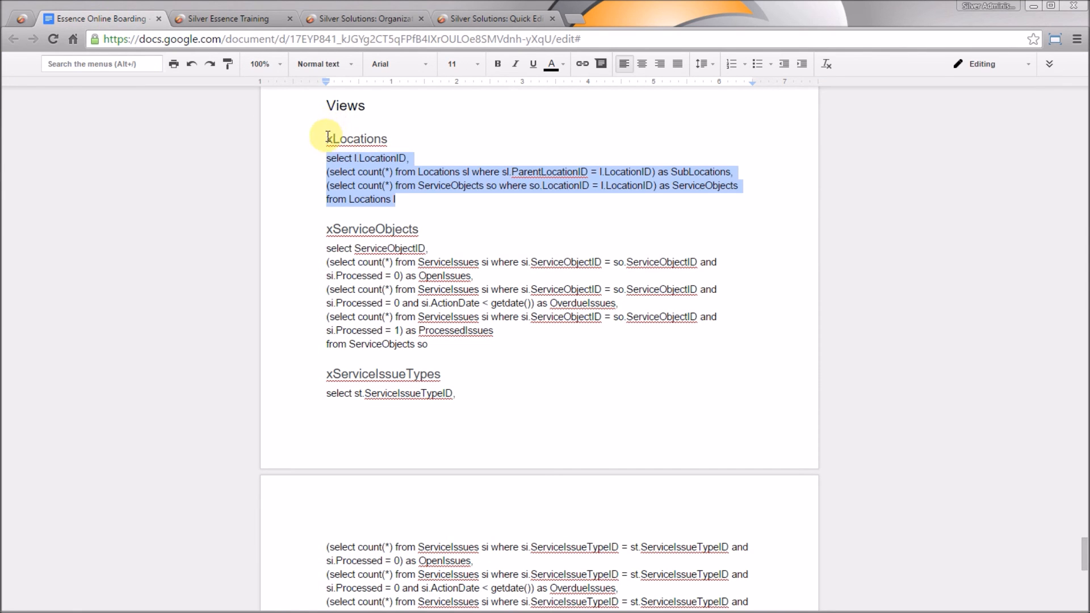
pyautogui.click(477, 20)
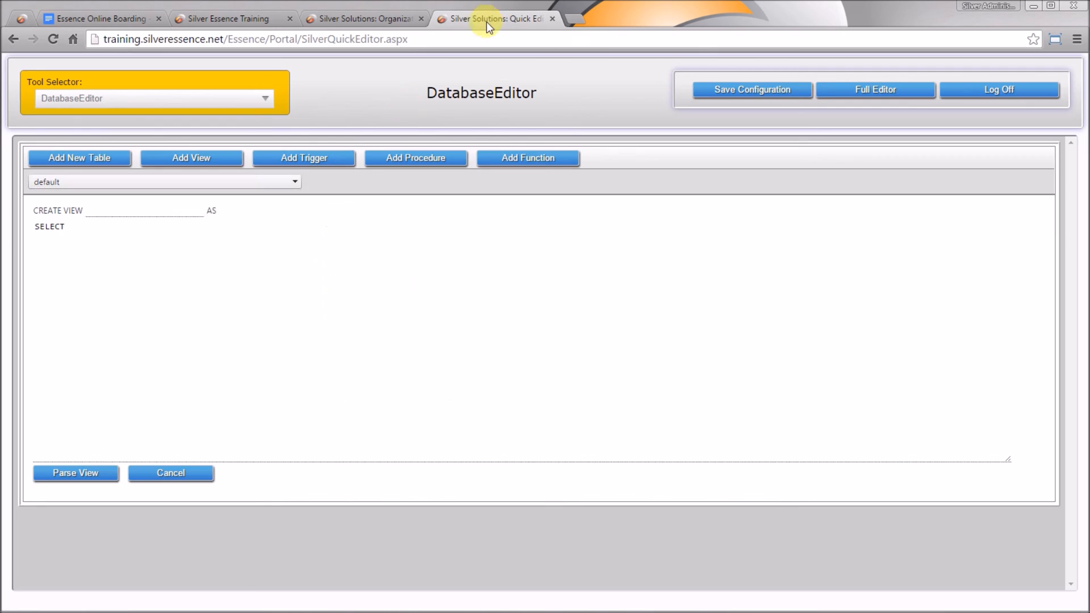
pyautogui.click(146, 208)
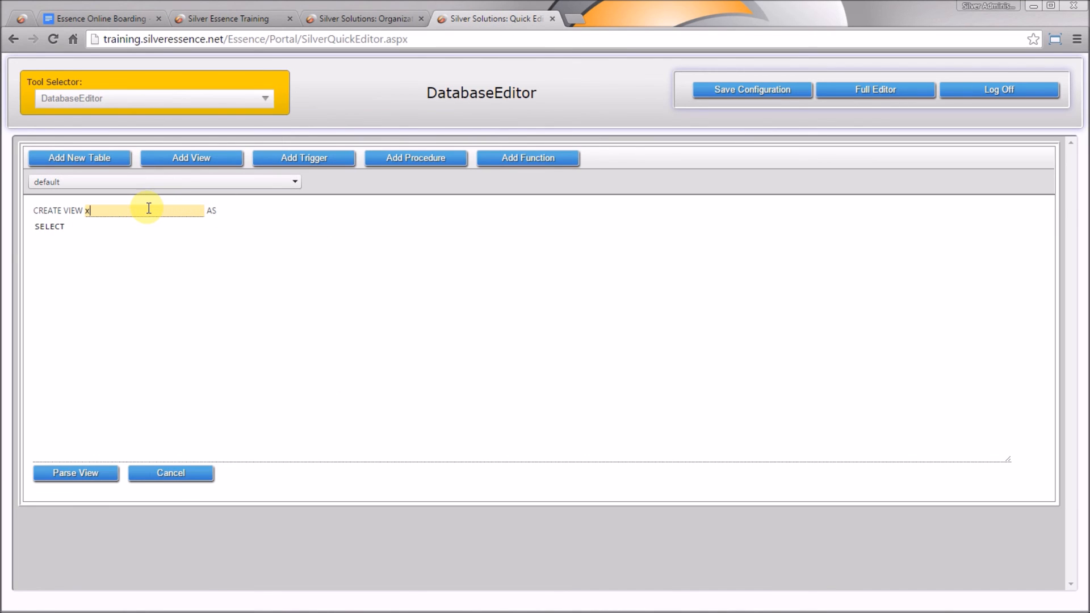
pyautogui.write('xLocations')
pyautogui.press('Tab')
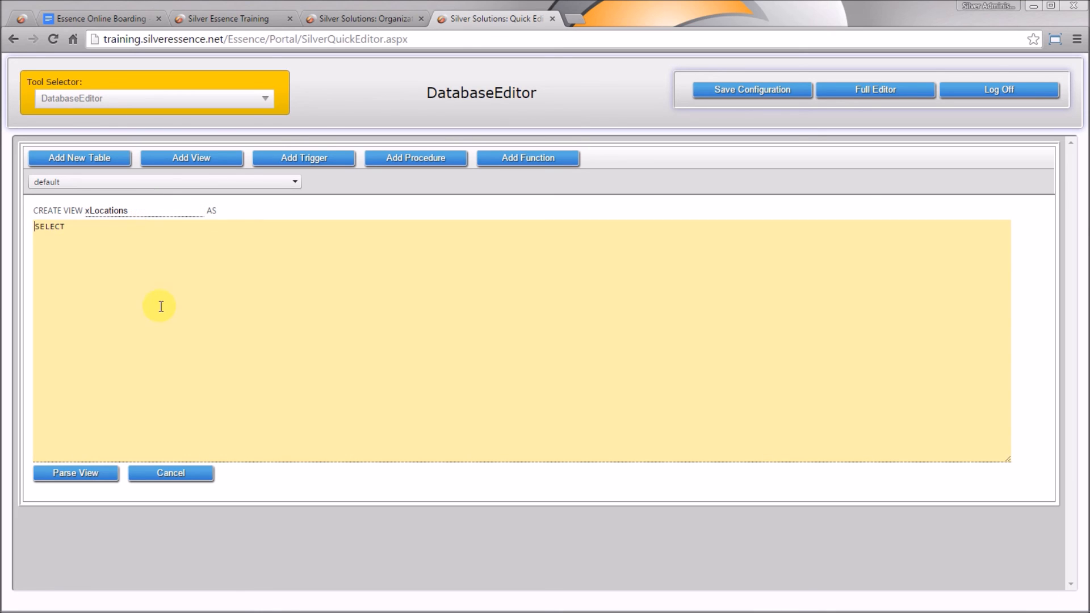
pyautogui.hotkey('ctrl', 'a')
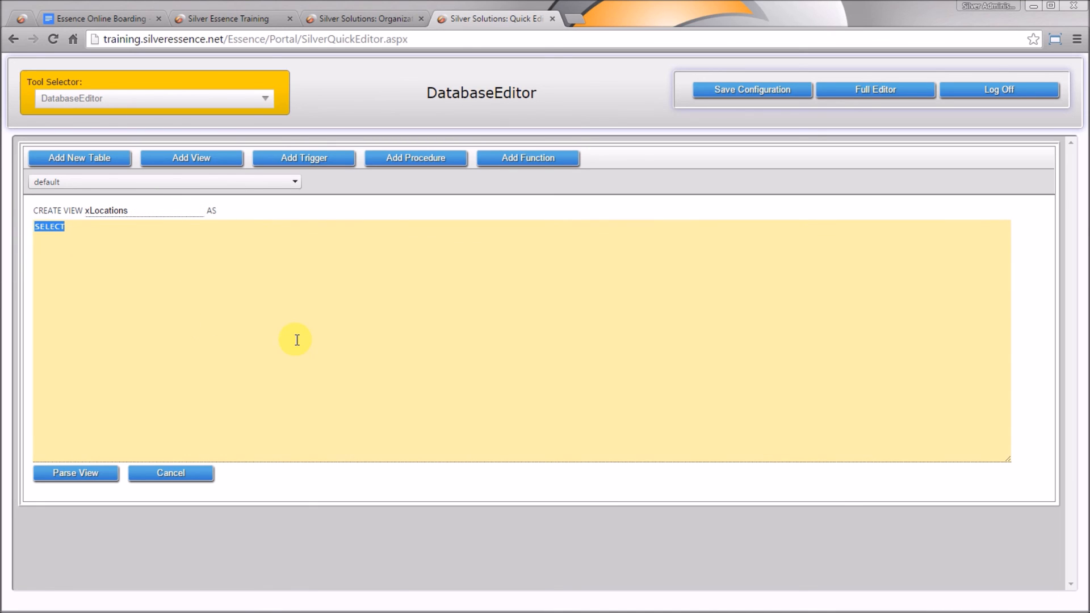
pyautogui.write('select l.LocationID, (select count(*) from Locations sl where sl.ParentLocationID = l.LocationID) as SubLocations, (select count(*) from ServiceObjects so where so.LocationID = l.LocationID) as ServiceObjects from Locations l')
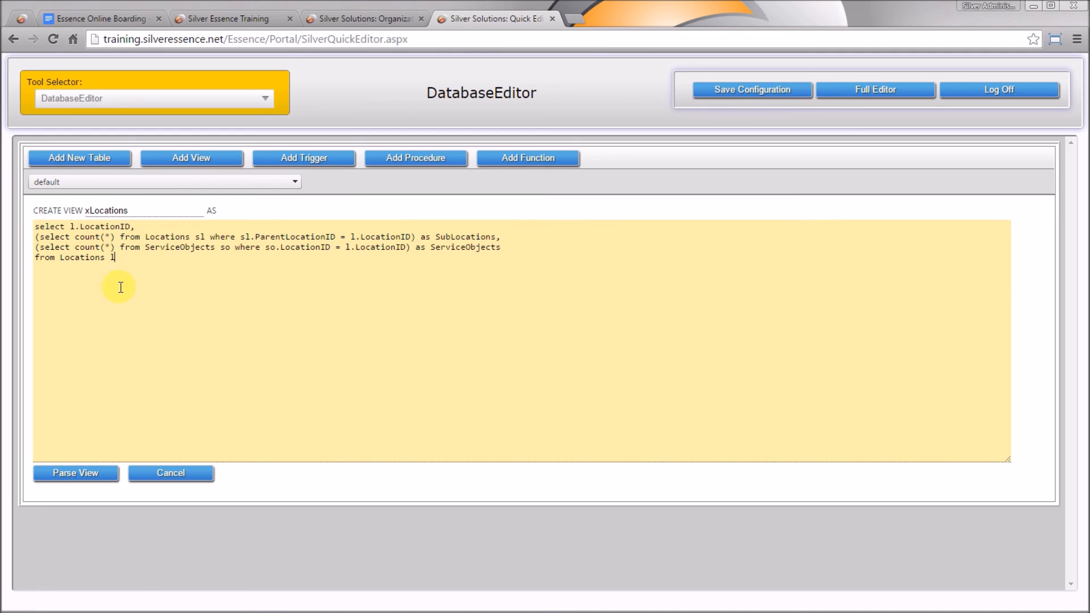
pyautogui.click(80, 473)
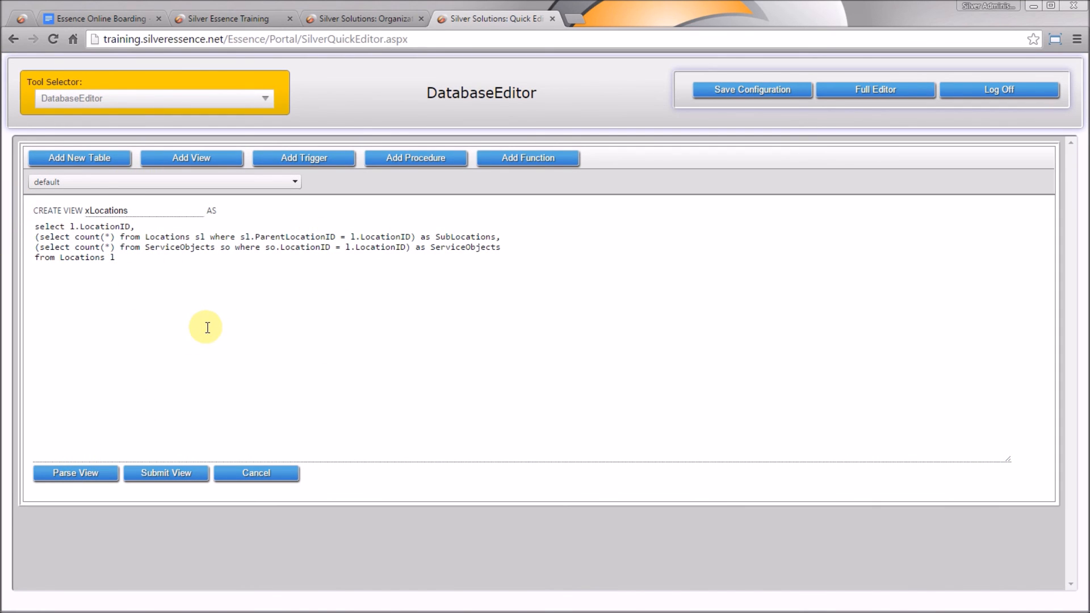
# Test parsing with stray 'xx' characters, remove them, re-parse, and submit the view
pyautogui.click(38, 226)
pyautogui.write('xx')
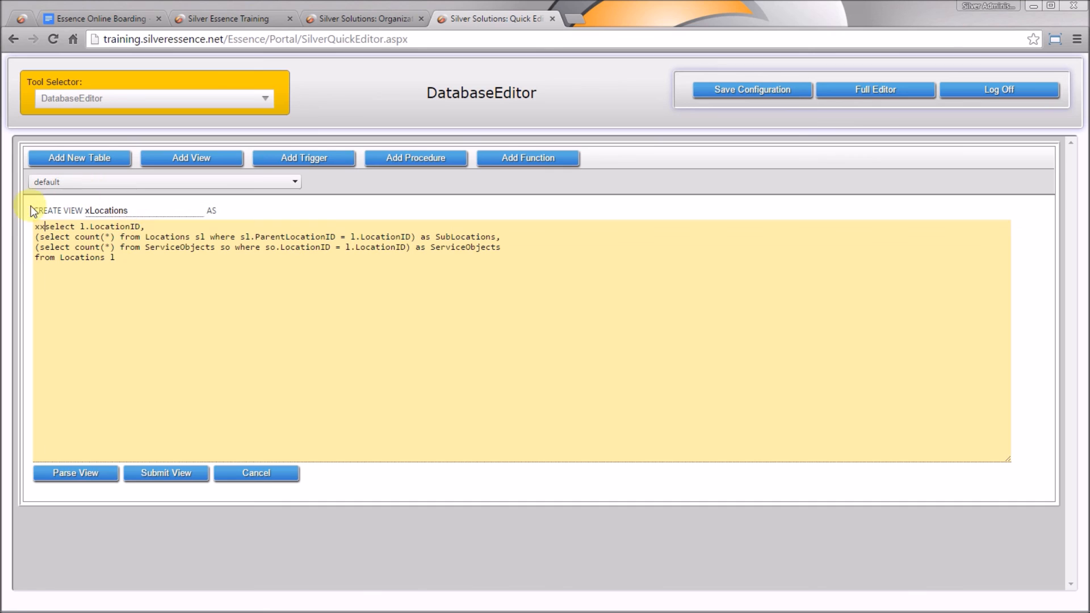
pyautogui.click(72, 475)
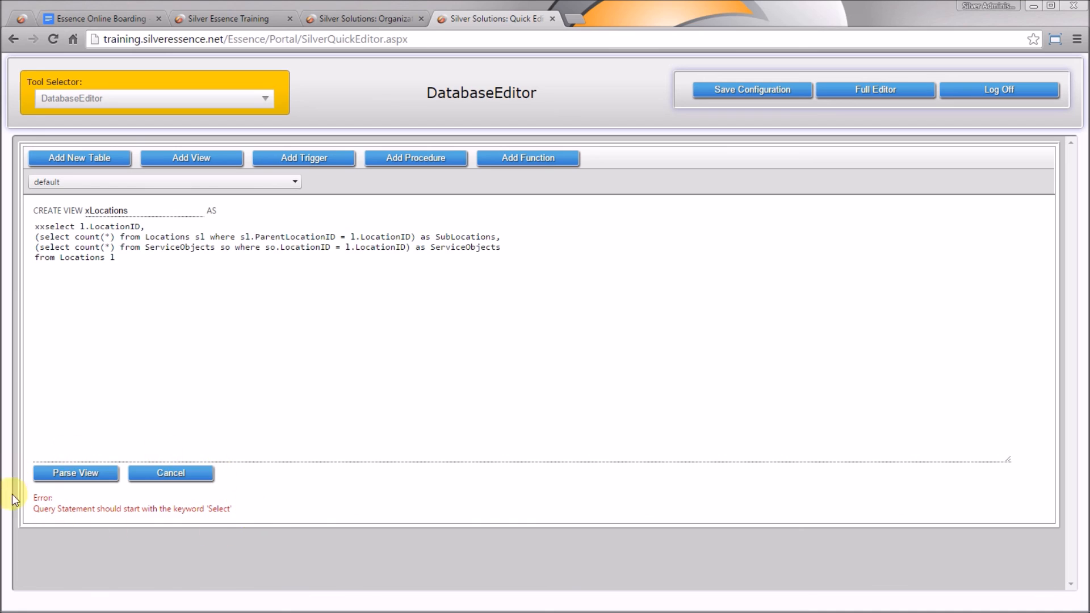
pyautogui.click(45, 226)
pyautogui.press('BackSpace')
pyautogui.press('BackSpace')
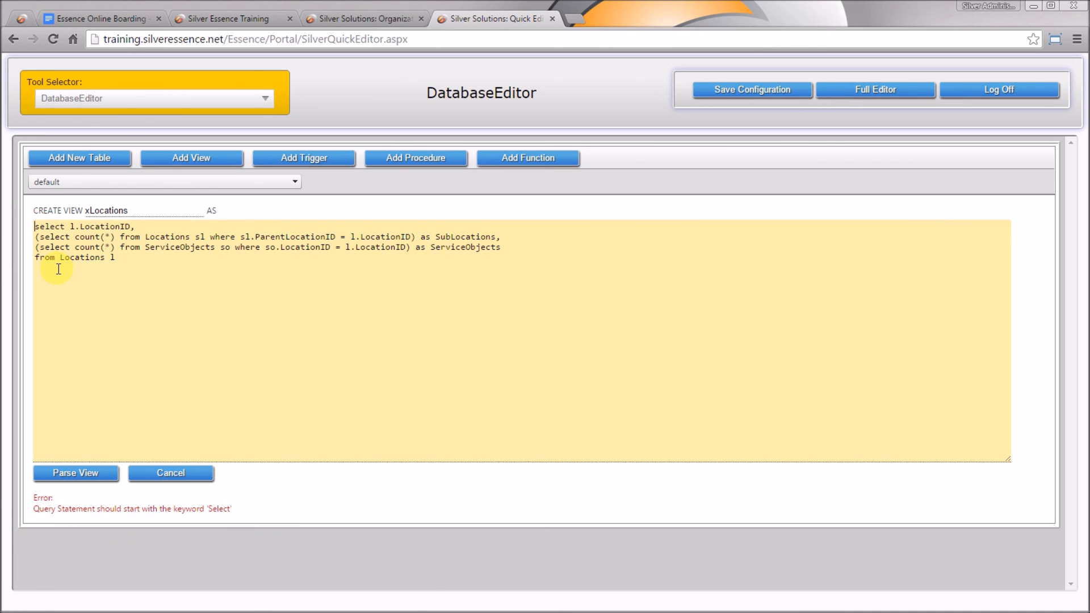
pyautogui.click(49, 470)
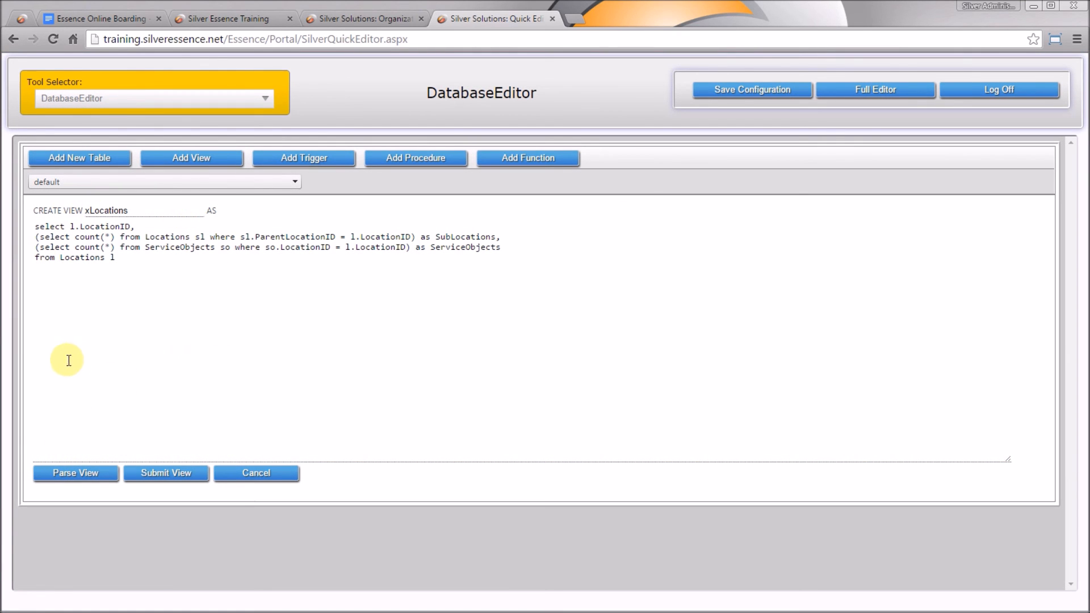
pyautogui.click(149, 471)
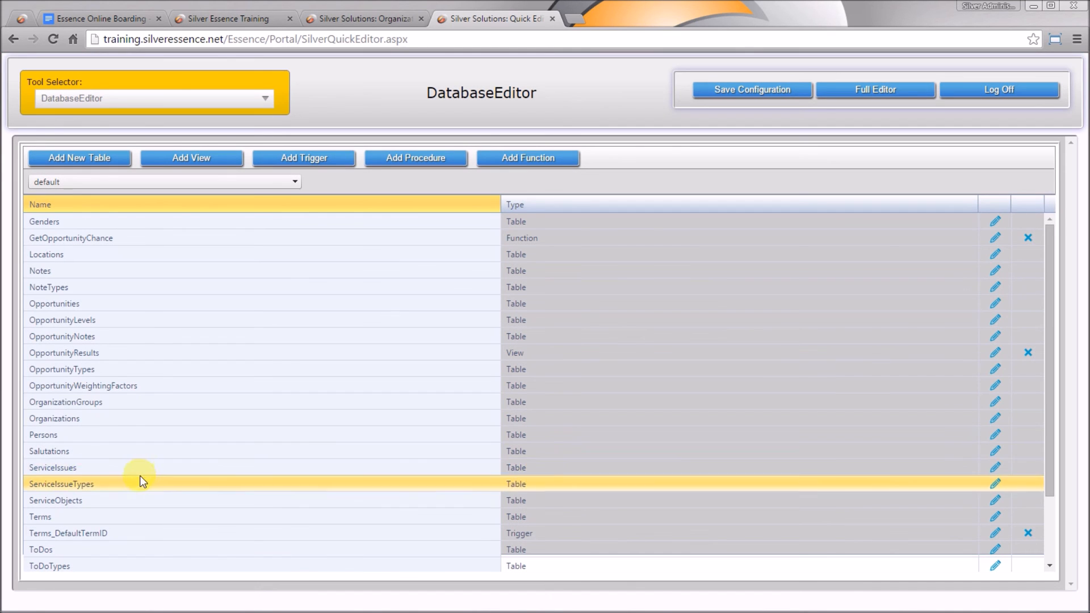
# Copy the xServiceObjects query from the Google Docs specification
pyautogui.moveTo(1047, 434); pyautogui.dragTo(1053, 503)
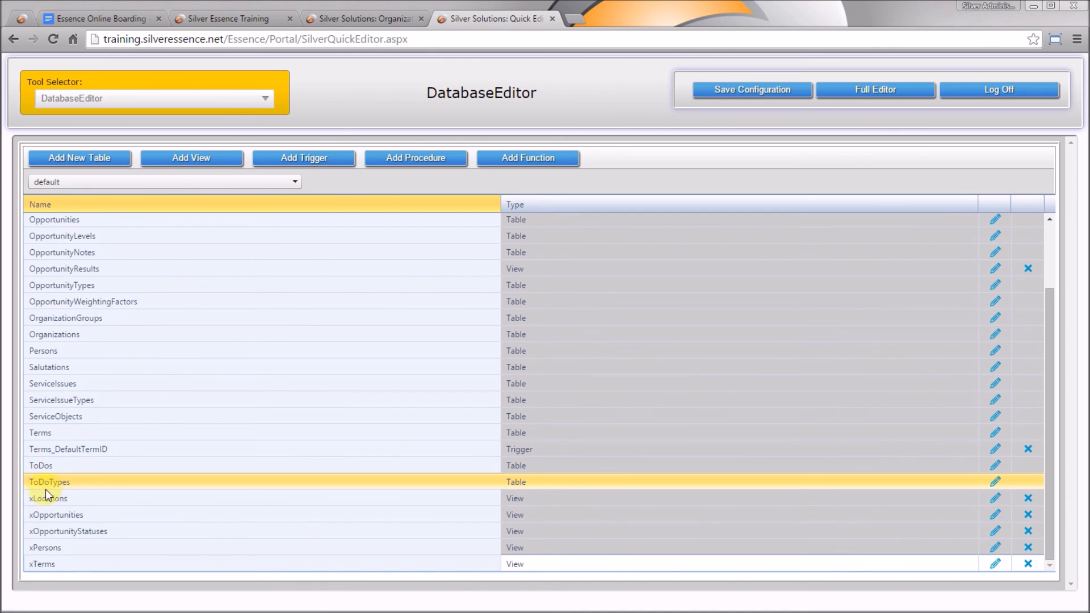
pyautogui.click(74, 496)
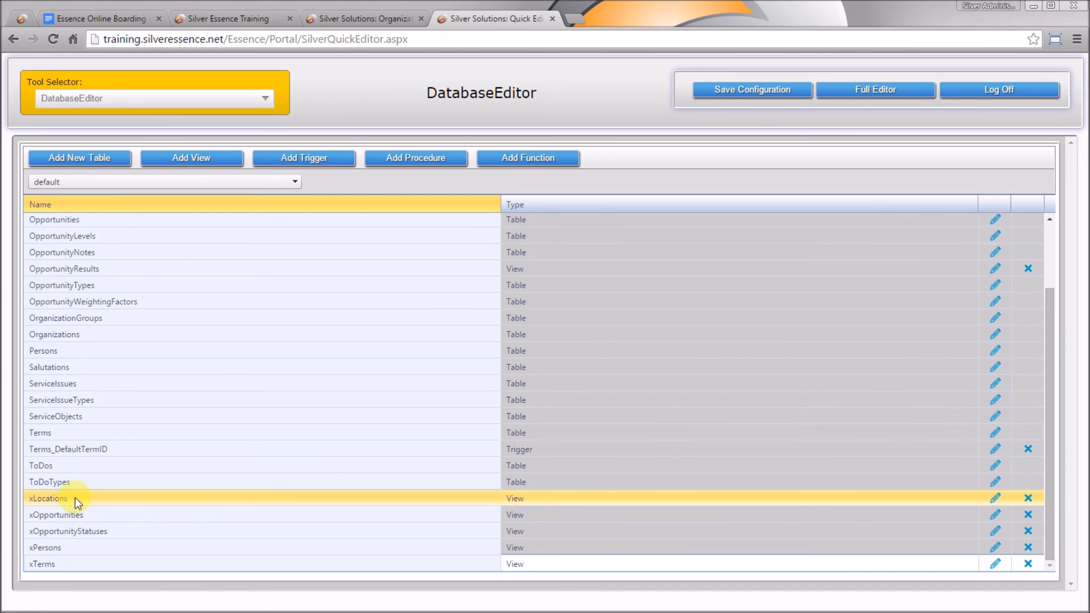
pyautogui.click(92, 18)
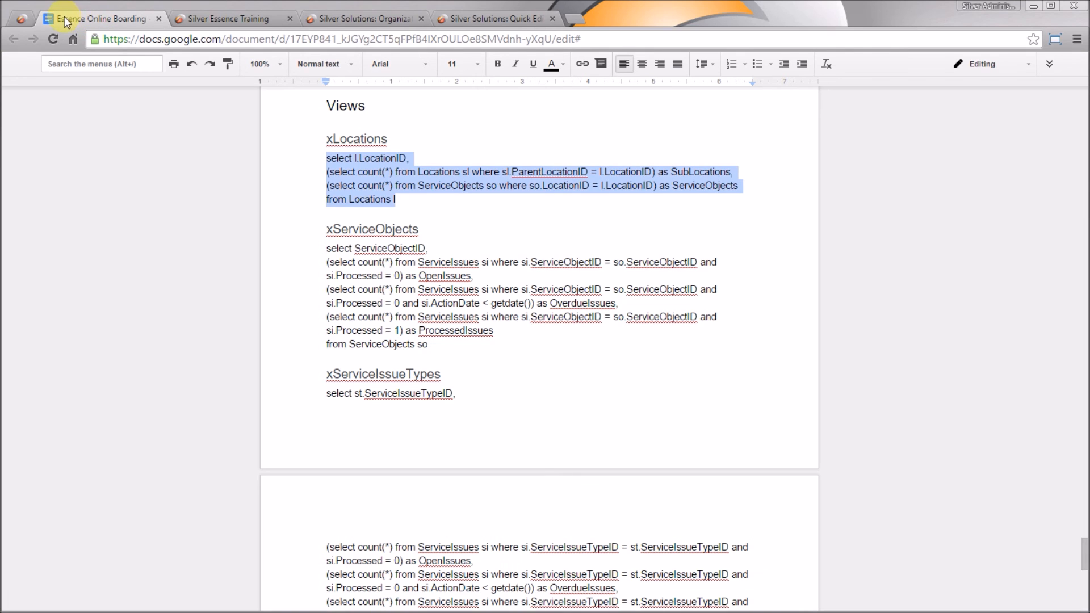
pyautogui.moveTo(433, 346); pyautogui.dragTo(316, 250)
pyautogui.hotkey('ctrl', 'c')
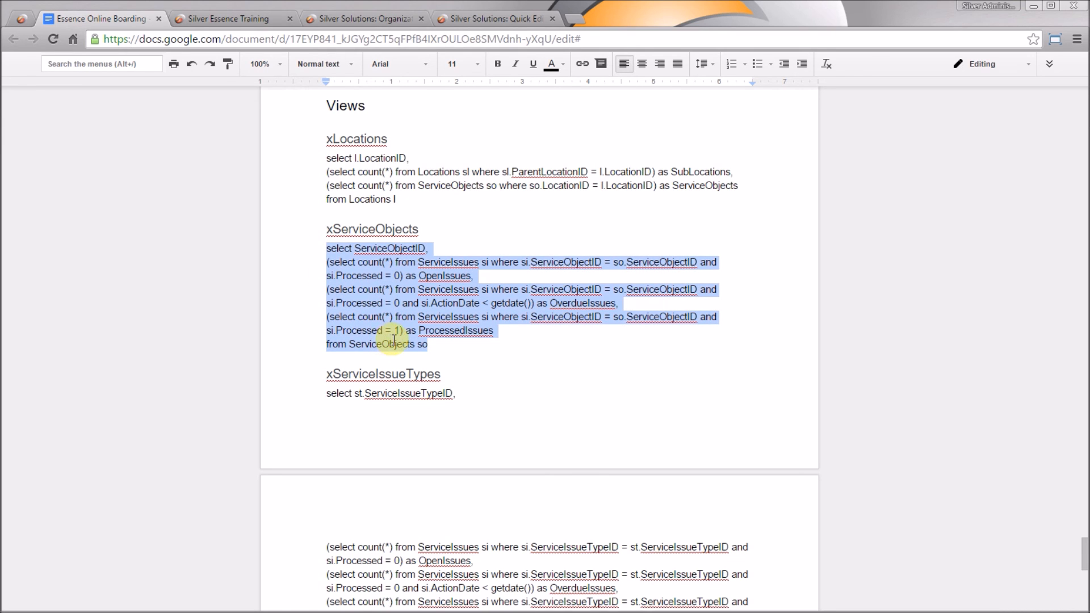
pyautogui.click(495, 19)
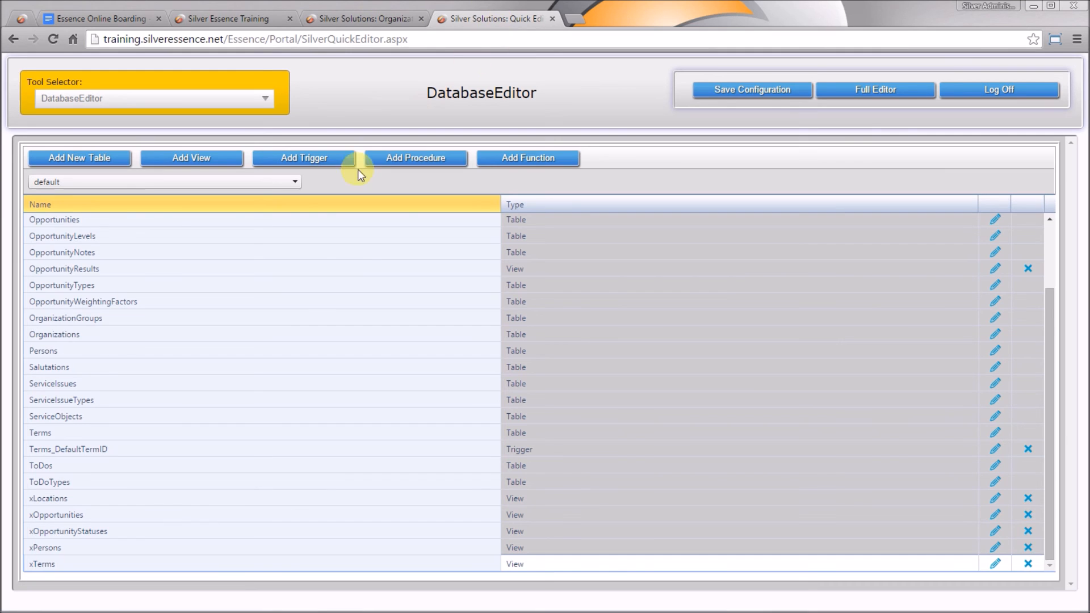
# Create a new view from the pasted xServiceObjects query, parse it and submit it
pyautogui.click(189, 155)
pyautogui.click(157, 210)
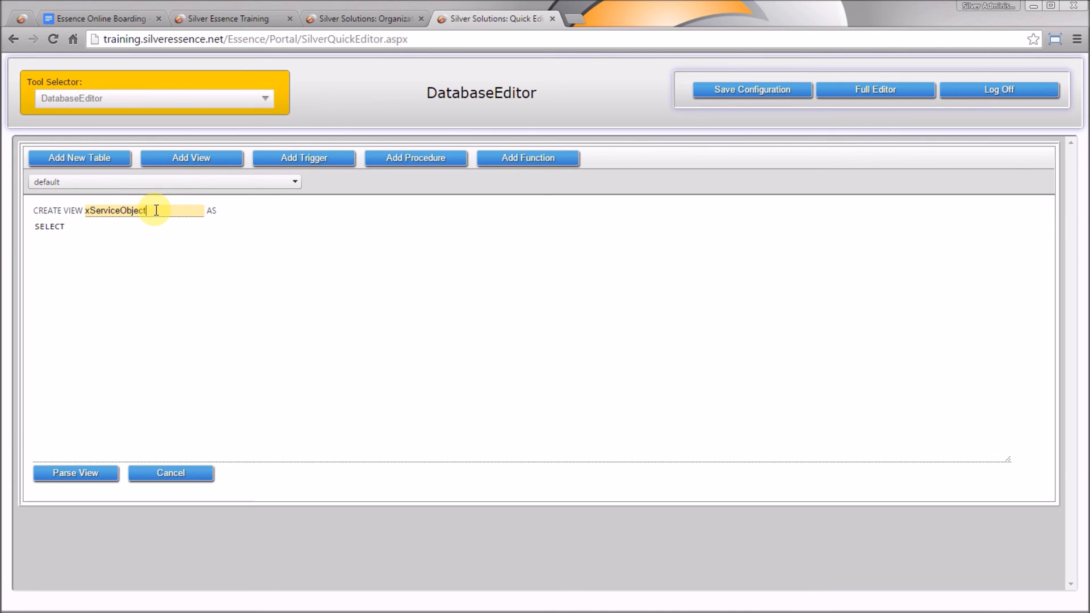
pyautogui.click(151, 306)
pyautogui.hotkey('ctrl', 'a')
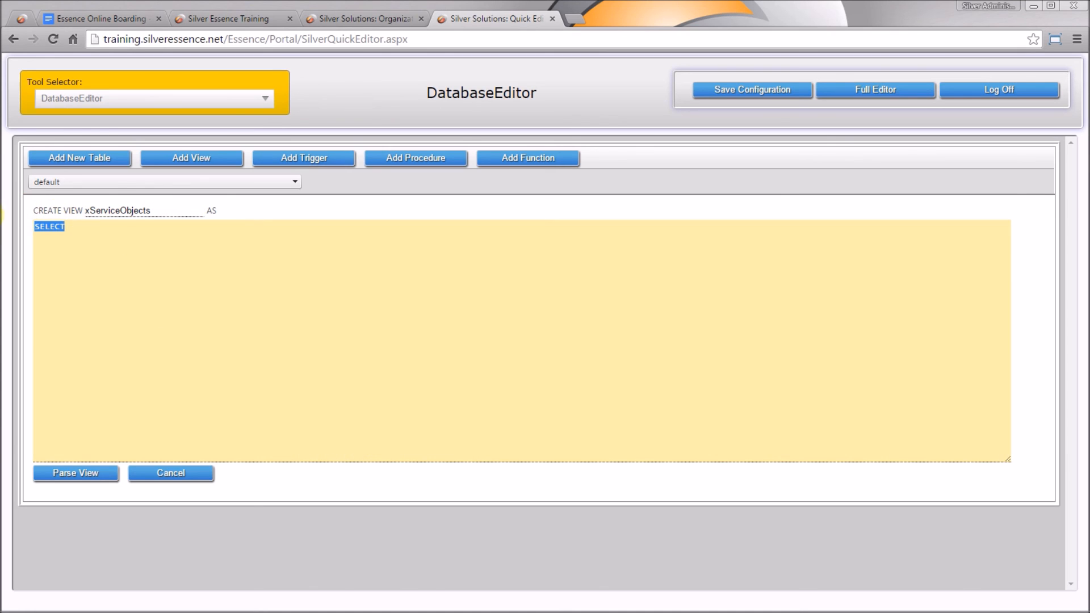
pyautogui.hotkey('ctrl', 'v')
pyautogui.click(75, 475)
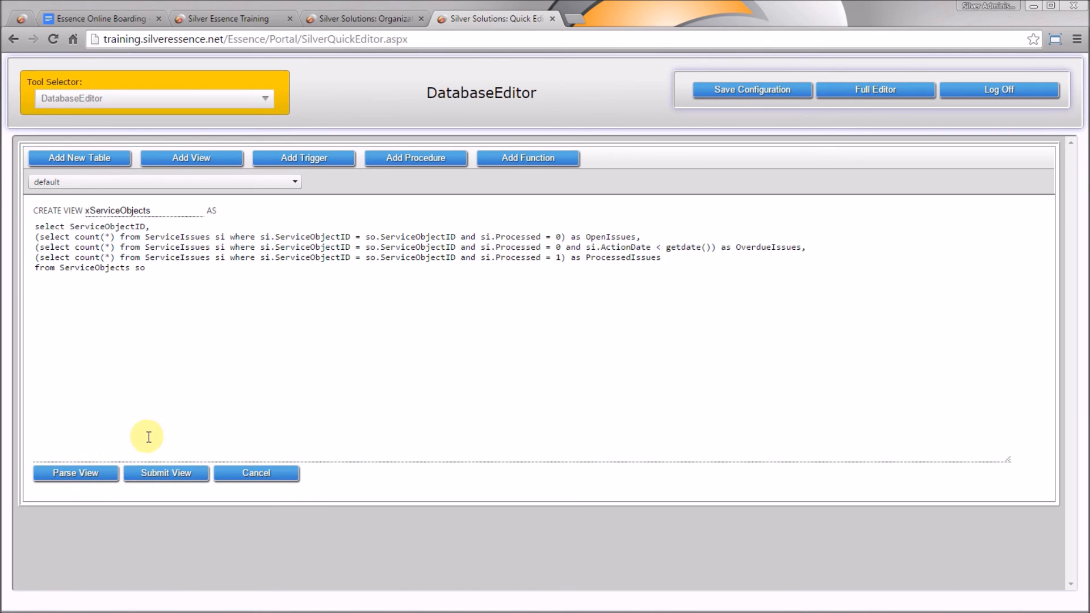
pyautogui.click(170, 475)
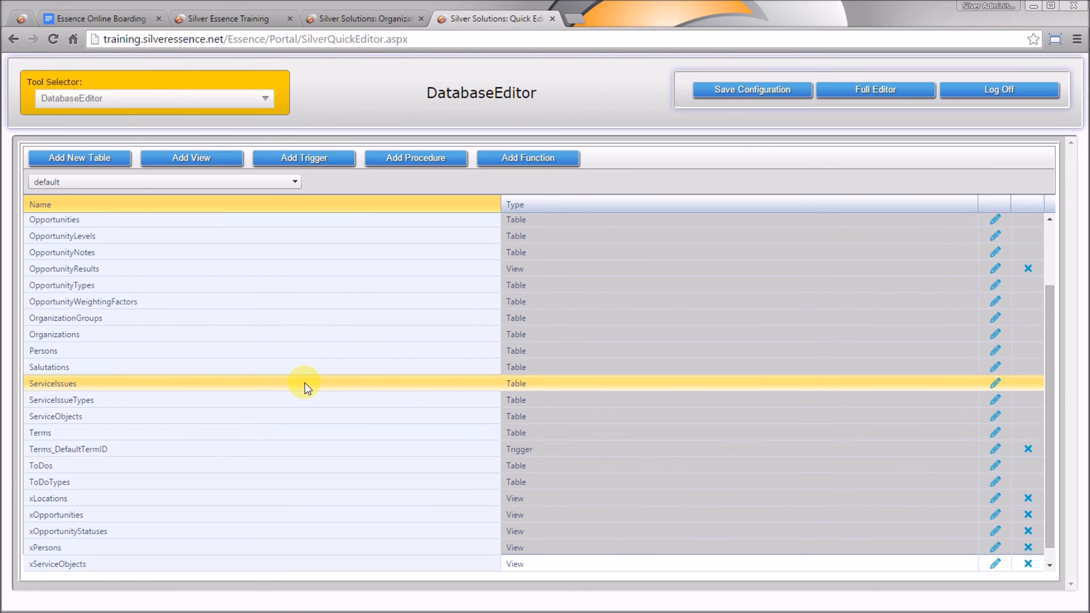
pyautogui.click(110, 15)
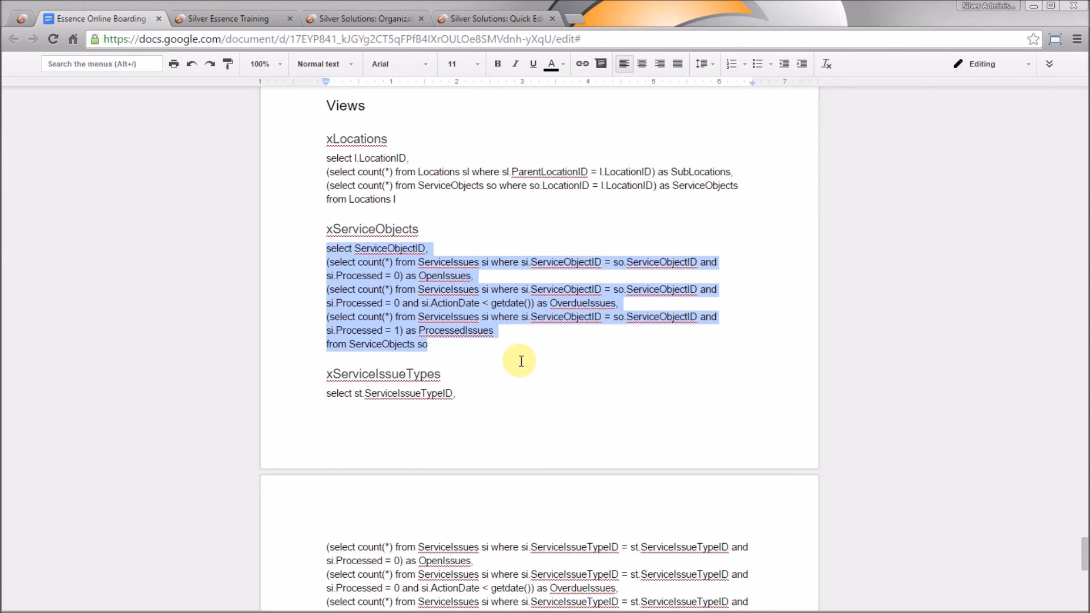
# Copy the xServiceIssueTypes query from the design document
pyautogui.scroll(-3, 520, 357)
pyautogui.moveTo(451, 424); pyautogui.dragTo(318, 271)
pyautogui.hotkey('ctrl', 'c')
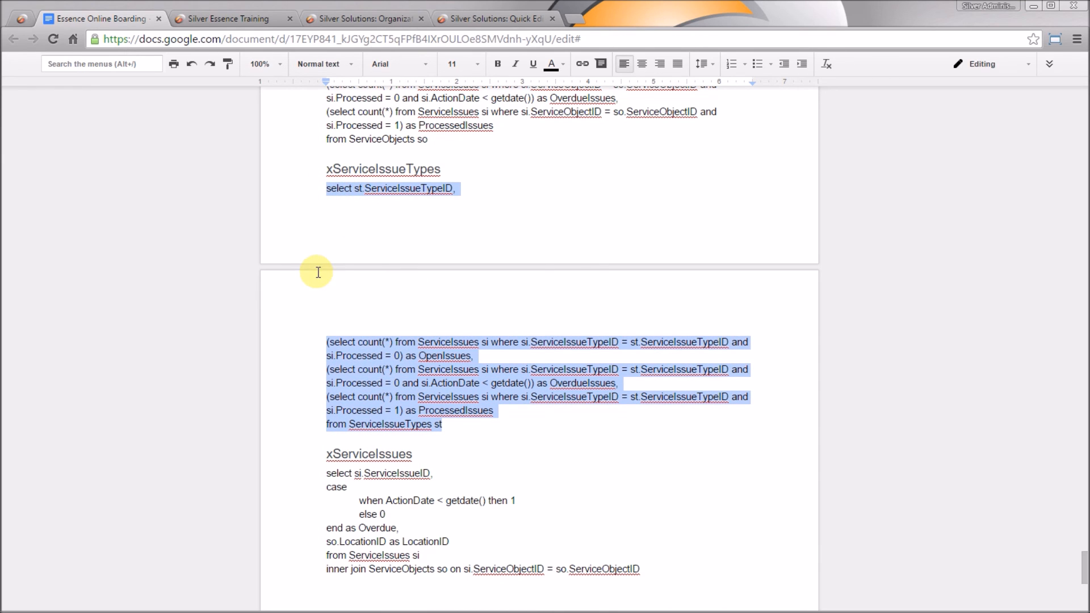
pyautogui.click(458, 23)
# Paste it into a new view draft and parse it; cancel after the invalid ServiceIssueTypeID error
pyautogui.click(227, 155)
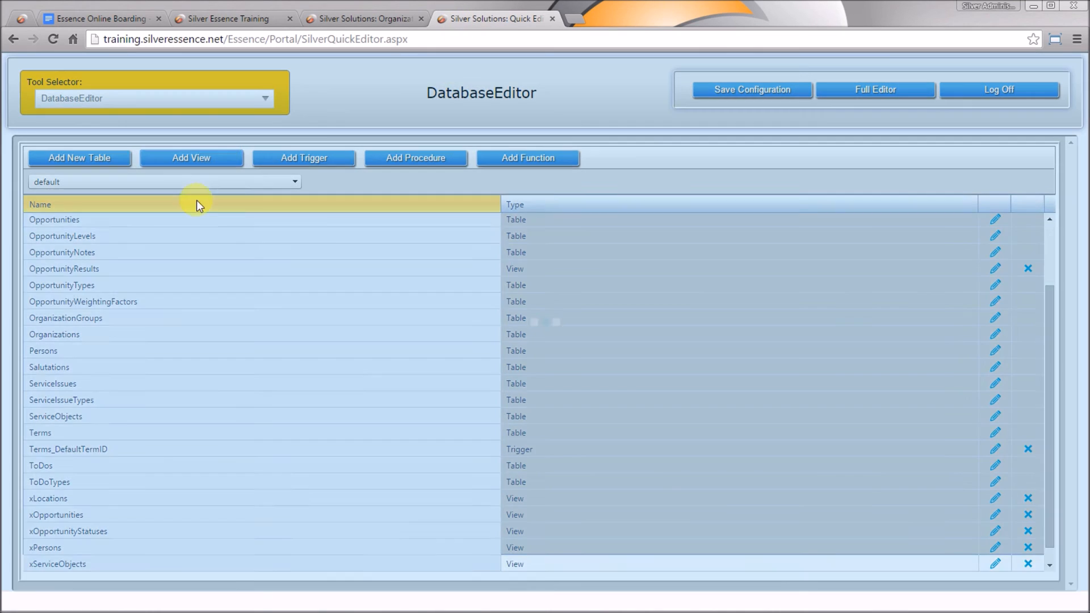
pyautogui.click(187, 208)
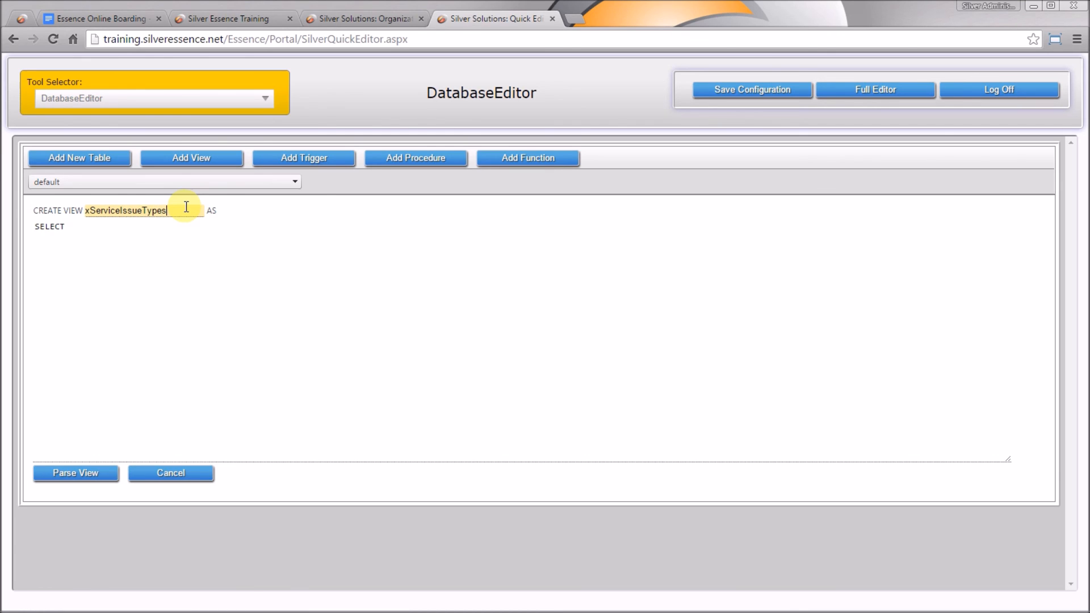
pyautogui.press('Tab')
pyautogui.hotkey('ctrl', 'a')
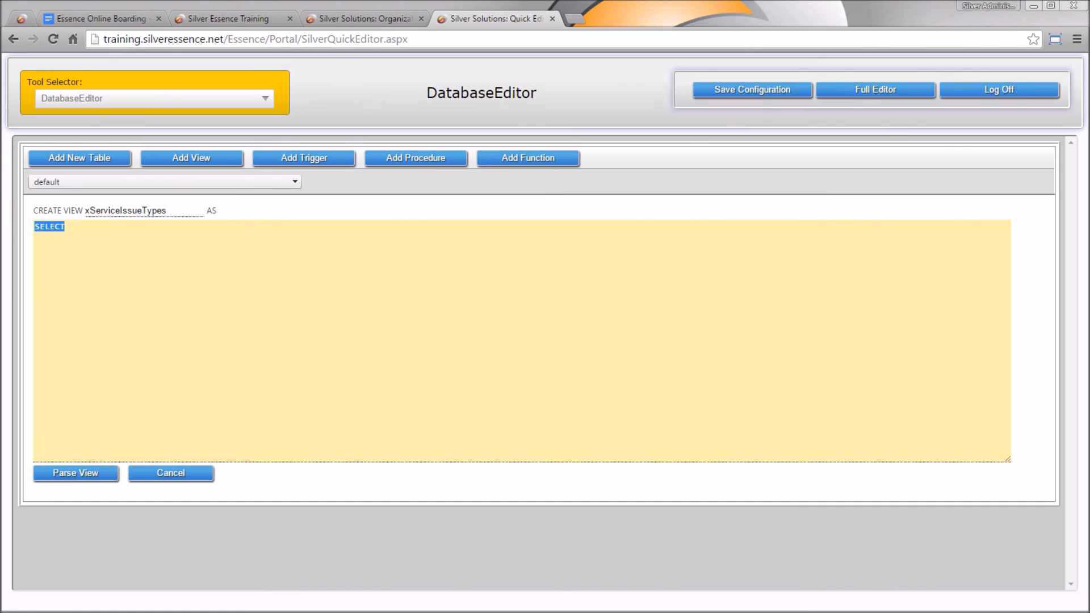
pyautogui.hotkey('ctrl', 'v')
pyautogui.click(72, 471)
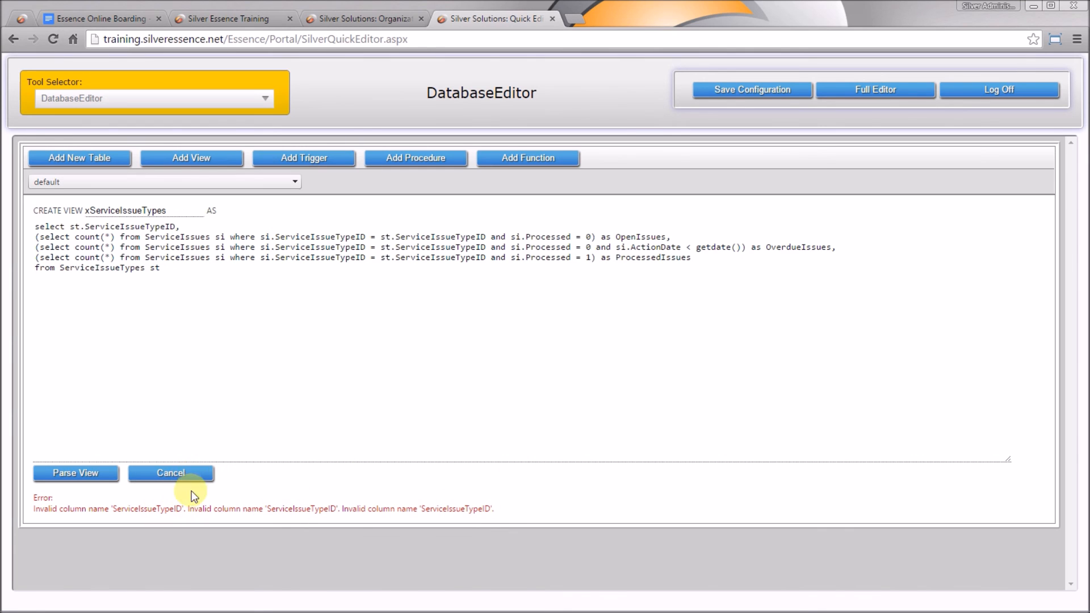
pyautogui.click(189, 474)
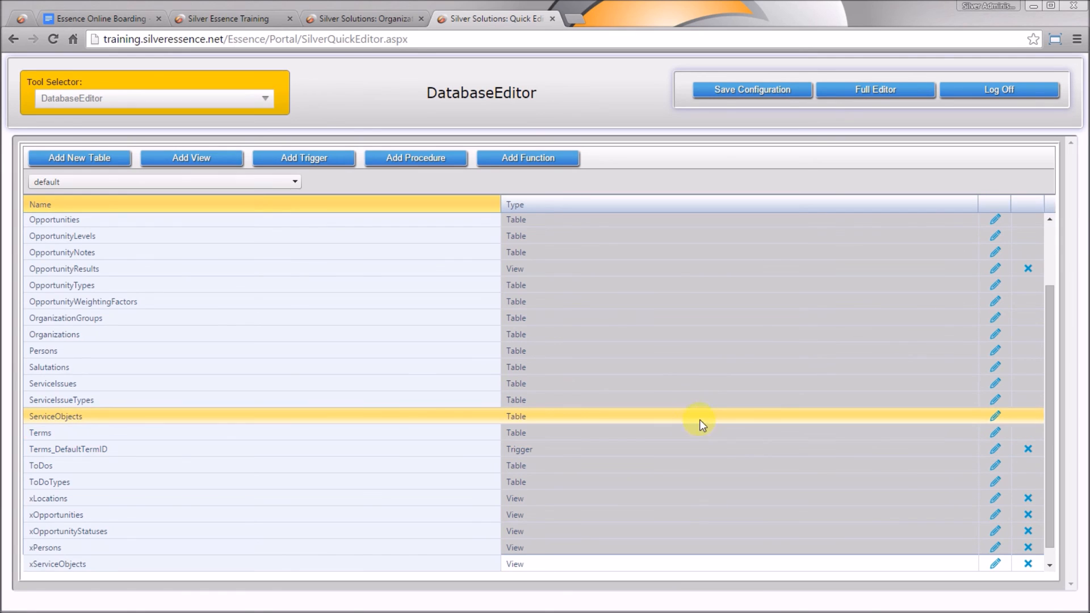
# Add a Unique Identifier column ServiceIssueTypeID to ServiceIssues, then start a new view draft
pyautogui.click(995, 385)
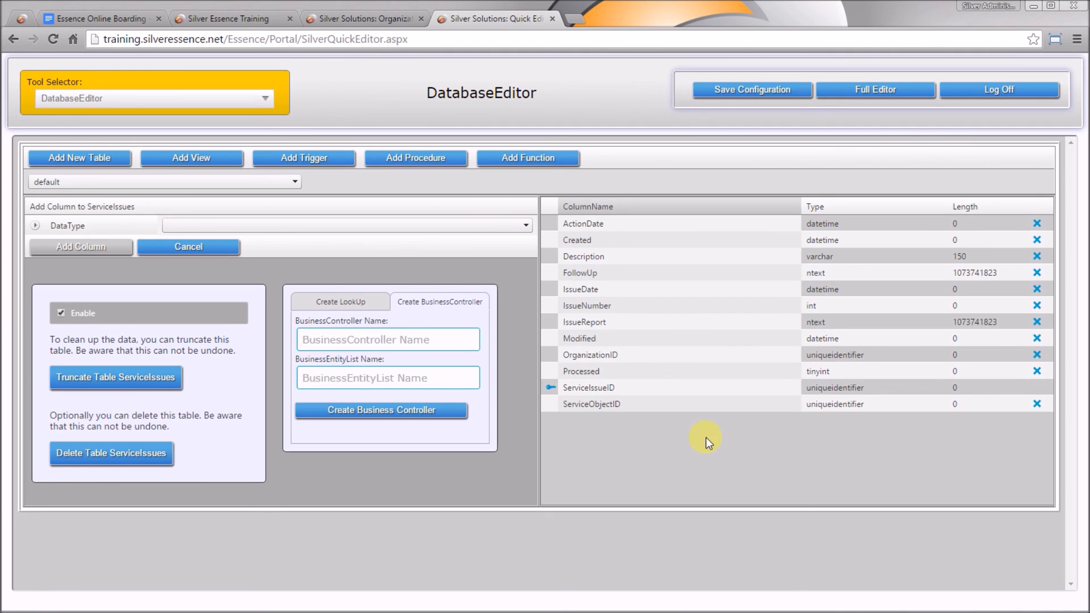
pyautogui.click(337, 224)
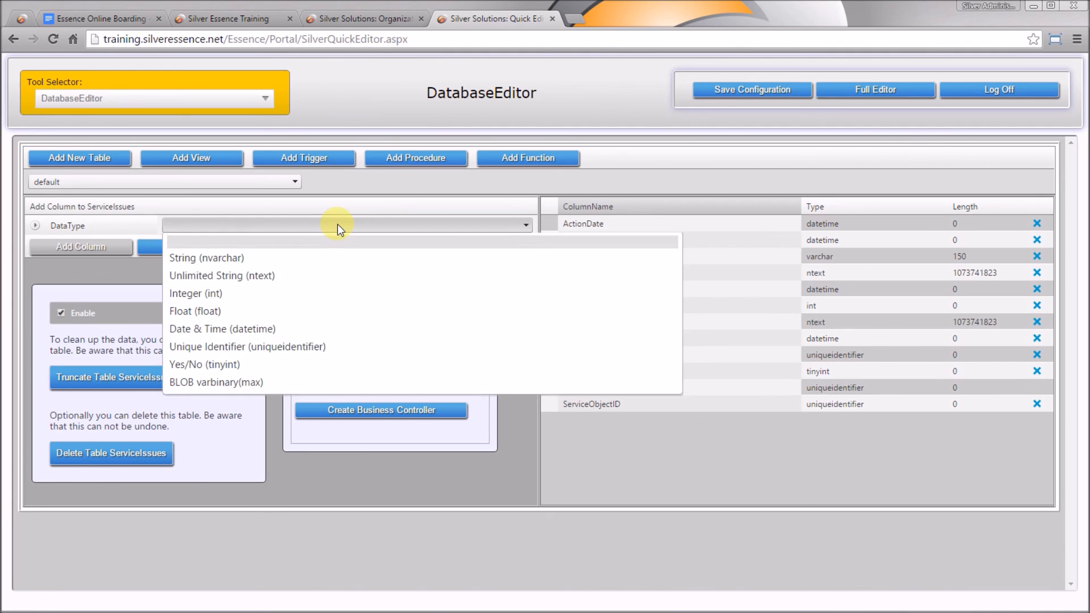
pyautogui.click(332, 346)
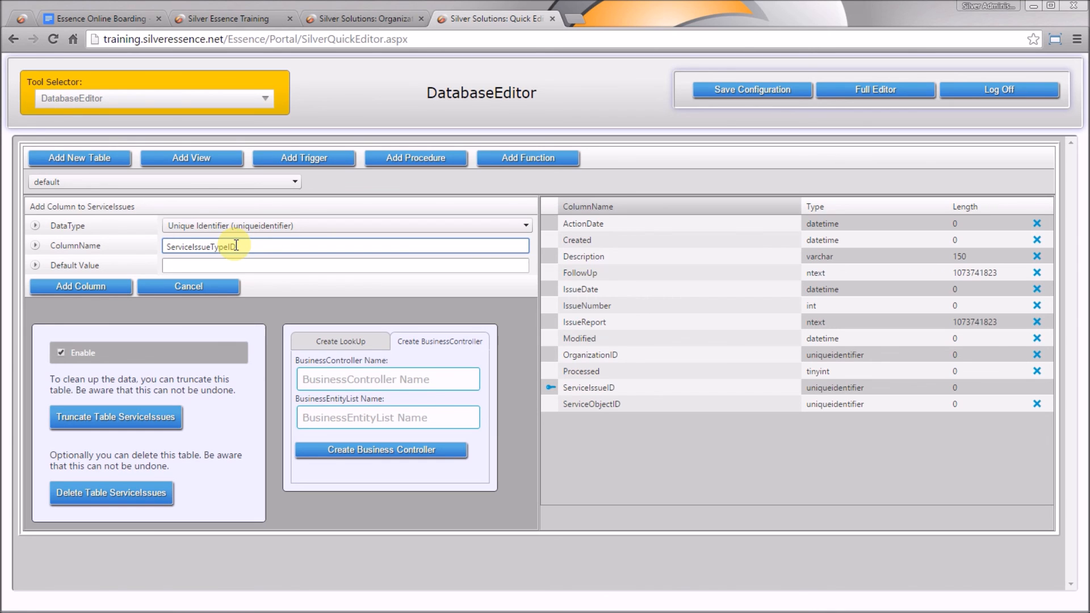
pyautogui.click(91, 287)
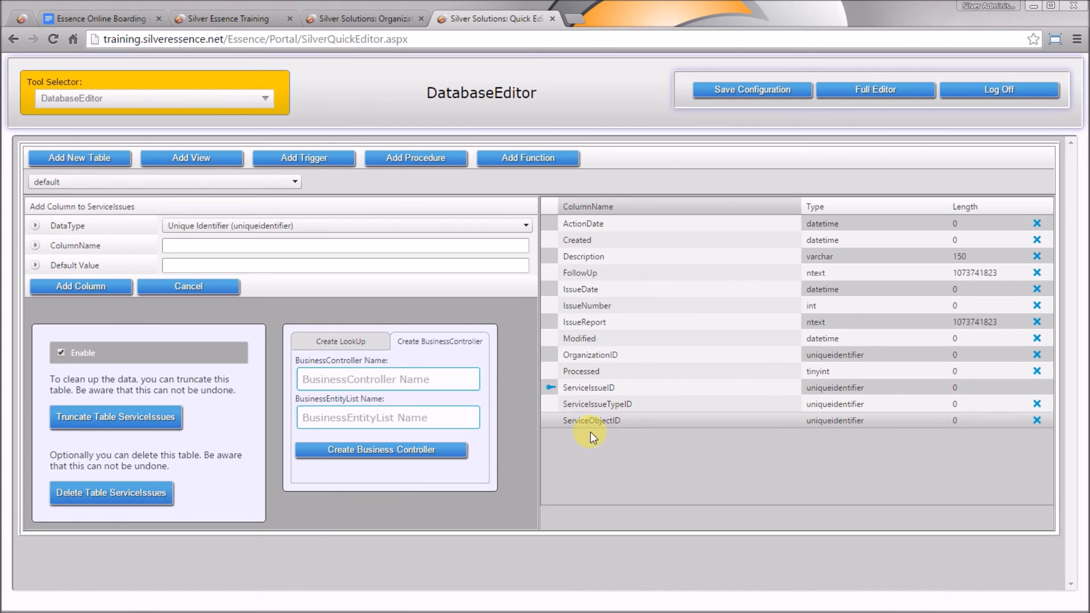
pyautogui.click(196, 158)
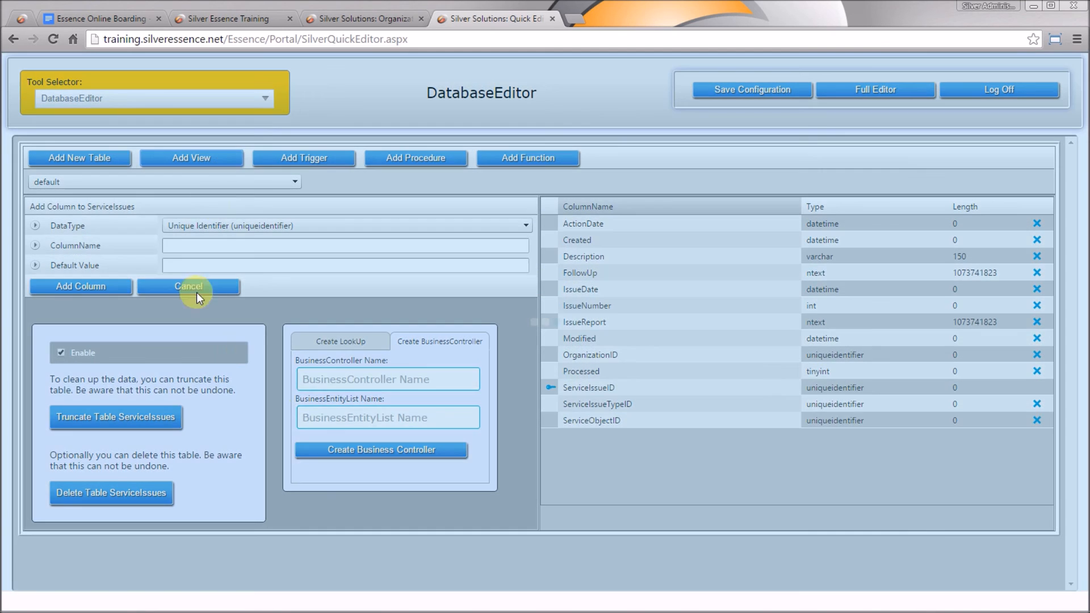
pyautogui.click(177, 211)
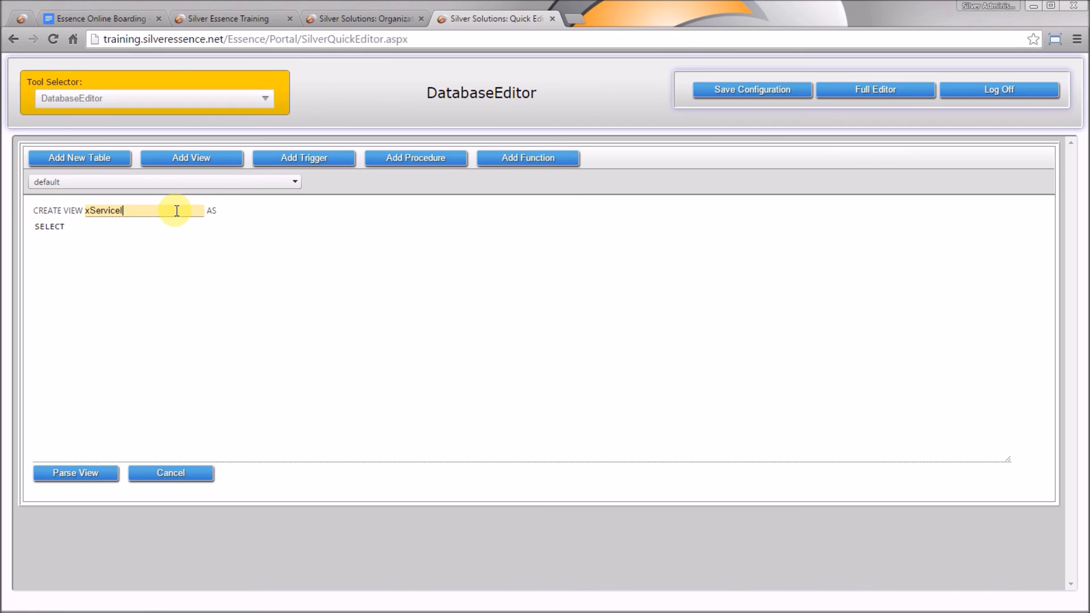
# Paste the query into the draft, name the view xServiceIssueTypes, and submit it
pyautogui.moveTo(178, 263); pyautogui.dragTo(27, 215)
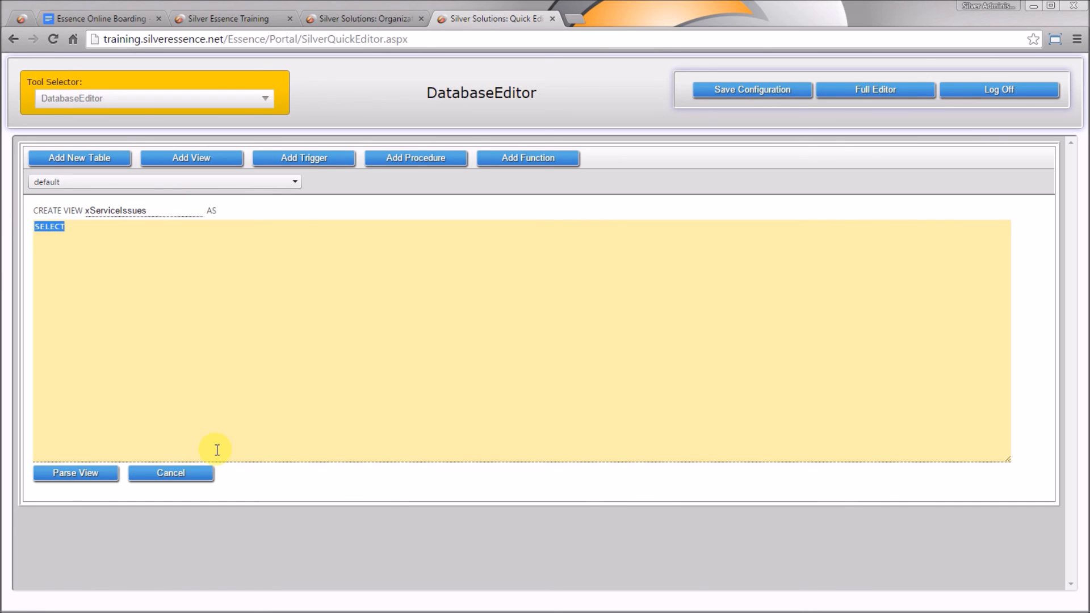
pyautogui.hotkey('ctrl', 'v')
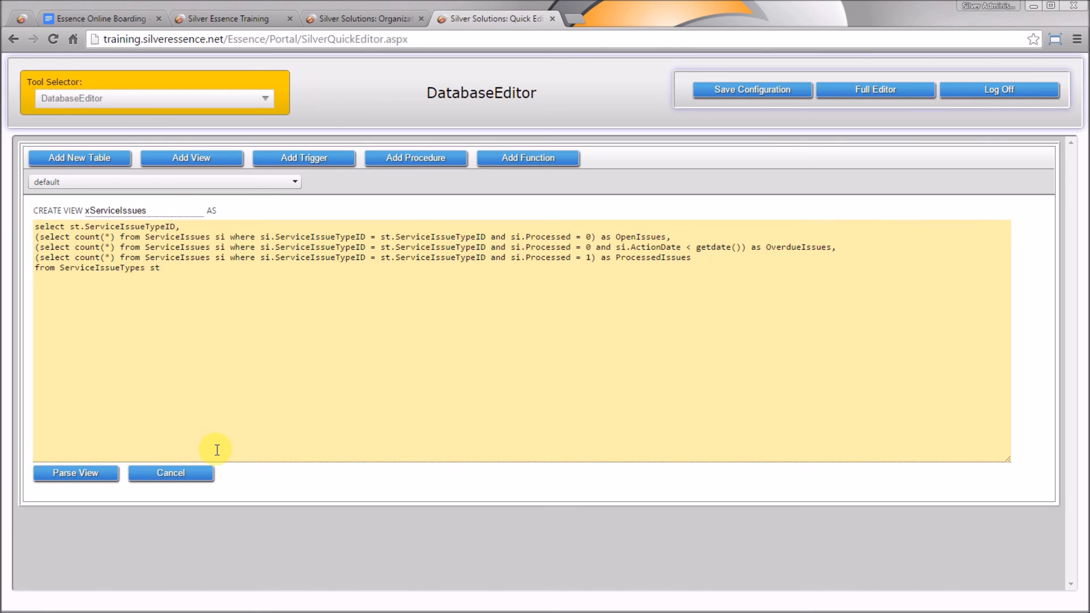
pyautogui.click(167, 209)
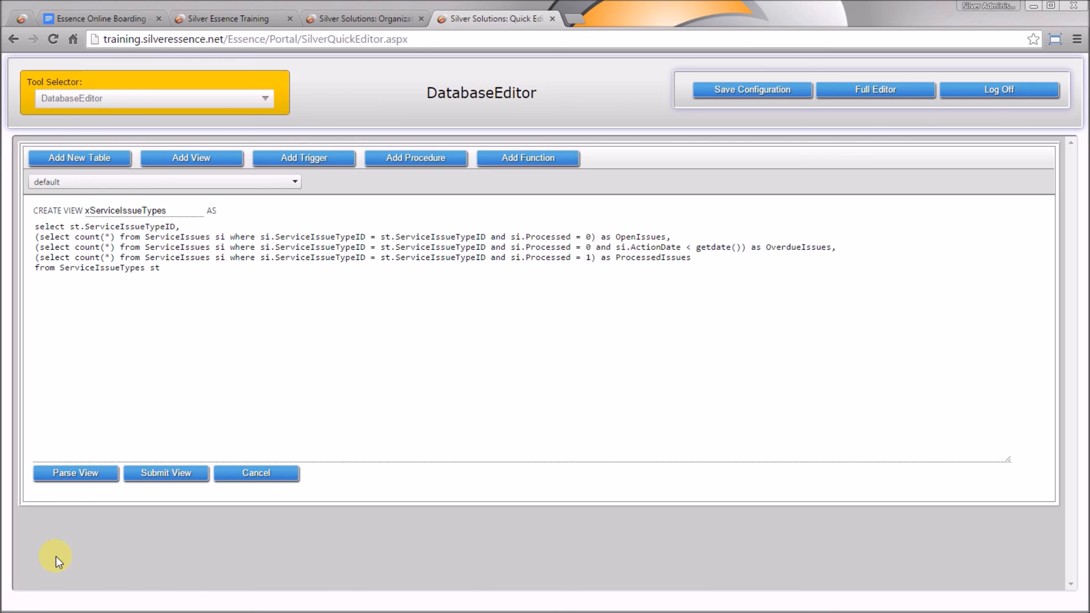
pyautogui.click(177, 480)
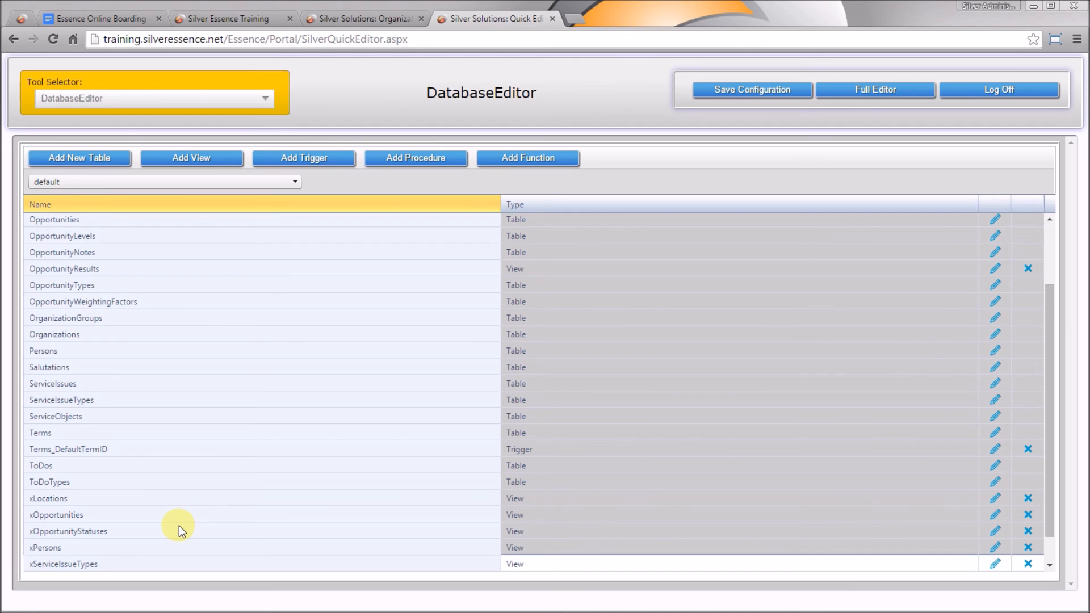
pyautogui.click(83, 15)
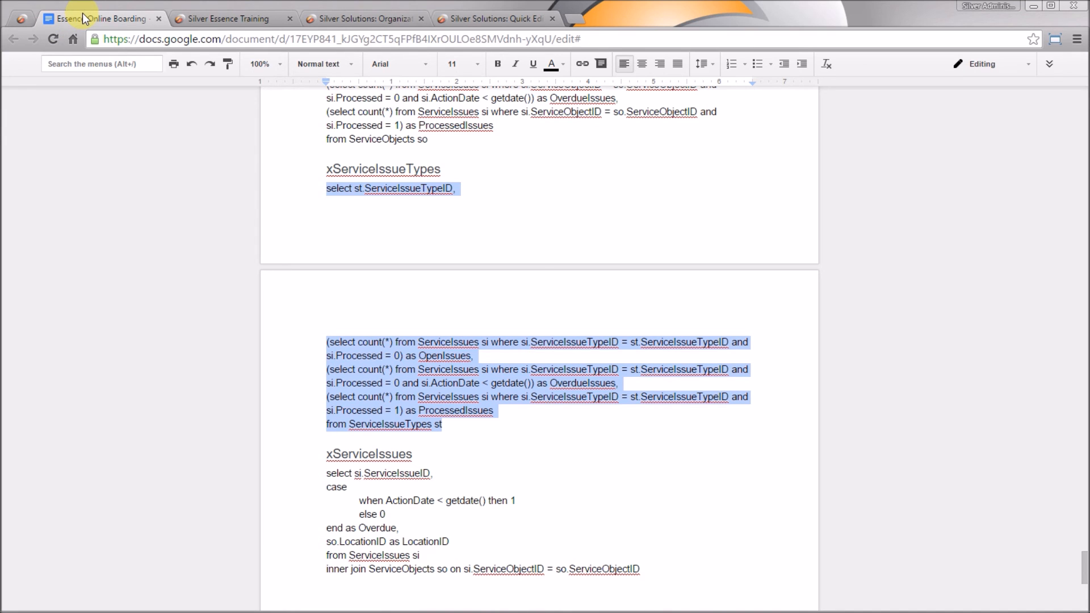
# Copy the full xServiceIssues query from the design document
pyautogui.scroll(-3, 511, 341)
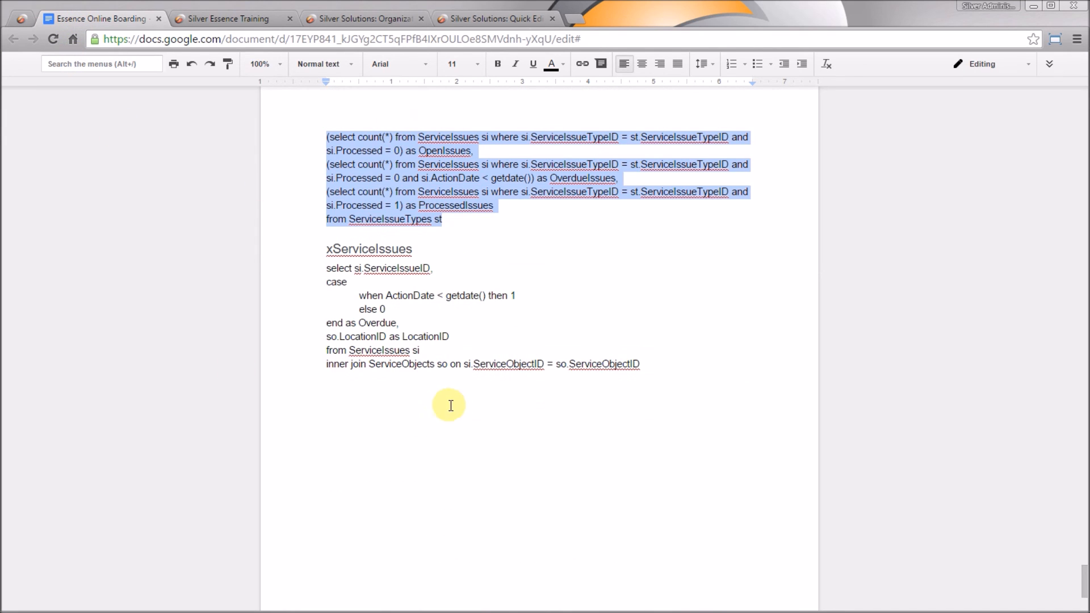
pyautogui.tripleClick(644, 363)
pyautogui.moveTo(521, 346); pyautogui.dragTo(331, 267)
pyautogui.hotkey('ctrl', 'c')
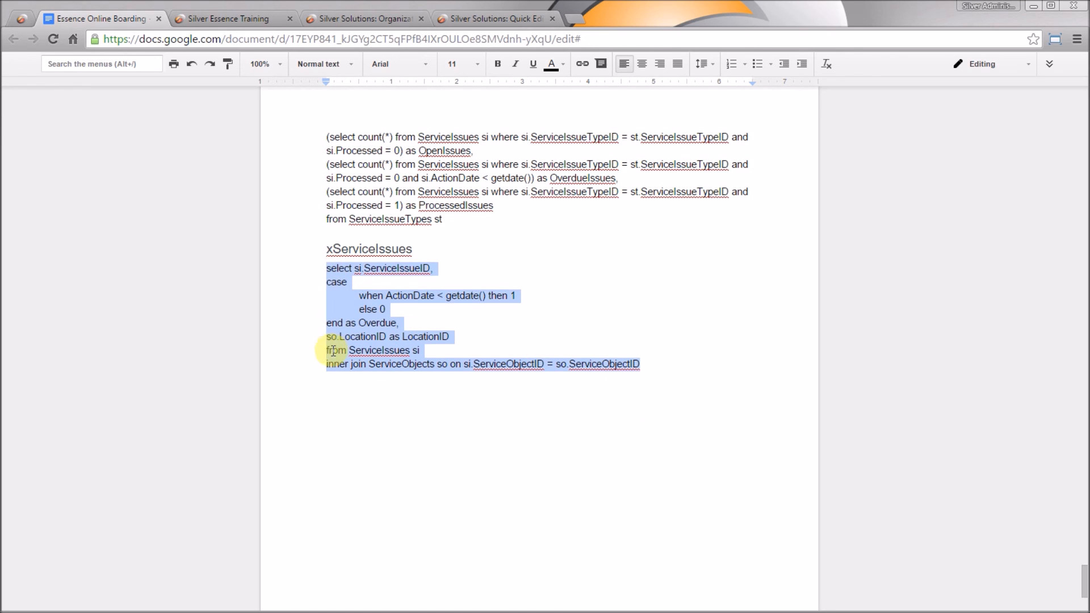
pyautogui.click(511, 20)
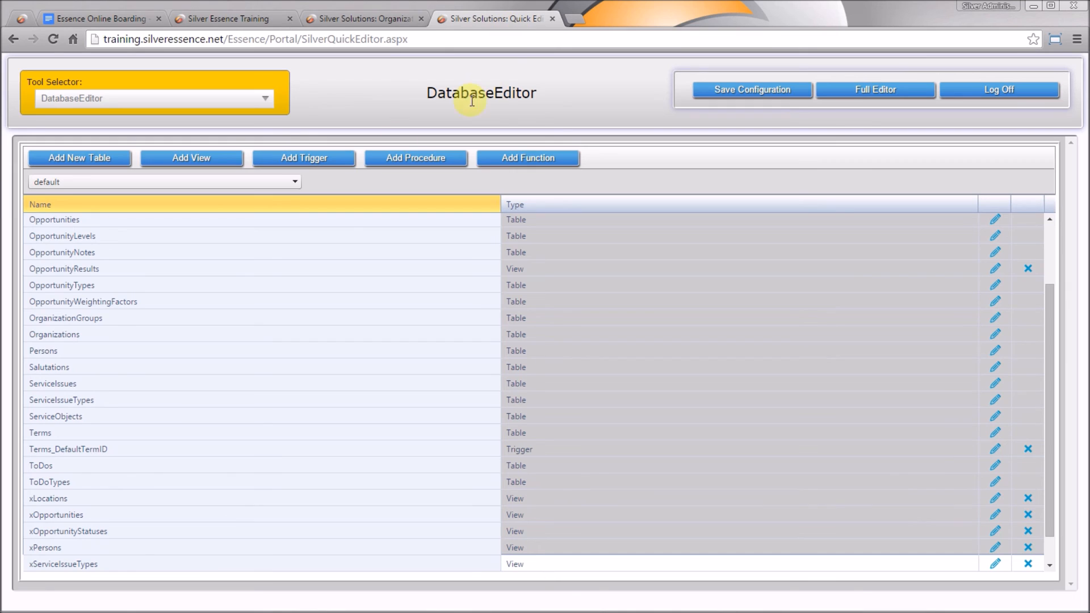
# Add a view named xServiceIssues with the pasted query, parse it and submit it
pyautogui.click(226, 157)
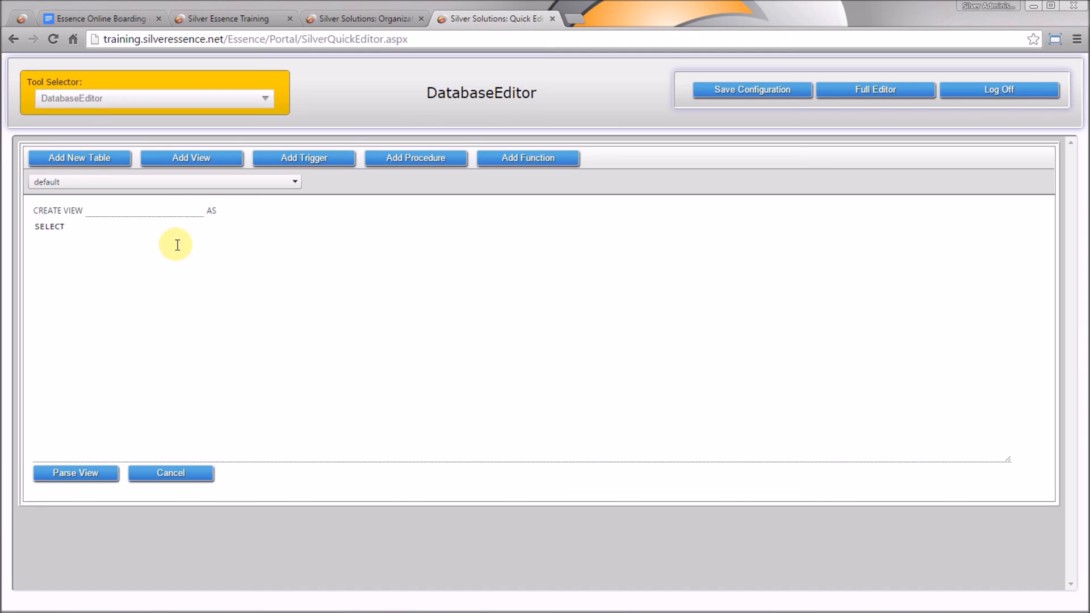
pyautogui.click(154, 211)
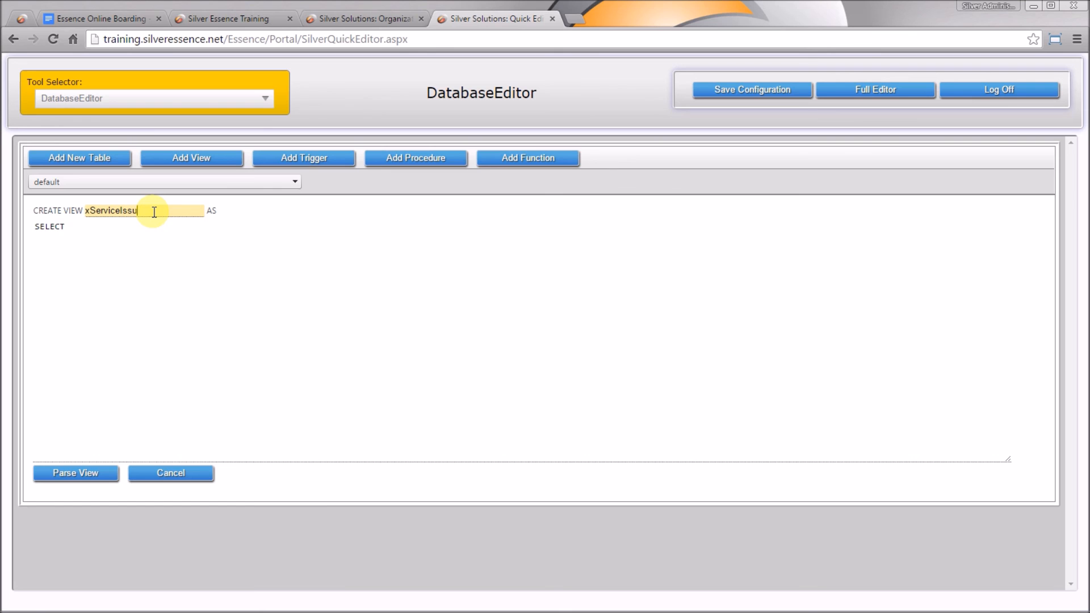
pyautogui.write('xServiceIssues')
pyautogui.click(159, 248)
pyautogui.moveTo(158, 248); pyautogui.dragTo(19, 236)
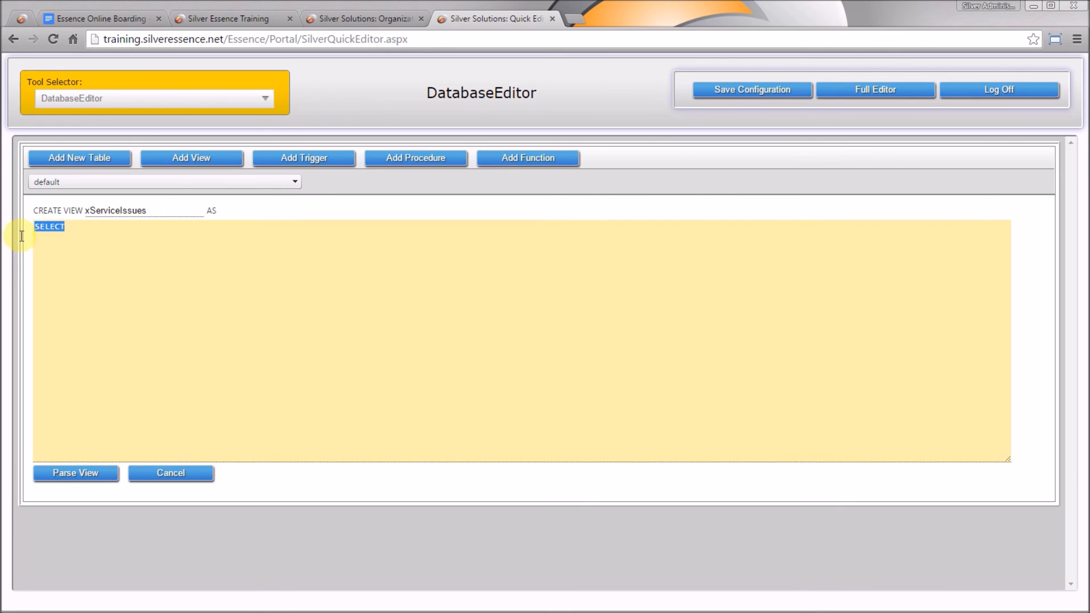
pyautogui.hotkey('ctrl', 'v')
pyautogui.click(67, 473)
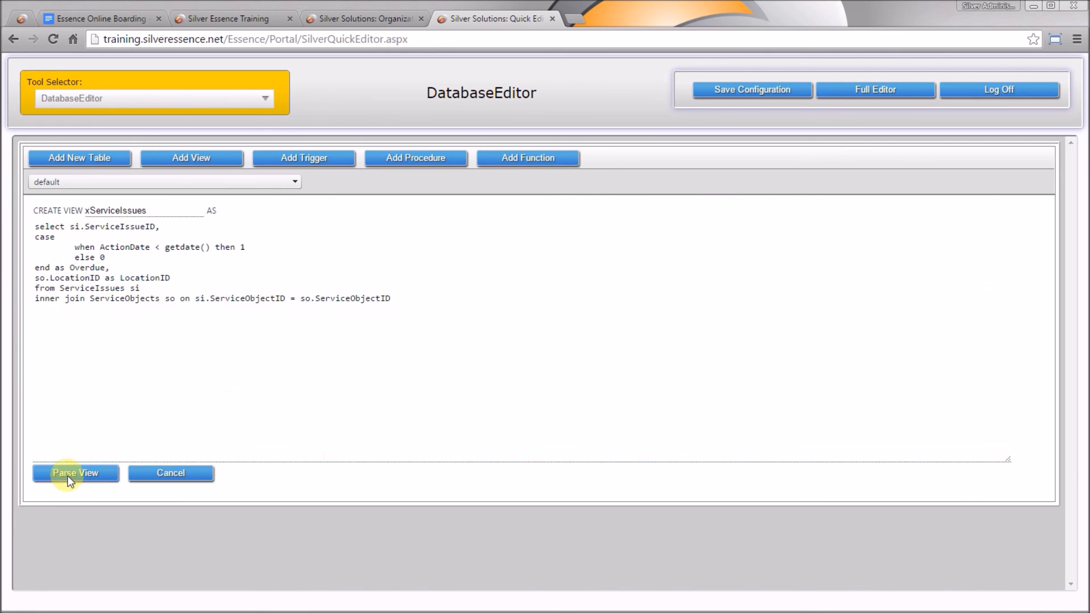
pyautogui.click(154, 474)
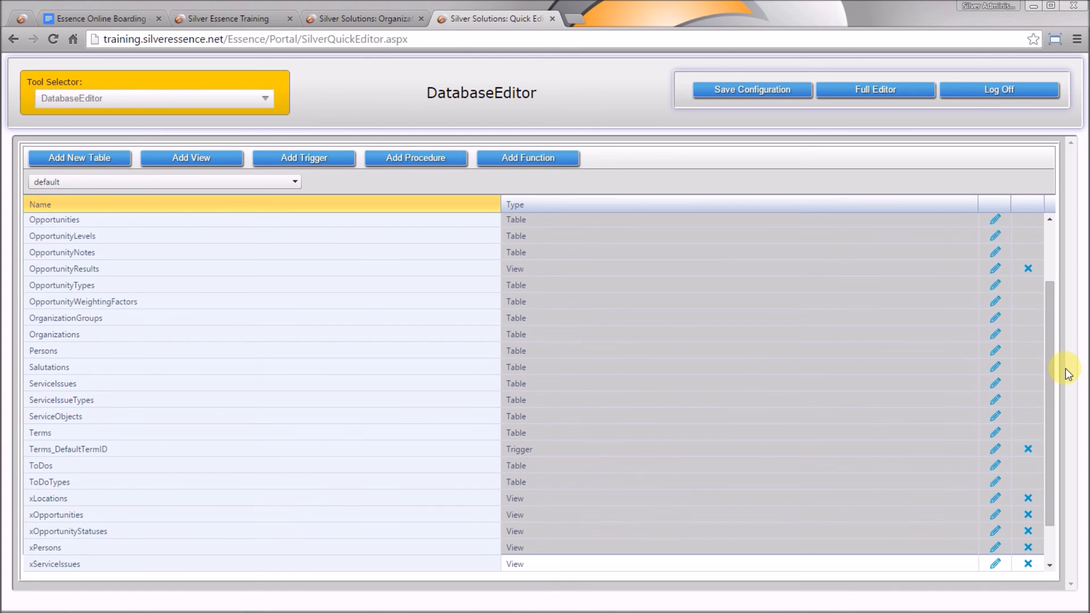
pyautogui.moveTo(1054, 348); pyautogui.dragTo(1057, 244)
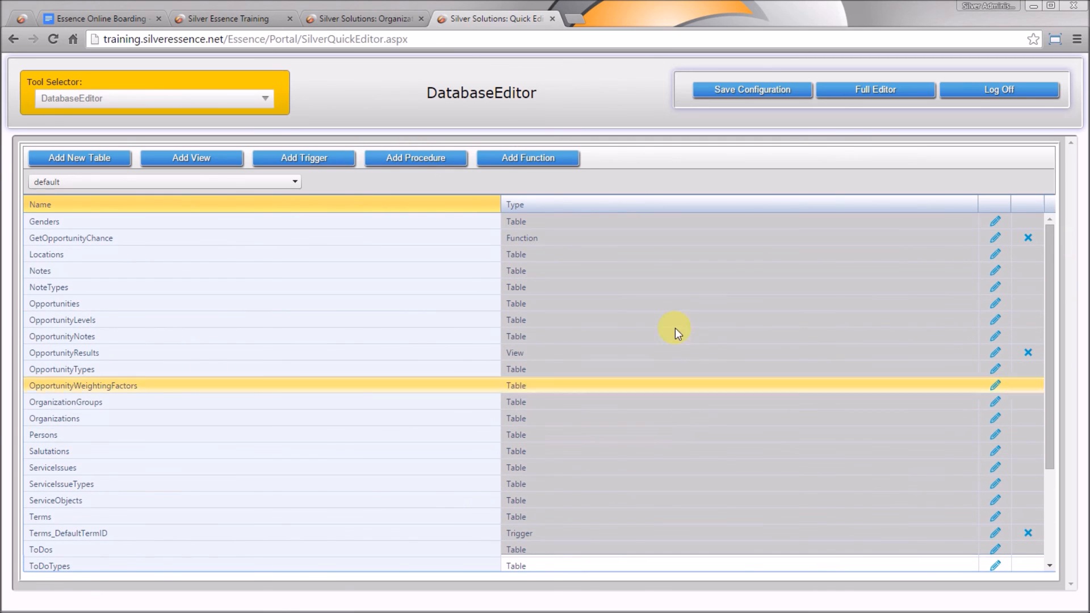